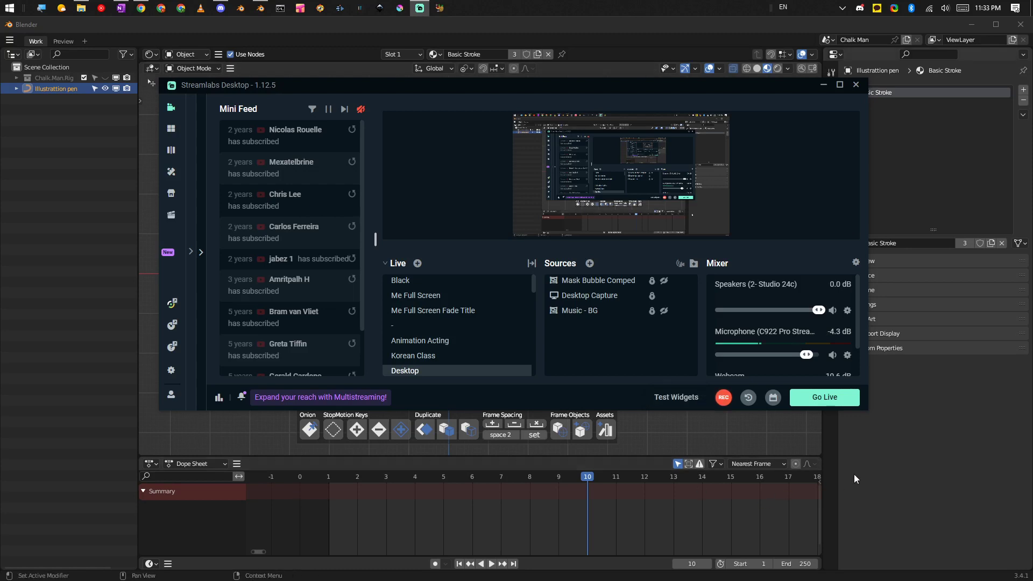
Back in Blender, move the pen stroke to a new position in the viewport.
{"action": "left_click", "coordinate": [916, 453]}
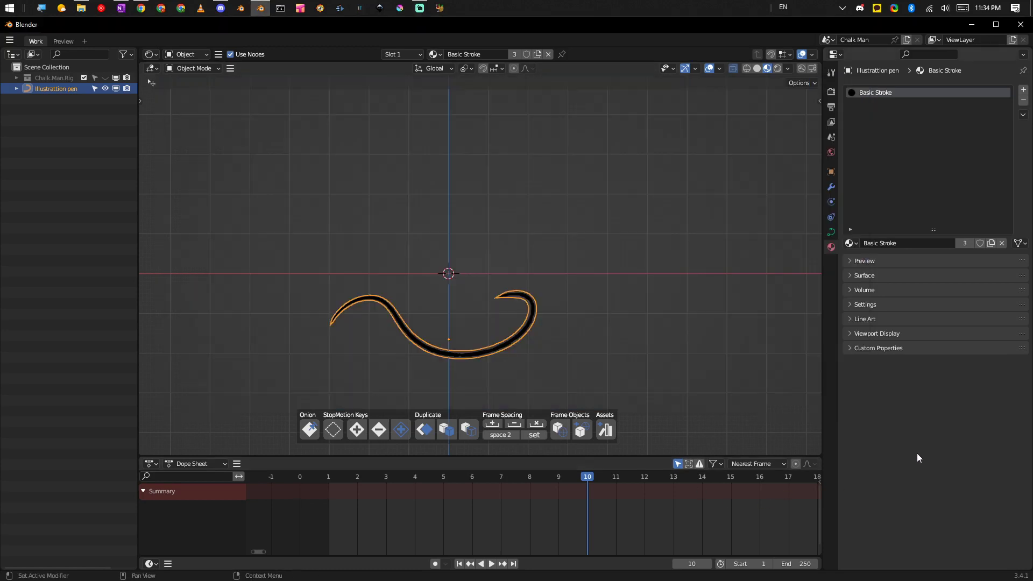
{"action": "key", "text": "g"}
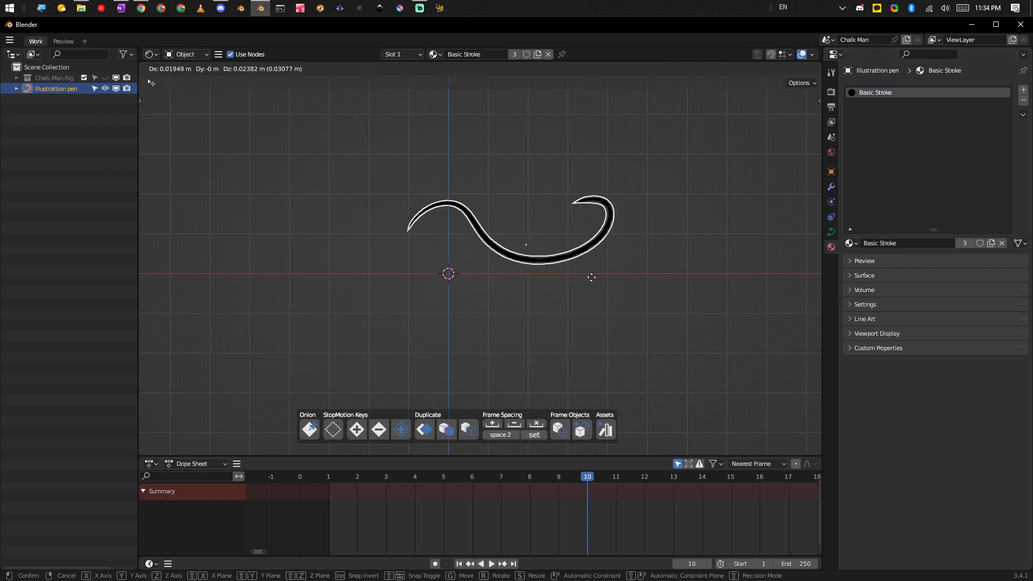
{"action": "left_click", "coordinate": [433, 310]}
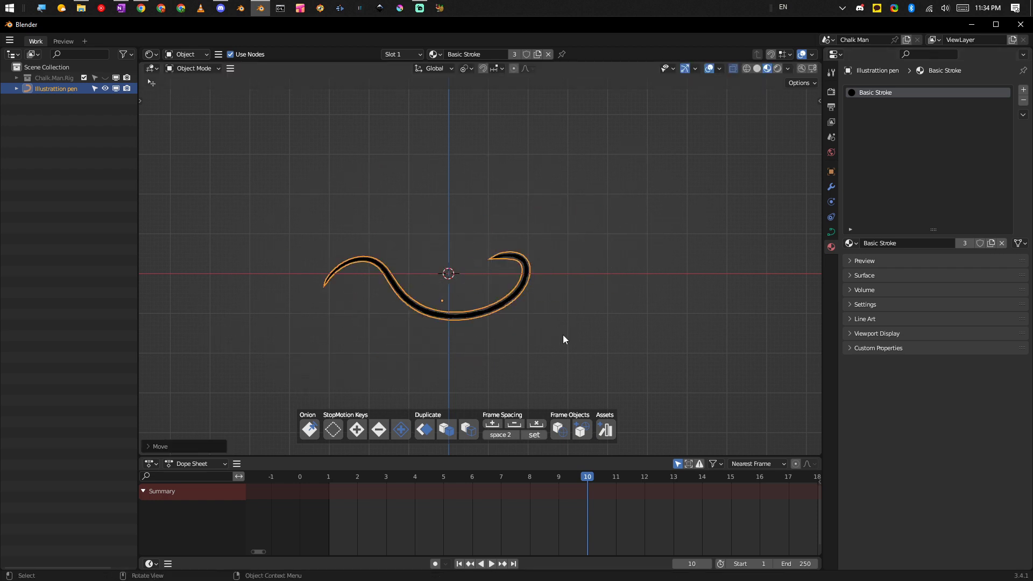
{"action": "scroll", "coordinate": [579, 314], "scroll_direction": "down", "scroll_amount": 2}
{"action": "scroll", "coordinate": [541, 364], "scroll_direction": "up", "scroll_amount": 2, "text": "shift"}
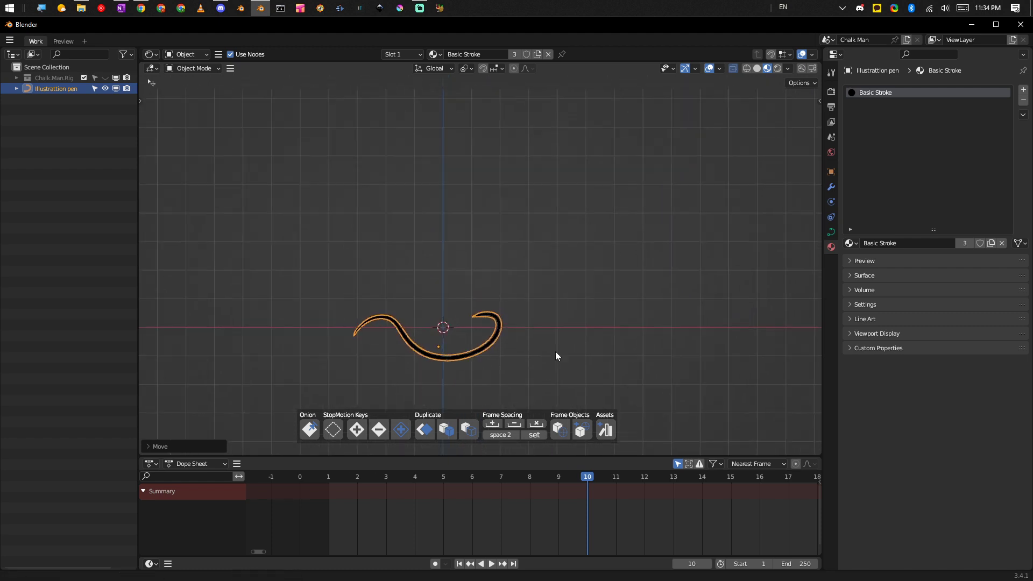
{"action": "scroll", "coordinate": [551, 358], "scroll_direction": "up", "scroll_amount": 2}
{"action": "scroll", "coordinate": [611, 512], "scroll_direction": "down", "scroll_amount": 2, "text": "ctrl"}
{"action": "scroll", "coordinate": [652, 510], "scroll_direction": "down", "scroll_amount": 1, "text": "ctrl"}
Set the animation end frame to 55 and put the pen curve into Edit Mode.
{"action": "mouse_move", "coordinate": [651, 516]}
{"action": "middle_mouse_down", "text": "ctrl"}
{"action": "mouse_move", "coordinate": [707, 508]}
{"action": "mouse_move", "coordinate": [522, 522]}
{"action": "mouse_move", "coordinate": [652, 493]}
{"action": "mouse_move", "coordinate": [463, 525]}
{"action": "middle_mouse_up", "text": "ctrl"}
{"action": "middle_click_drag", "start_coordinate": [615, 502], "coordinate": [583, 511], "text": "ctrl"}
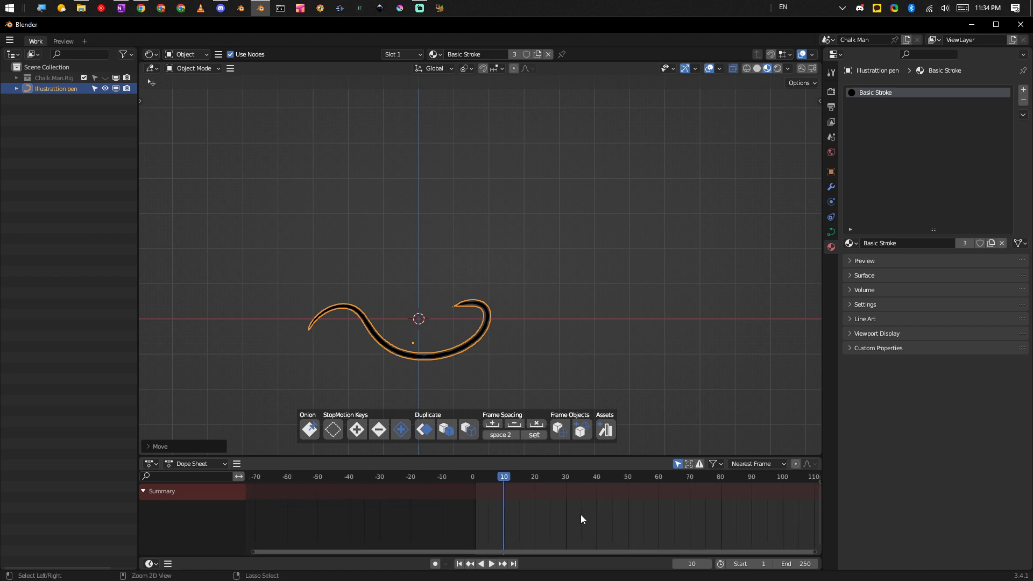
{"action": "left_click_drag", "start_coordinate": [802, 563], "coordinate": [682, 580]}
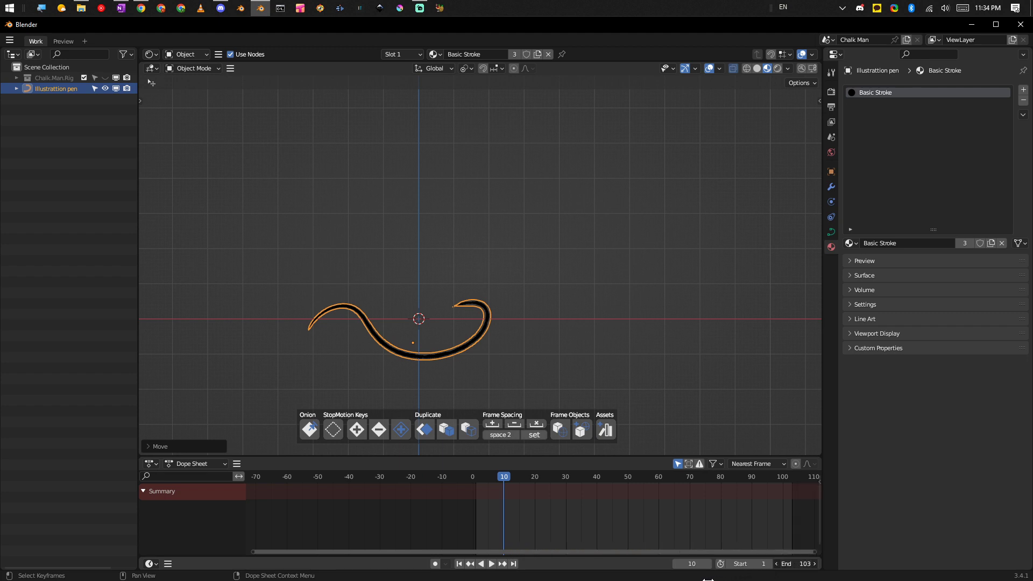
{"action": "left_click_drag", "start_coordinate": [682, 579], "coordinate": [684, 579]}
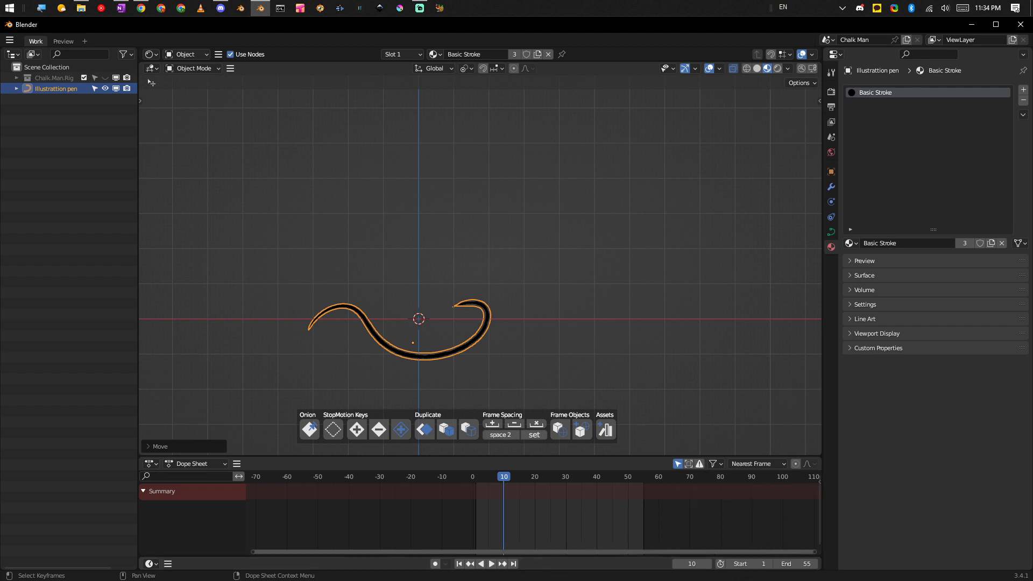
{"action": "scroll", "coordinate": [554, 510], "scroll_direction": "up", "scroll_amount": 4}
{"action": "scroll", "coordinate": [538, 517], "scroll_direction": "down", "scroll_amount": 3, "text": "ctrl"}
{"action": "scroll", "coordinate": [517, 522], "scroll_direction": "down", "scroll_amount": 2, "text": "ctrl"}
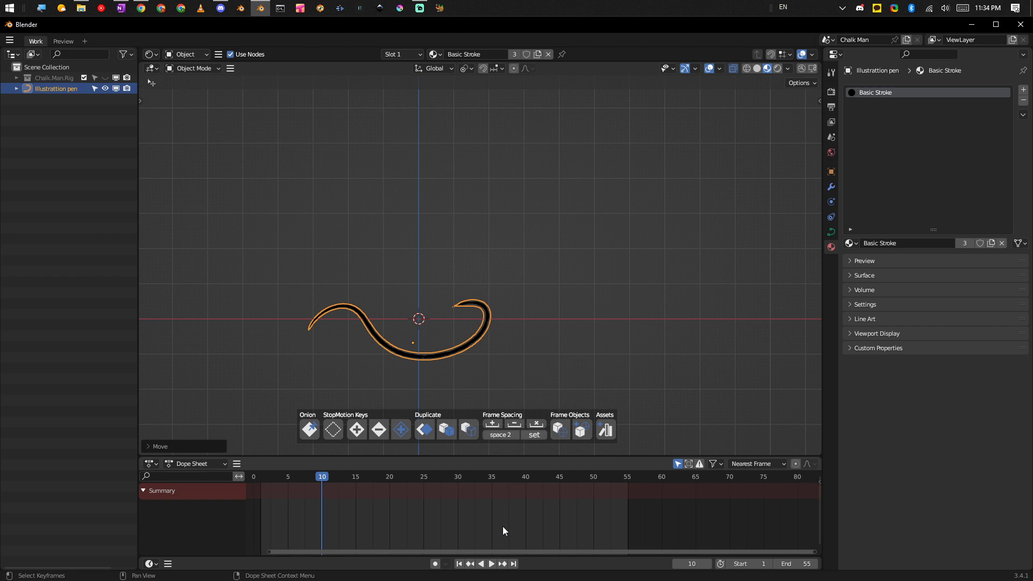
{"action": "key", "text": "ctrl+Tab"}
{"action": "left_click", "coordinate": [524, 330]}
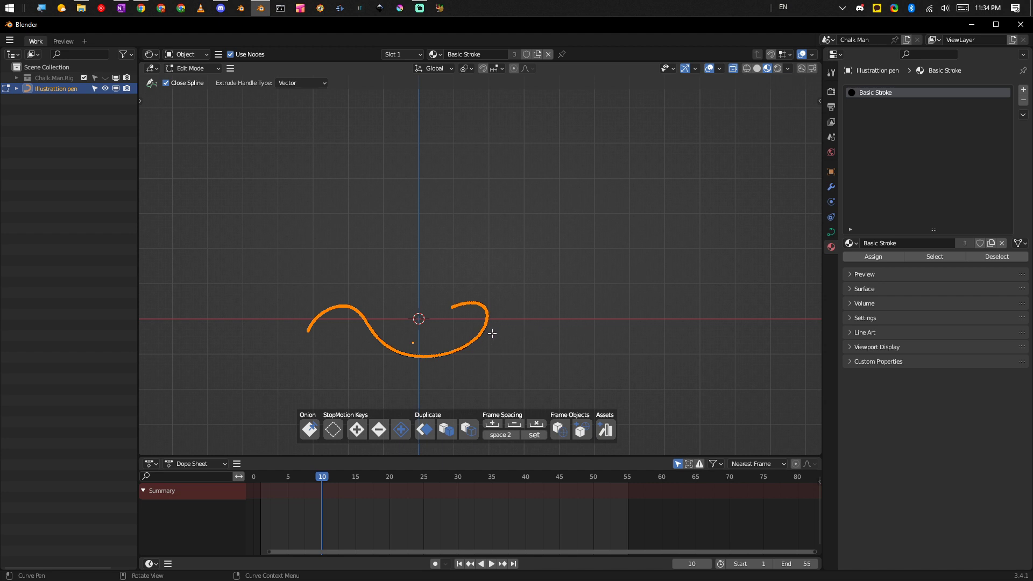
Go to frame 17 and clear its stroke with the StopMotion clear button.
{"action": "key", "text": "space"}
{"action": "mouse_move", "coordinate": [437, 475]}
{"action": "left_mouse_down"}
{"action": "mouse_move", "coordinate": [550, 479]}
{"action": "mouse_move", "coordinate": [276, 493]}
{"action": "mouse_move", "coordinate": [580, 498]}
{"action": "mouse_move", "coordinate": [280, 500]}
{"action": "mouse_move", "coordinate": [529, 486]}
{"action": "mouse_move", "coordinate": [475, 469]}
{"action": "mouse_move", "coordinate": [321, 478]}
{"action": "mouse_move", "coordinate": [360, 471]}
{"action": "left_mouse_up"}
{"action": "key", "text": "space"}
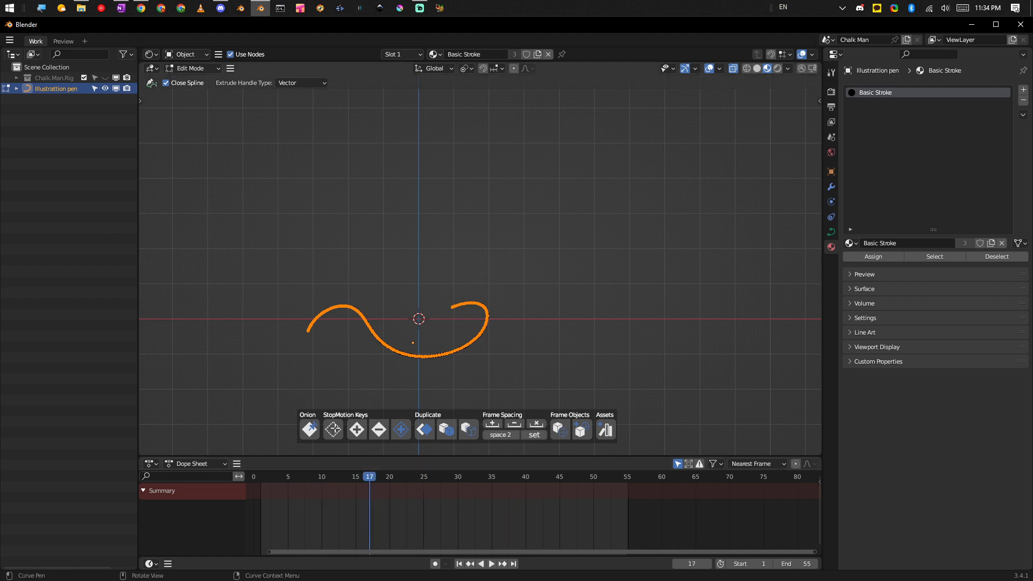
{"action": "left_click", "coordinate": [333, 429]}
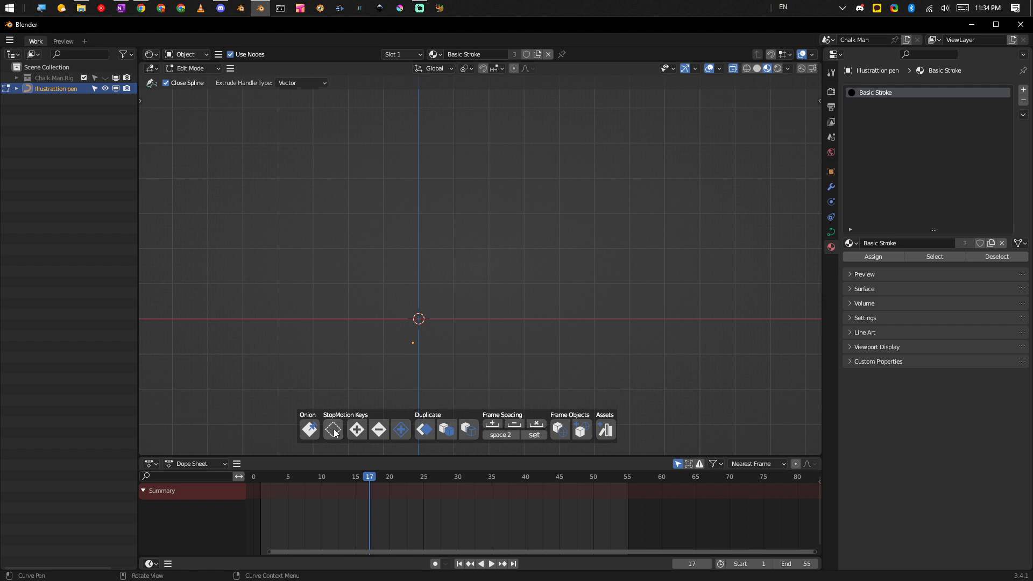
Switch to the freehand Draw curve tool and show the toolbar.
{"action": "key", "text": "shift+space"}
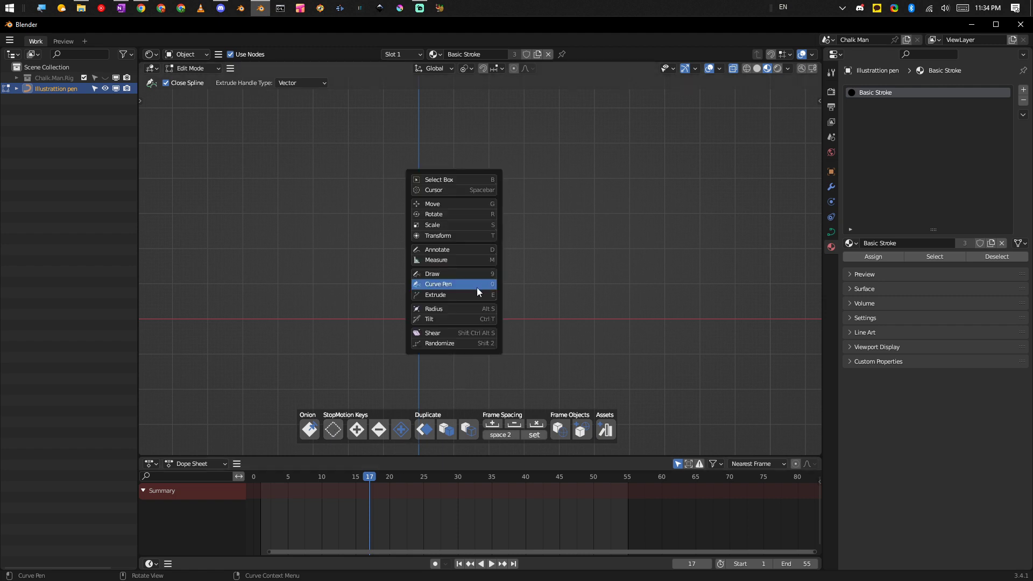
{"action": "left_click", "coordinate": [453, 277]}
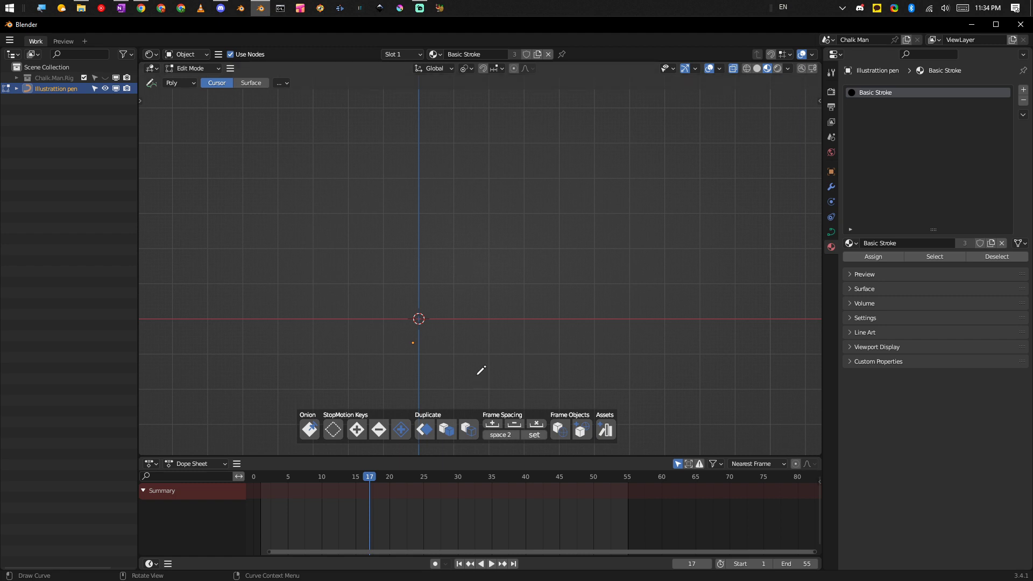
{"action": "key", "text": "shift+space"}
{"action": "key", "text": "t"}
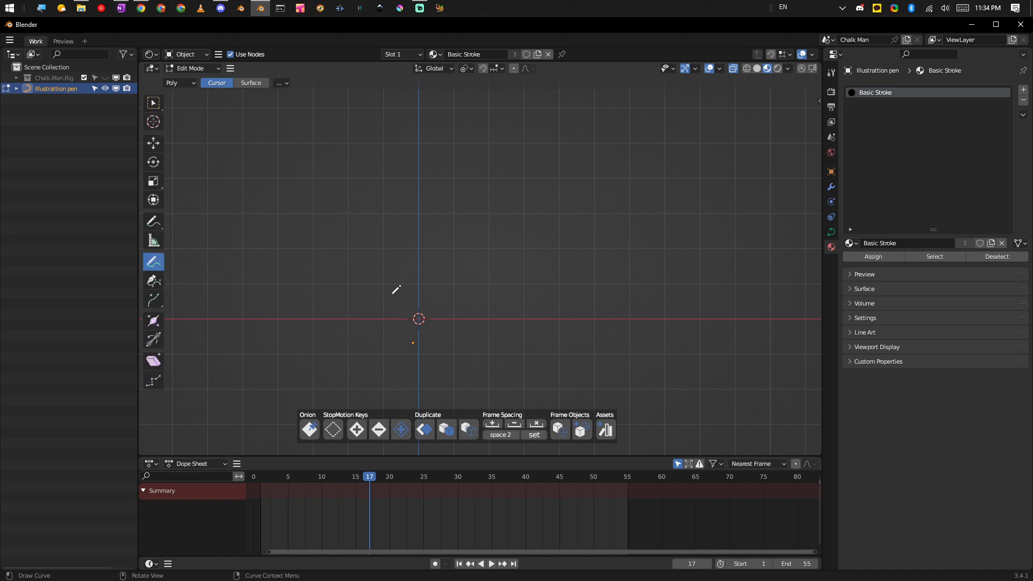
Toggle the toolbar and N sidebar repeatedly, leaving both hidden.
{"action": "key", "text": "n"}
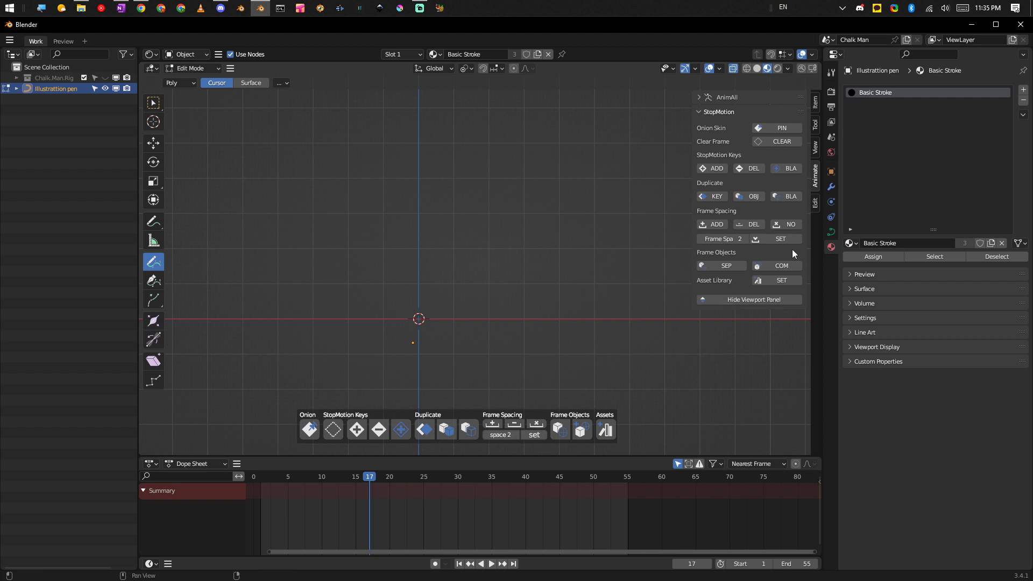
{"action": "key", "text": "t"}
{"action": "key", "text": "n"}
{"action": "key", "text": "t"}
{"action": "key", "text": "n"}
{"action": "key", "text": "t"}
{"action": "key", "text": "n"}
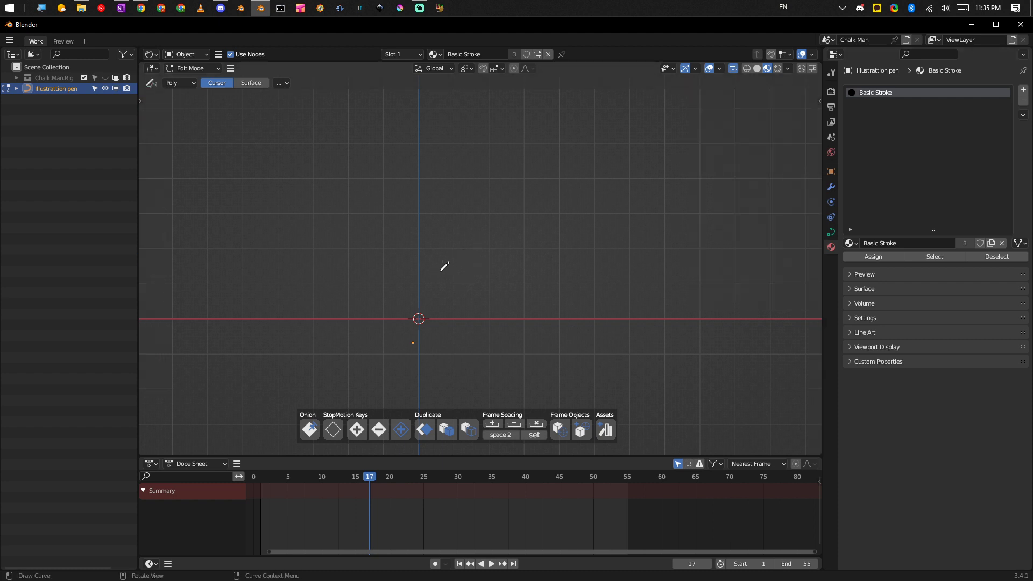
{"action": "key", "text": "t"}
{"action": "key", "text": "n"}
{"action": "key", "text": "t"}
{"action": "key", "text": "n"}
{"action": "key", "text": "t"}
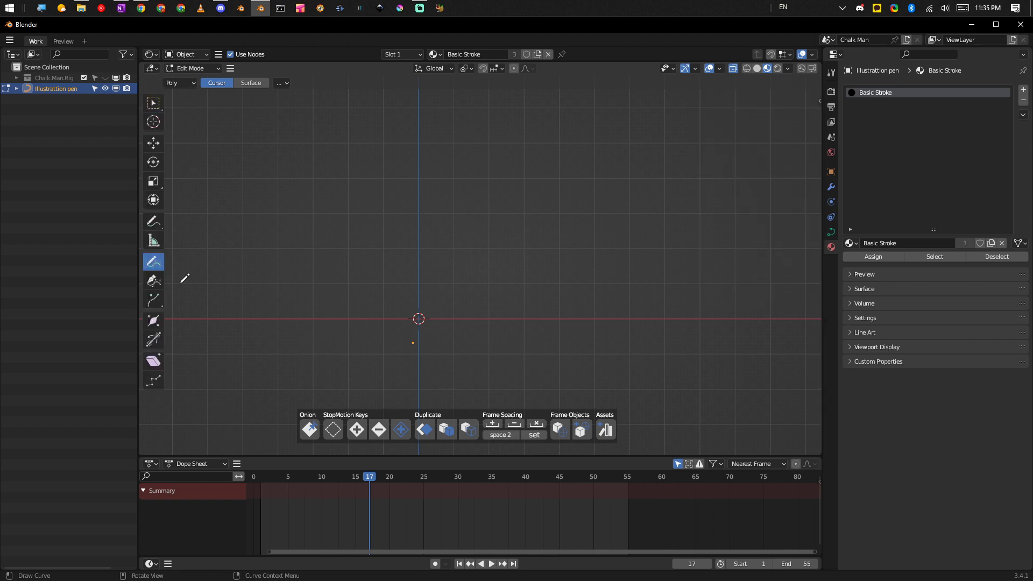
{"action": "key", "text": "n"}
{"action": "key", "text": "t"}
{"action": "key", "text": "n"}
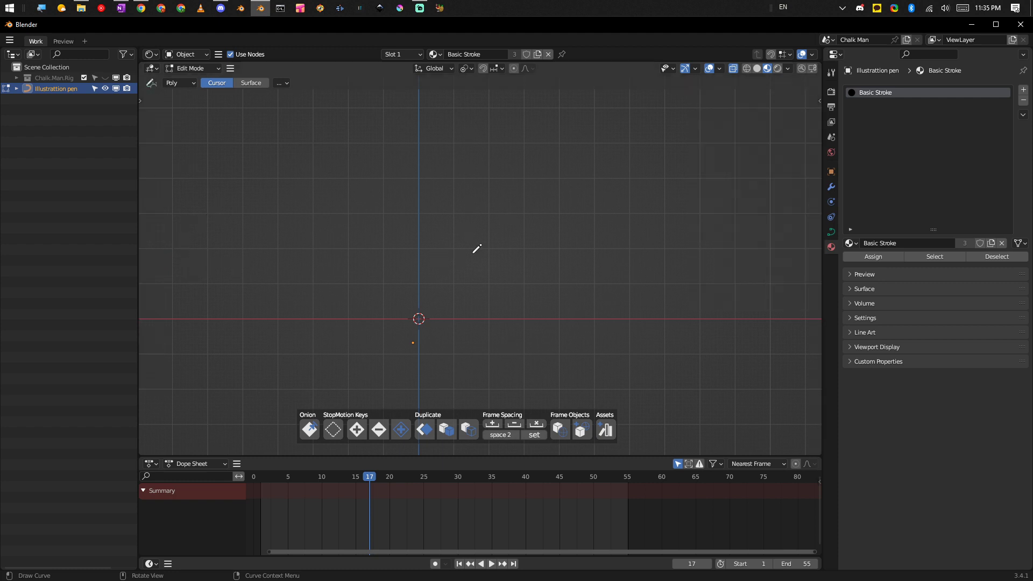
Give the viewport more height, keep the Draw tool, and restart playback from the first frame.
{"action": "left_click_drag", "start_coordinate": [447, 456], "coordinate": [447, 471]}
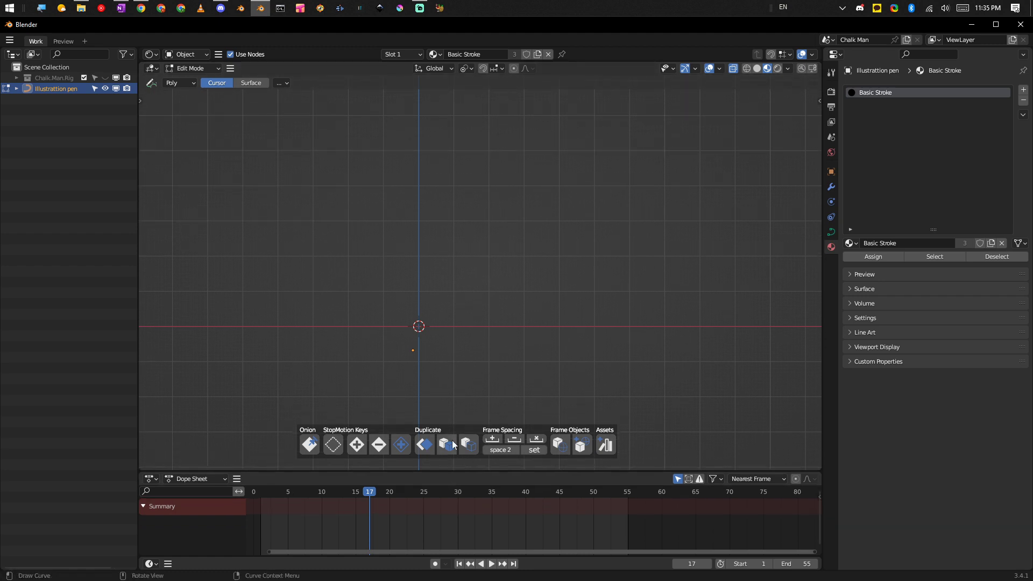
{"action": "key", "text": "shift+space"}
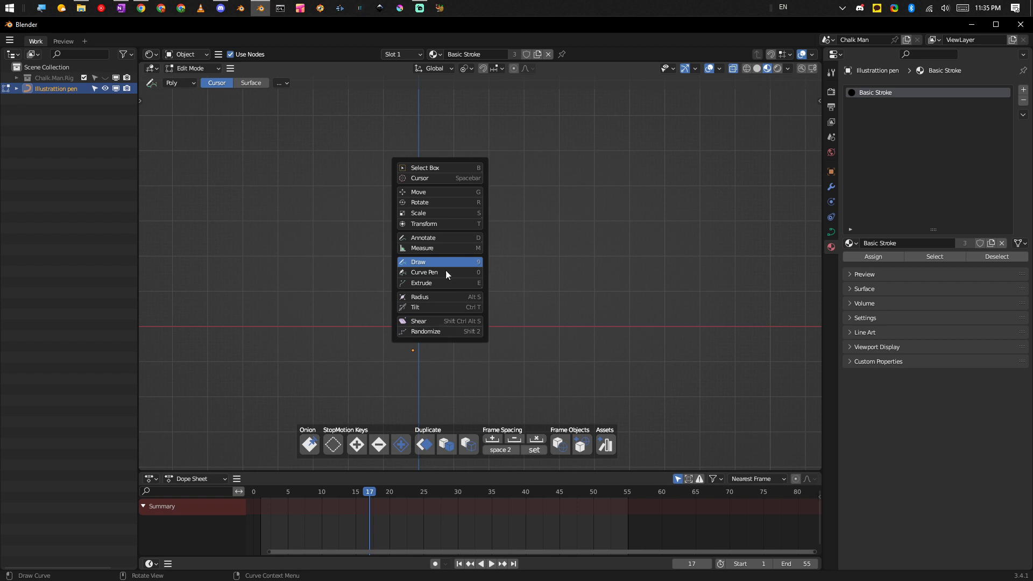
{"action": "left_click", "coordinate": [446, 263]}
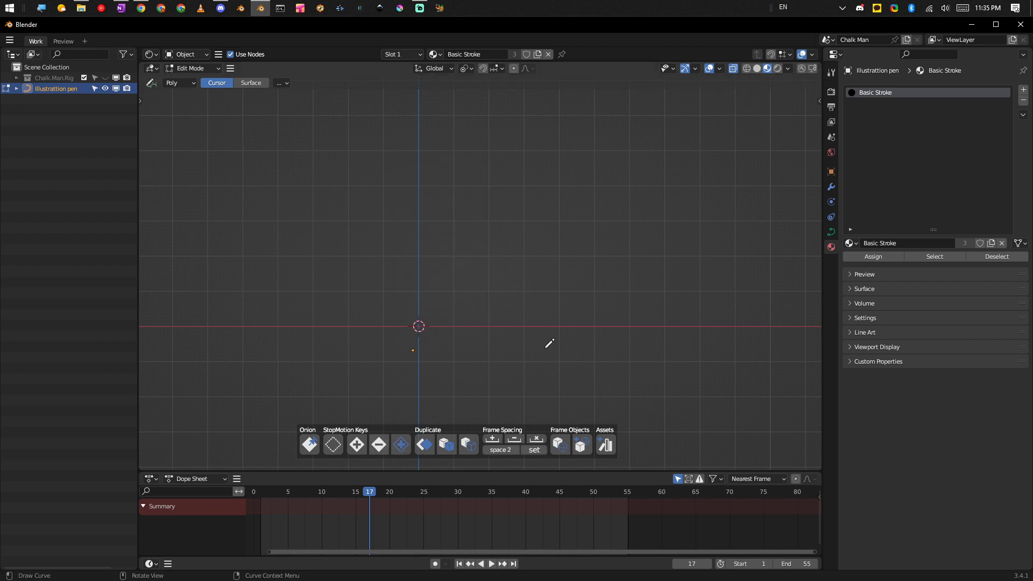
{"action": "left_click", "coordinate": [258, 502]}
{"action": "key", "text": "space"}
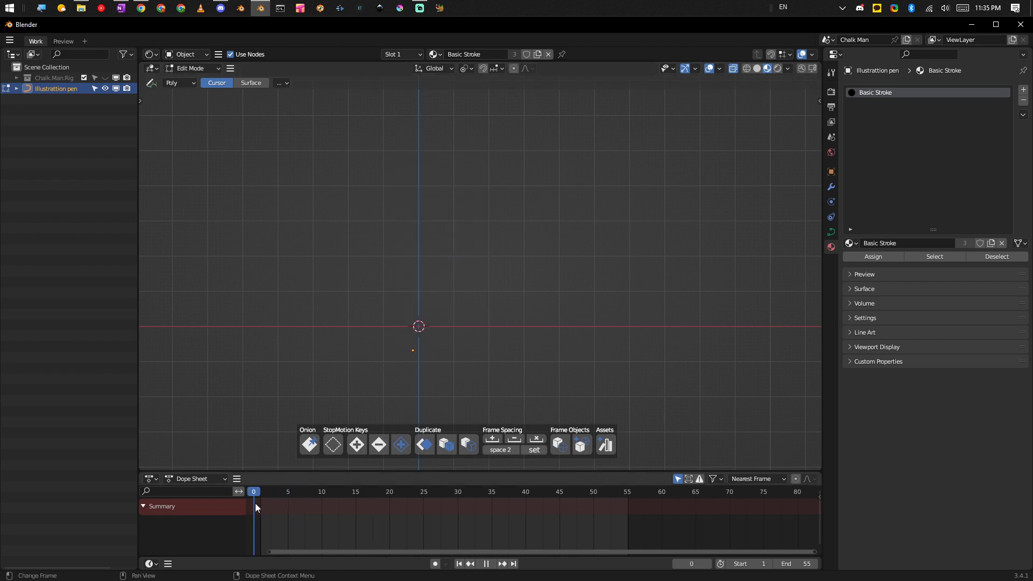
Draw a 1 on frame 1, then add a StopMotion key and blank key on frame 2.
{"action": "key", "text": "space"}
{"action": "mouse_move", "coordinate": [398, 264]}
{"action": "left_mouse_down"}
{"action": "mouse_move", "coordinate": [413, 324]}
{"action": "mouse_move", "coordinate": [450, 309]}
{"action": "left_mouse_up"}
{"action": "key", "text": "Right"}
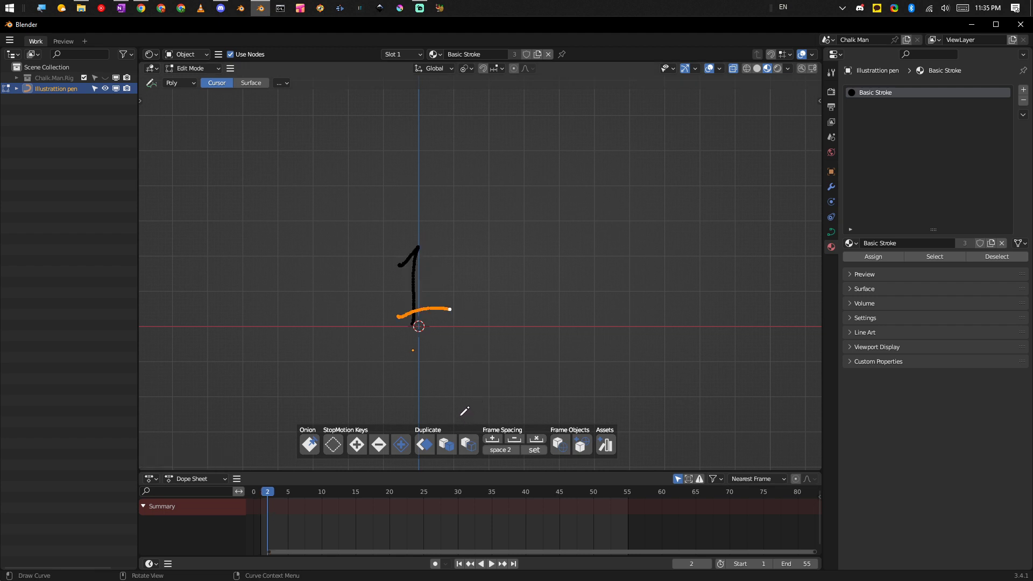
{"action": "left_click", "coordinate": [357, 444]}
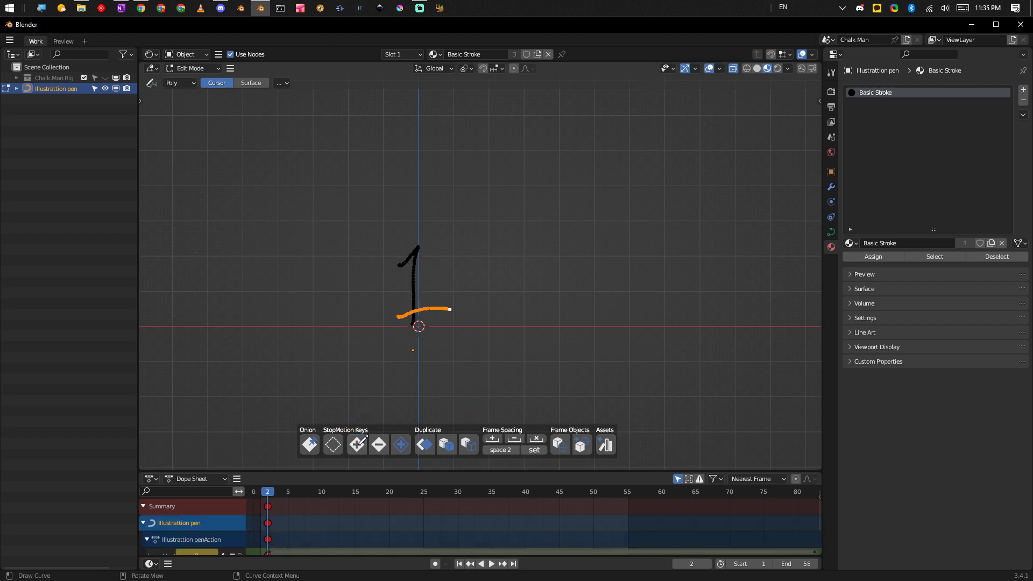
{"action": "left_click", "coordinate": [334, 440]}
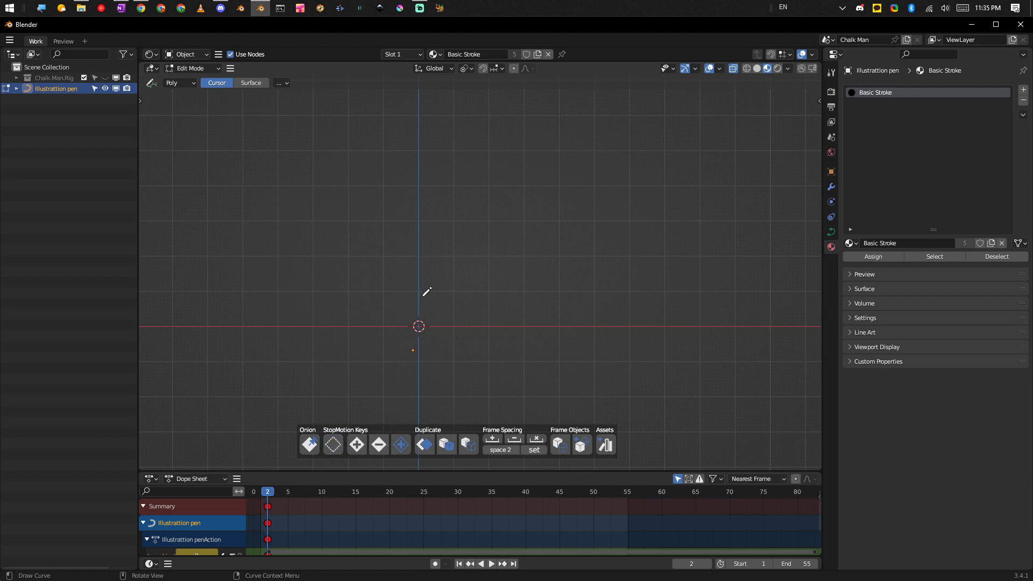
Slide the new keys into place, draw a 2 on the blank frame, and replay from frame 1.
{"action": "key", "text": "g"}
{"action": "left_click", "coordinate": [259, 507]}
{"action": "key", "text": "g"}
{"action": "left_click", "coordinate": [256, 508]}
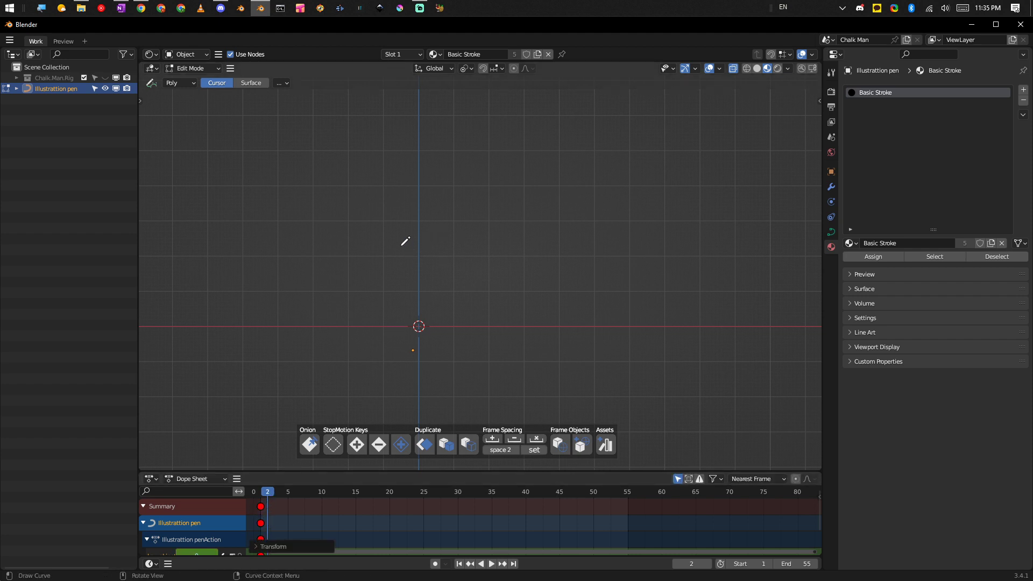
{"action": "left_click_drag", "start_coordinate": [401, 248], "coordinate": [444, 301]}
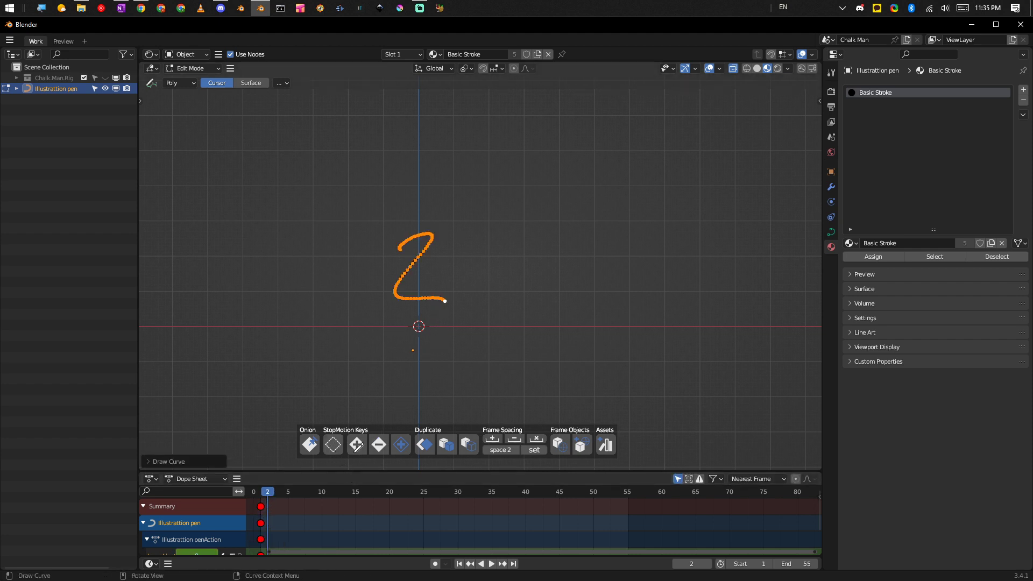
{"action": "left_click", "coordinate": [264, 498]}
{"action": "key", "text": "space"}
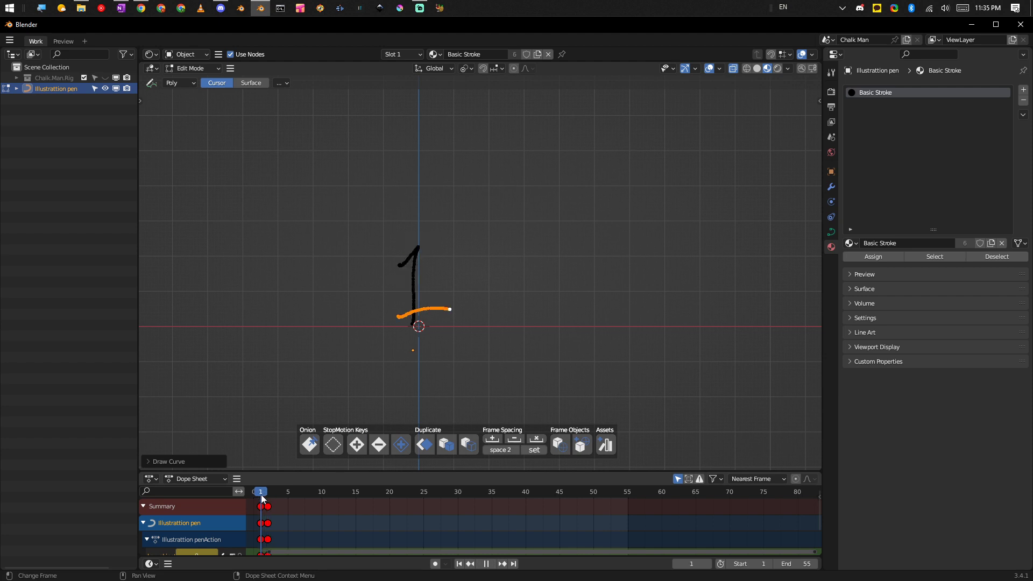
{"action": "key", "text": "space"}
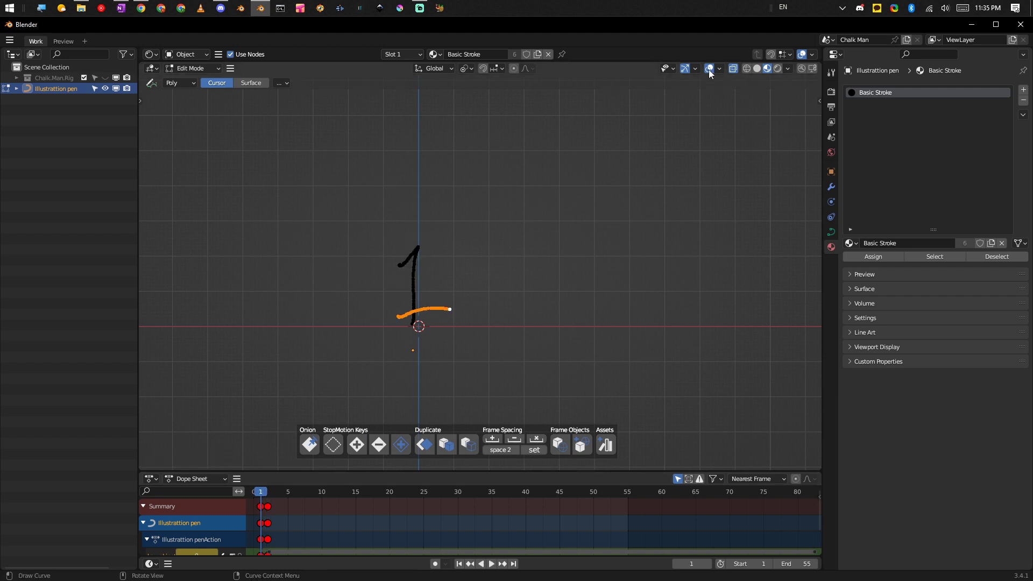
Turn the viewport overlays off for a clean view.
{"action": "left_click", "coordinate": [708, 70]}
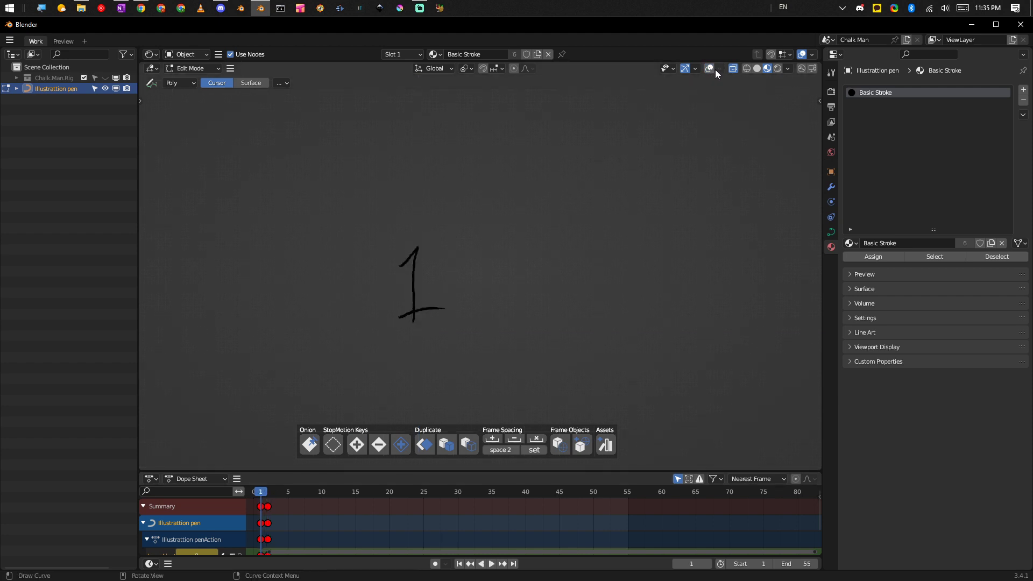
{"action": "left_click", "coordinate": [709, 69]}
{"action": "left_click", "coordinate": [708, 69]}
On frame 2, deselect the frame-1 keys, clear the stroke, and draw a new 2.
{"action": "left_click", "coordinate": [267, 494]}
{"action": "left_click", "coordinate": [268, 506]}
{"action": "left_click", "coordinate": [333, 445]}
{"action": "left_click_drag", "start_coordinate": [397, 264], "coordinate": [460, 301]}
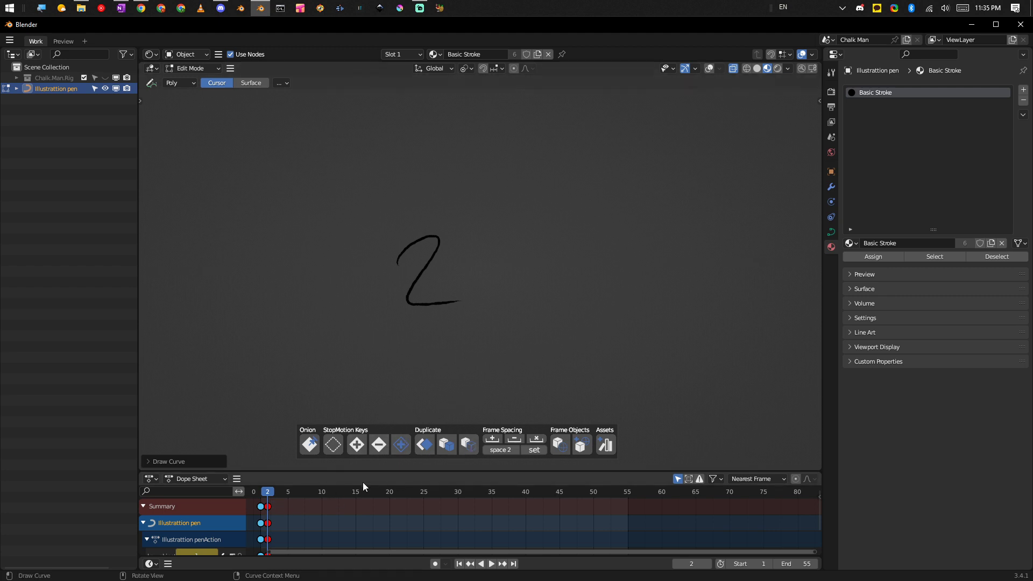
Add a run of StopMotion blank keys after frame 2, through about frame 15.
{"action": "left_click", "coordinate": [405, 440]}
{"action": "triple_click", "coordinate": [405, 440]}
{"action": "triple_click", "coordinate": [406, 440]}
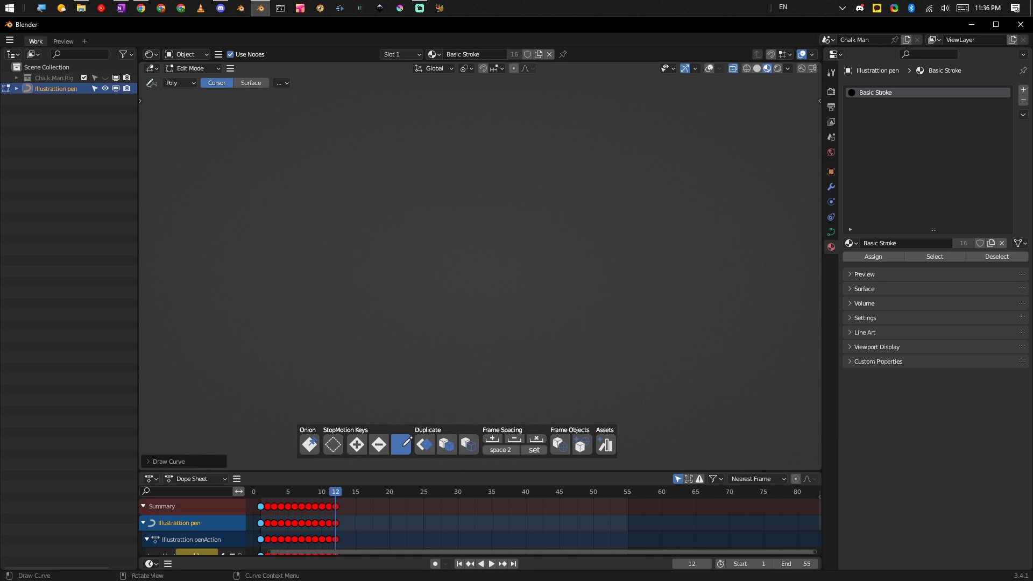
{"action": "double_click", "coordinate": [404, 440]}
{"action": "left_click_drag", "start_coordinate": [369, 512], "coordinate": [267, 514]}
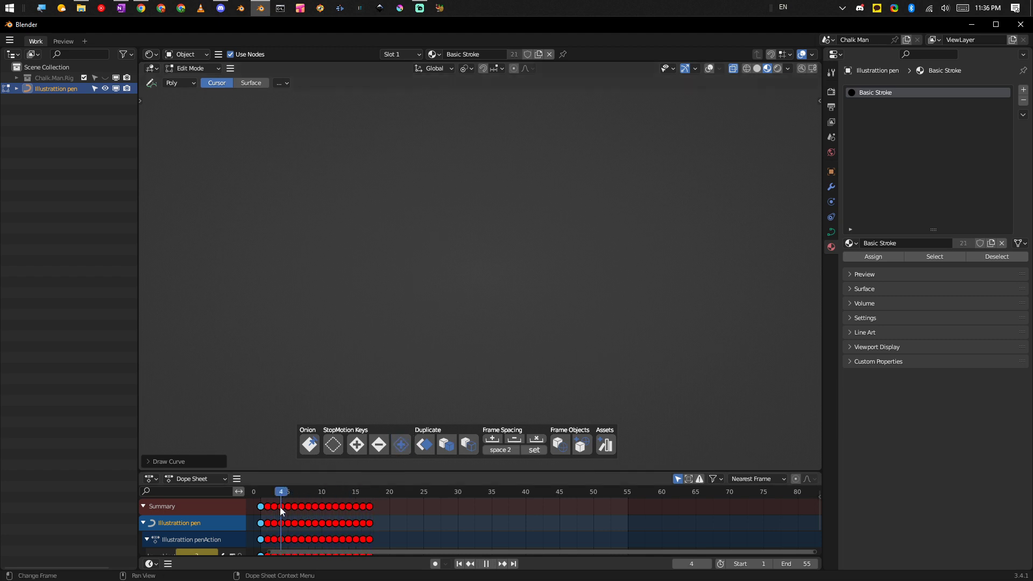
{"action": "key", "text": "g"}
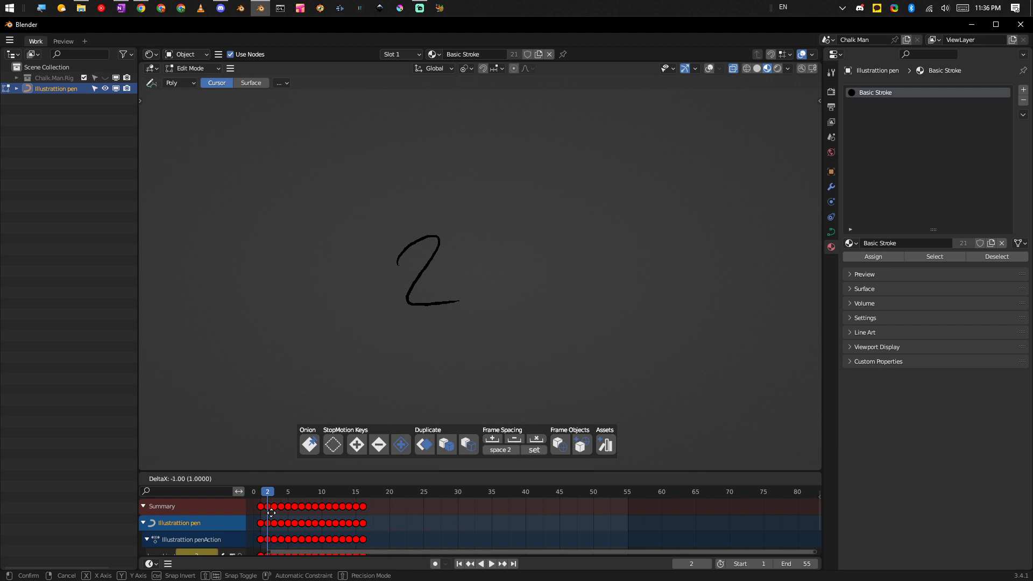
{"action": "right_click", "coordinate": [285, 510]}
Play through the new blank frames, clear the key selection, and return to frame 2.
{"action": "left_click", "coordinate": [275, 492]}
{"action": "key", "text": "space"}
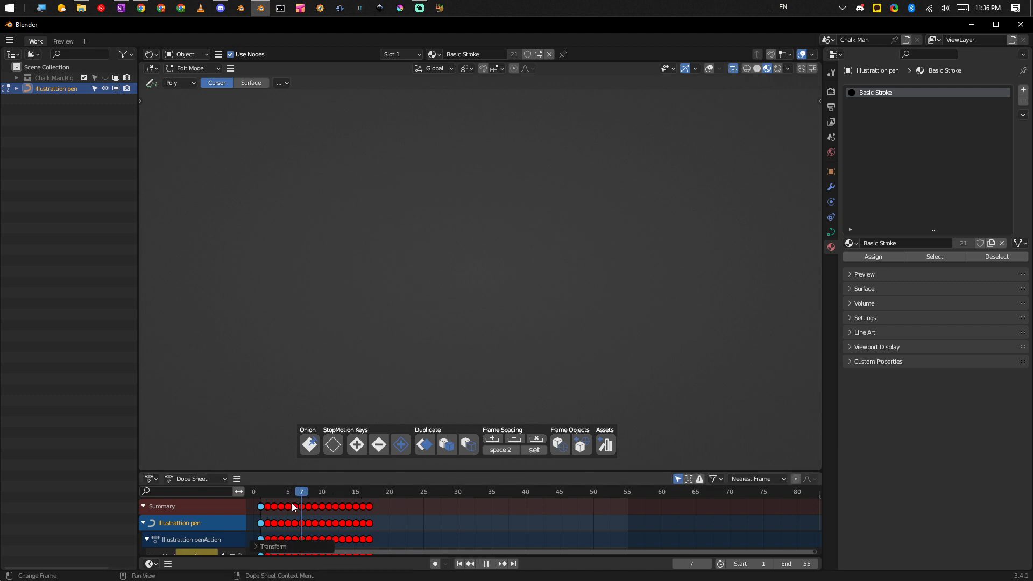
{"action": "key", "text": "Escape"}
{"action": "left_click", "coordinate": [402, 511]}
{"action": "key", "text": "space"}
{"action": "key", "text": "space"}
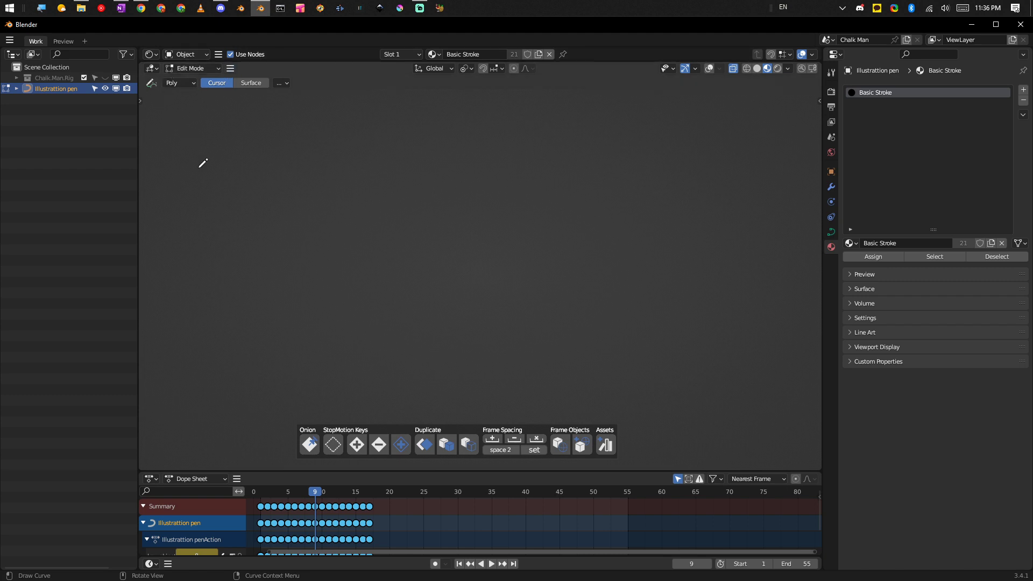
{"action": "left_click", "coordinate": [273, 494]}
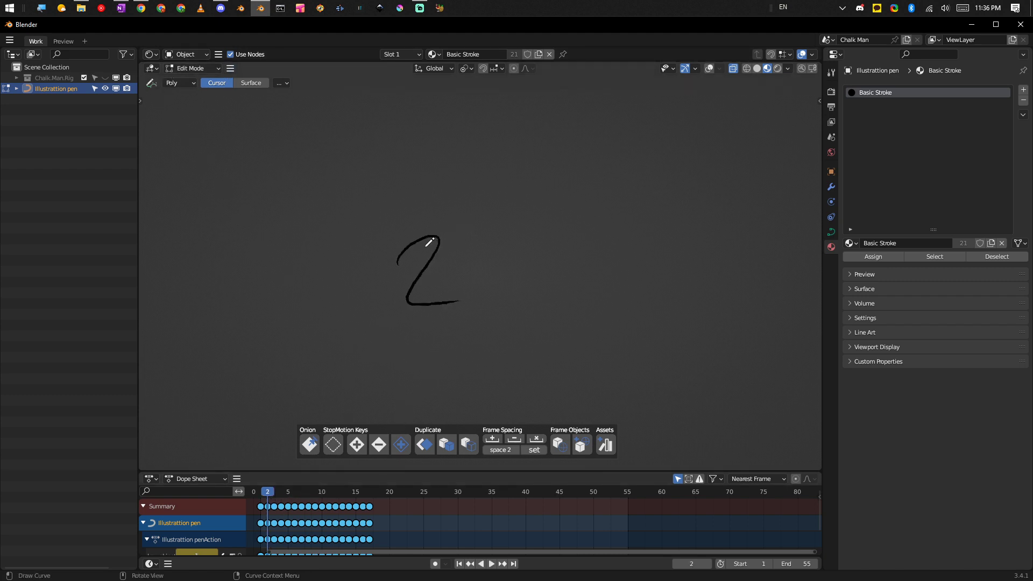
{"action": "key", "text": "Right"}
{"action": "key", "text": "Left"}
Flip between frames to compare the drawings and draw the 3 on frame 3.
{"action": "key", "text": "Left"}
{"action": "key", "text": "Right"}
{"action": "key", "text": "Right"}
{"action": "key", "text": "Right"}
{"action": "key", "text": "Left"}
{"action": "key", "text": "Left"}
{"action": "key", "text": "Left"}
{"action": "key", "text": "Right"}
{"action": "key", "text": "Right"}
{"action": "key", "text": "Left"}
{"action": "key", "text": "Right"}
{"action": "key", "text": "Left"}
{"action": "key", "text": "Left"}
Draw the number 4 on frame 4.
{"action": "key", "text": "Right"}
{"action": "key", "text": "Right"}
{"action": "left_click_drag", "start_coordinate": [417, 250], "coordinate": [458, 285]}
{"action": "key", "text": "Right"}
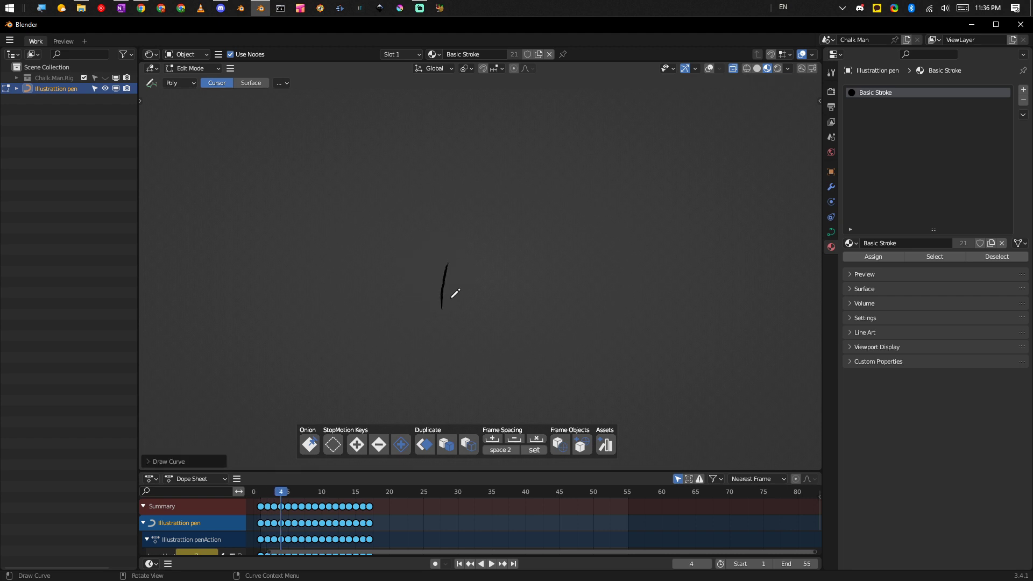
{"action": "key", "text": "Right"}
{"action": "key", "text": "Left"}
{"action": "key", "text": "Left"}
{"action": "key", "text": "Right"}
{"action": "left_click_drag", "start_coordinate": [441, 308], "coordinate": [481, 311]}
Draw the numbers 5, 6 and 7 on frames 5, 6 and 7.
{"action": "key", "text": "Right"}
{"action": "left_click_drag", "start_coordinate": [476, 263], "coordinate": [460, 312]}
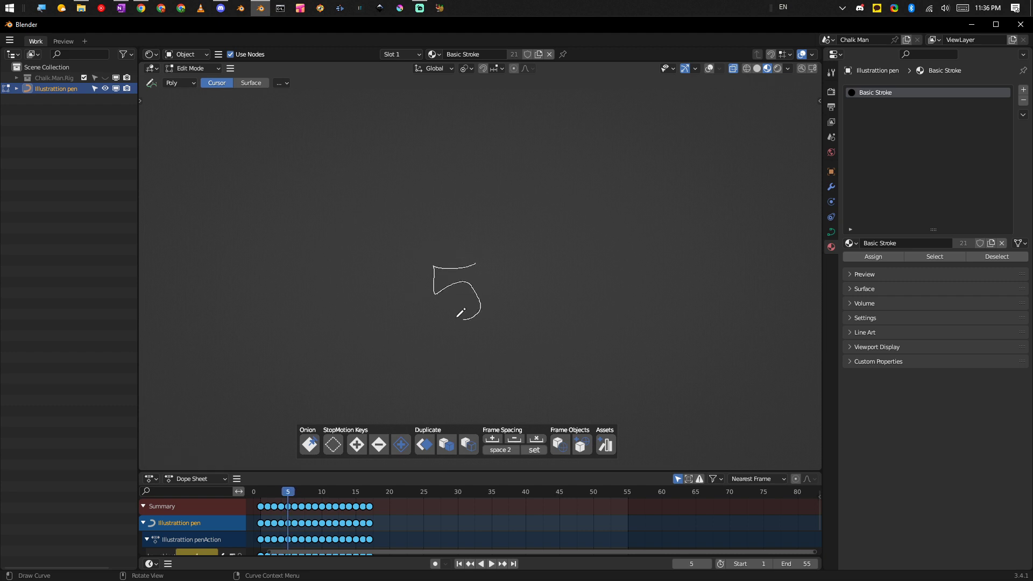
{"action": "key", "text": "Right"}
{"action": "left_click_drag", "start_coordinate": [454, 259], "coordinate": [452, 303]}
{"action": "key", "text": "Right"}
{"action": "left_click_drag", "start_coordinate": [435, 259], "coordinate": [452, 305]}
Draw the 8 on frame 8, then the 0 and 1 of the 10.
{"action": "key", "text": "Right"}
{"action": "left_click_drag", "start_coordinate": [465, 264], "coordinate": [455, 320]}
{"action": "key", "text": "Right"}
{"action": "key", "text": "Right"}
{"action": "left_click_drag", "start_coordinate": [464, 284], "coordinate": [480, 311]}
{"action": "left_click_drag", "start_coordinate": [437, 275], "coordinate": [441, 325]}
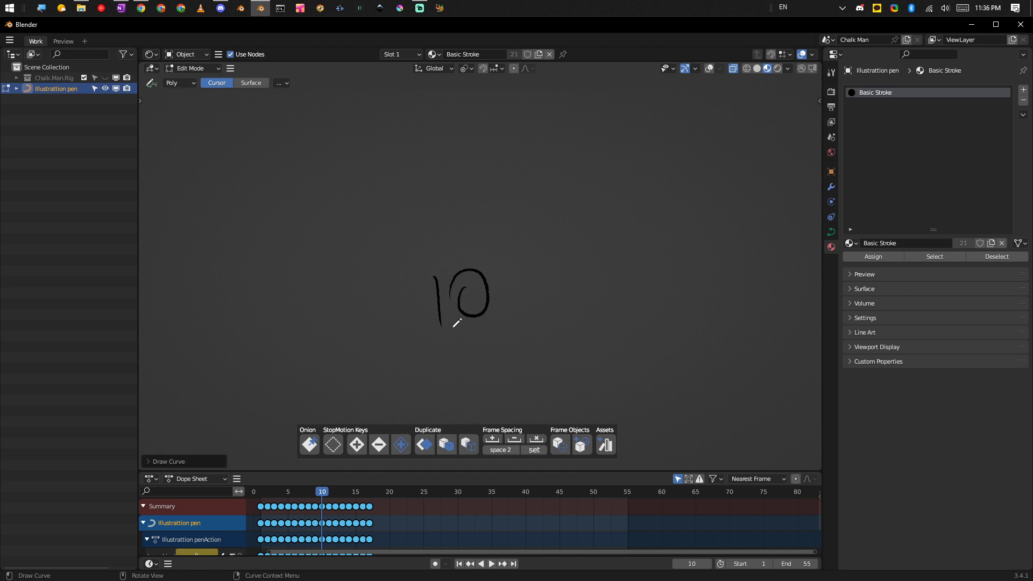
Select and delete the extra blank keyframes after frame 10.
{"action": "left_click", "coordinate": [380, 505]}
{"action": "left_click", "coordinate": [327, 509], "text": "ctrl"}
{"action": "key", "text": "Delete"}
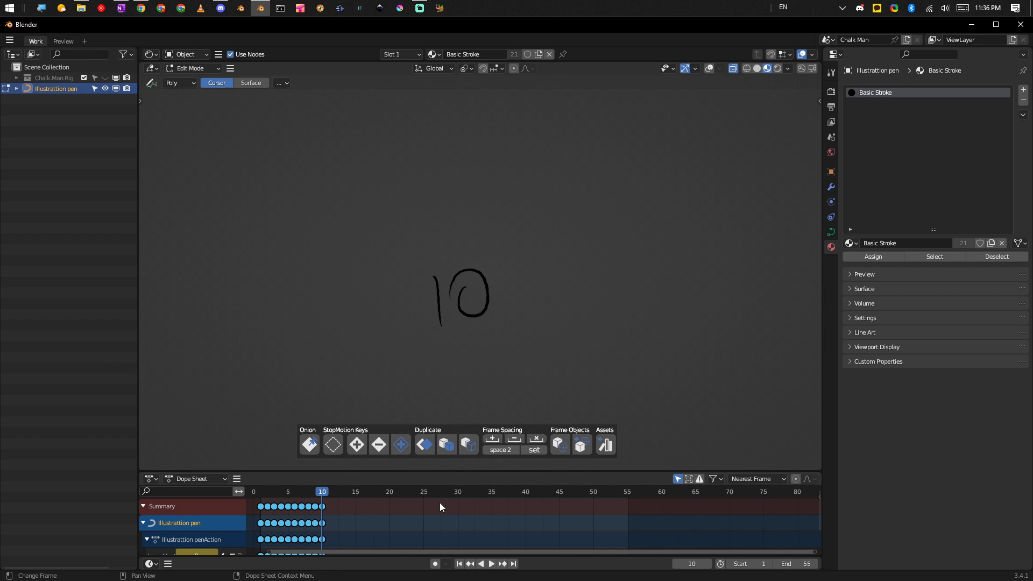
Enlarge the dope sheet and widen the channel list to show key_object_id fully.
{"action": "left_click_drag", "start_coordinate": [407, 472], "coordinate": [464, 353]}
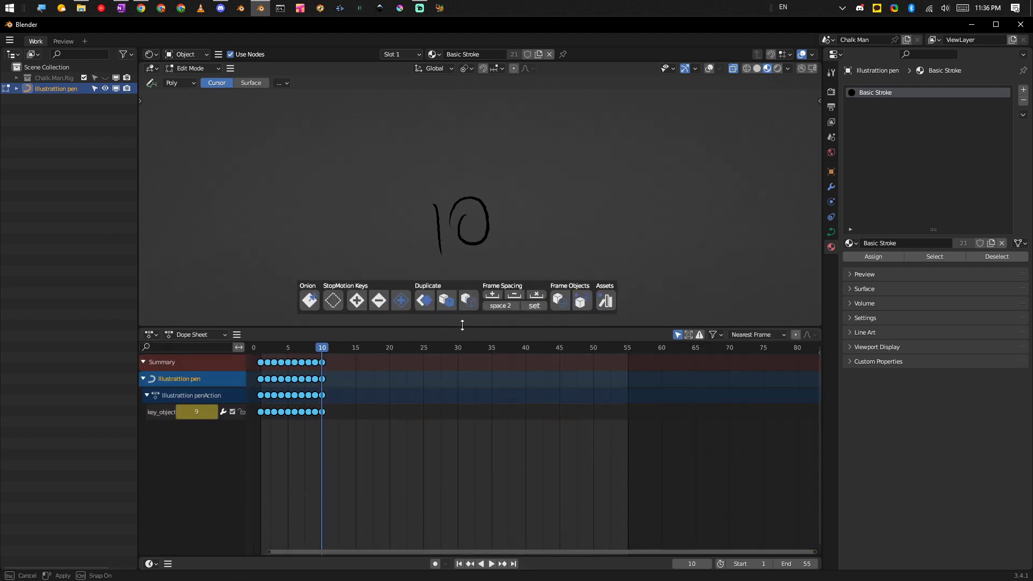
{"action": "left_click_drag", "start_coordinate": [394, 456], "coordinate": [272, 377]}
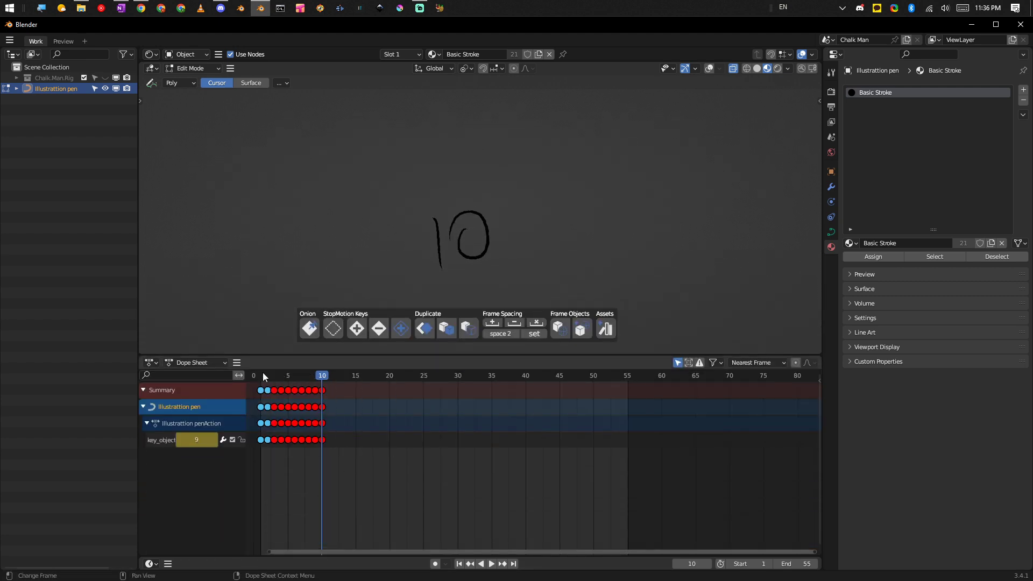
{"action": "left_click_drag", "start_coordinate": [247, 462], "coordinate": [291, 462]}
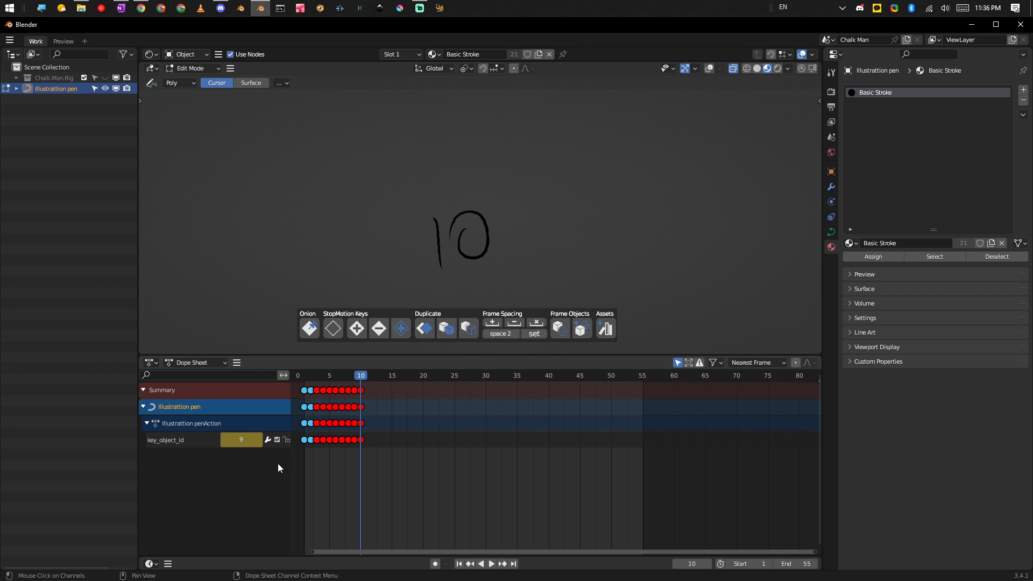
{"action": "left_click", "coordinate": [323, 458]}
{"action": "left_click_drag", "start_coordinate": [376, 456], "coordinate": [301, 428]}
{"action": "left_click", "coordinate": [363, 458]}
Go to frame 7, zoom the timeline around the keys, and frame the 7 in the viewport.
{"action": "left_click_drag", "start_coordinate": [367, 376], "coordinate": [342, 376]}
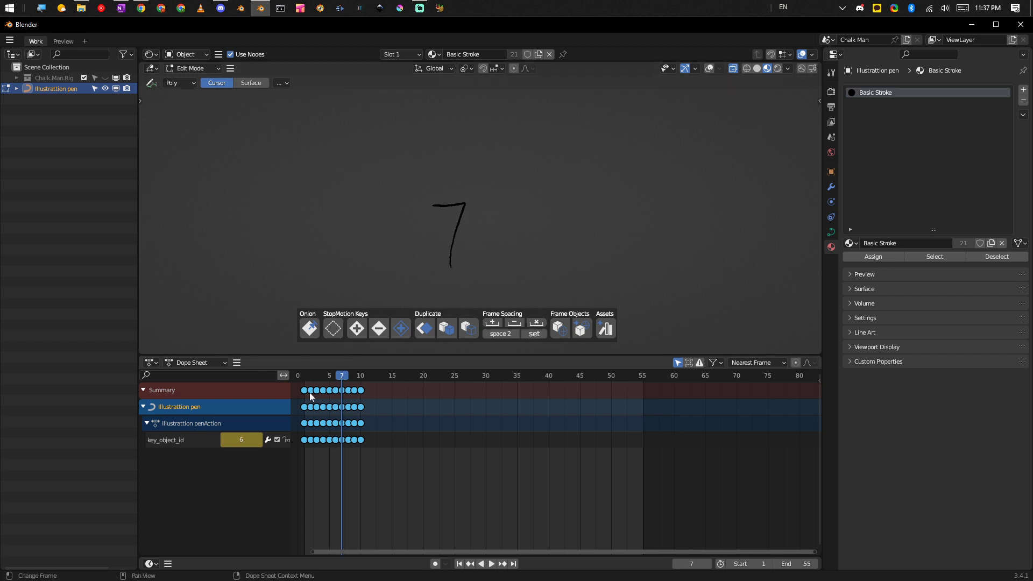
{"action": "mouse_move", "coordinate": [333, 450]}
{"action": "middle_mouse_down", "text": "ctrl"}
{"action": "mouse_move", "coordinate": [562, 488]}
{"action": "mouse_move", "coordinate": [565, 477]}
{"action": "mouse_move", "coordinate": [521, 478]}
{"action": "middle_mouse_up", "text": "ctrl"}
{"action": "mouse_move", "coordinate": [622, 207]}
{"action": "middle_mouse_down", "text": "shift"}
{"action": "mouse_move", "coordinate": [511, 244]}
{"action": "mouse_move", "coordinate": [558, 198]}
{"action": "mouse_move", "coordinate": [521, 224]}
{"action": "middle_mouse_up", "text": "shift"}
{"action": "mouse_move", "coordinate": [576, 203]}
{"action": "middle_mouse_down", "text": "shift"}
{"action": "mouse_move", "coordinate": [413, 224]}
{"action": "mouse_move", "coordinate": [540, 214]}
{"action": "mouse_move", "coordinate": [386, 211]}
{"action": "mouse_move", "coordinate": [530, 214]}
{"action": "mouse_move", "coordinate": [420, 211]}
{"action": "mouse_move", "coordinate": [511, 212]}
{"action": "mouse_move", "coordinate": [417, 242]}
{"action": "mouse_move", "coordinate": [547, 222]}
{"action": "middle_mouse_up", "text": "shift"}
{"action": "key", "text": "grave"}
View the drawing from the front and play back the numbers animation.
{"action": "left_click", "coordinate": [469, 187]}
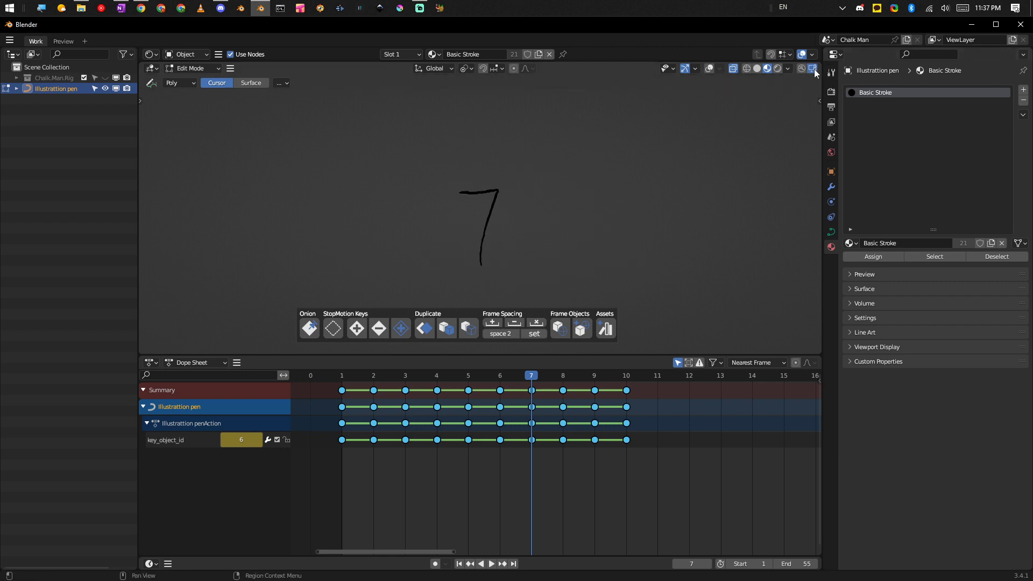
{"action": "mouse_move", "coordinate": [492, 201]}
{"action": "middle_mouse_down"}
{"action": "mouse_move", "coordinate": [522, 230]}
{"action": "mouse_move", "coordinate": [526, 220]}
{"action": "mouse_move", "coordinate": [607, 197]}
{"action": "mouse_move", "coordinate": [599, 224]}
{"action": "mouse_move", "coordinate": [576, 212]}
{"action": "middle_mouse_up"}
{"action": "scroll", "coordinate": [574, 184], "scroll_direction": "up", "scroll_amount": 3}
{"action": "scroll", "coordinate": [574, 184], "scroll_direction": "down", "scroll_amount": 3}
{"action": "mouse_move", "coordinate": [514, 477]}
{"action": "middle_mouse_down", "text": "ctrl"}
{"action": "mouse_move", "coordinate": [538, 500]}
{"action": "mouse_move", "coordinate": [509, 517]}
{"action": "mouse_move", "coordinate": [510, 479]}
{"action": "mouse_move", "coordinate": [612, 499]}
{"action": "mouse_move", "coordinate": [577, 535]}
{"action": "mouse_move", "coordinate": [516, 523]}
{"action": "middle_mouse_up", "text": "ctrl"}
{"action": "key", "text": "space"}
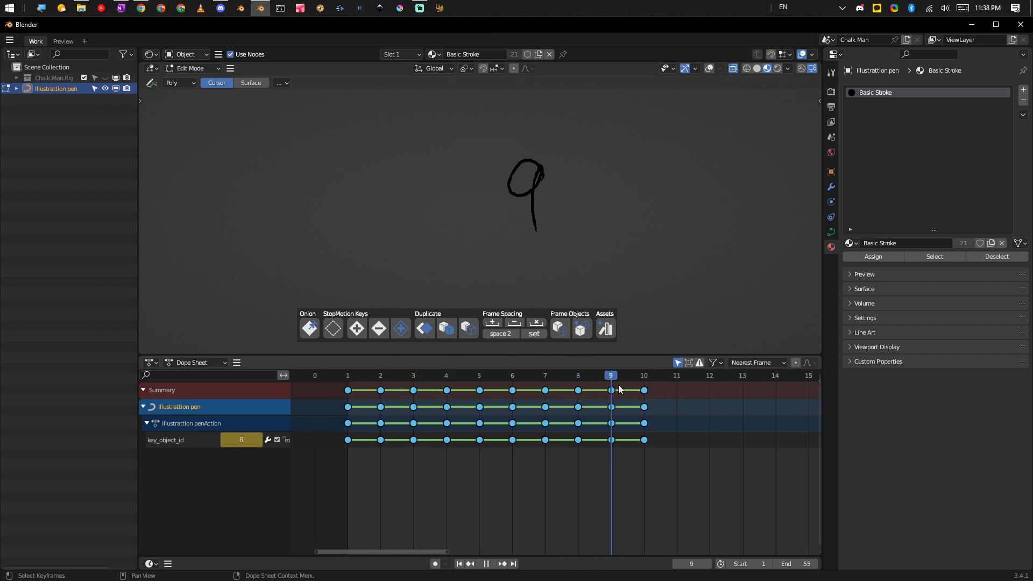
{"action": "key", "text": "space"}
Select all ten keyframes and apply a Frame Spacing of 2.
{"action": "middle_click_drag", "start_coordinate": [551, 481], "coordinate": [574, 489], "text": "ctrl"}
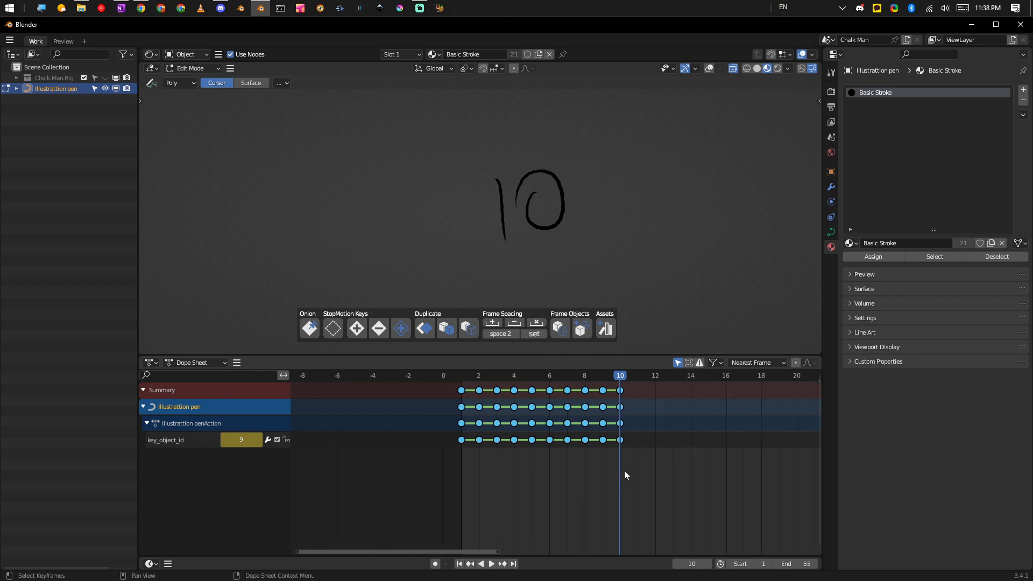
{"action": "left_click_drag", "start_coordinate": [641, 390], "coordinate": [508, 499]}
{"action": "left_click", "coordinate": [648, 411]}
{"action": "left_click_drag", "start_coordinate": [652, 387], "coordinate": [512, 473]}
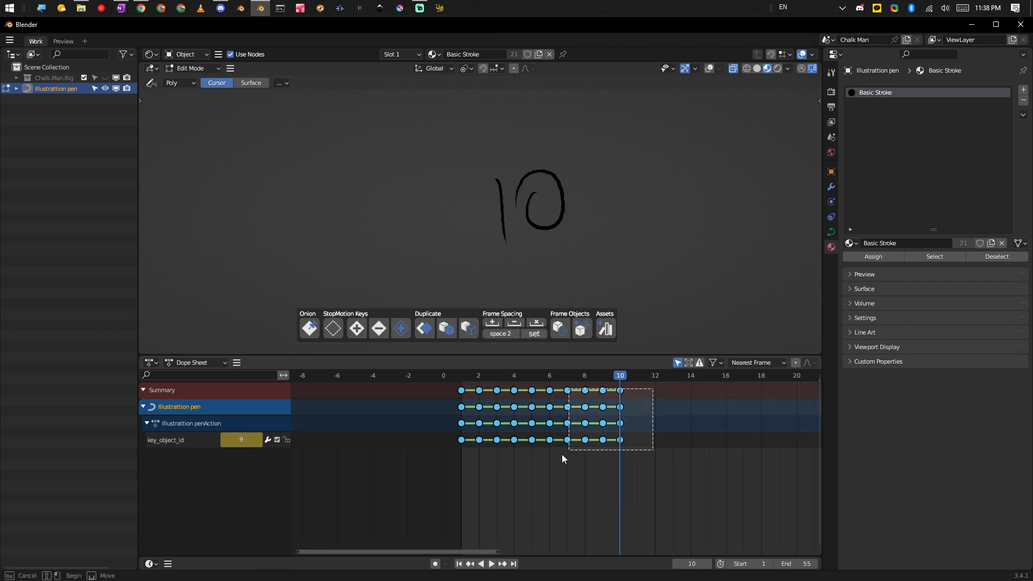
{"action": "left_click", "coordinate": [515, 391]}
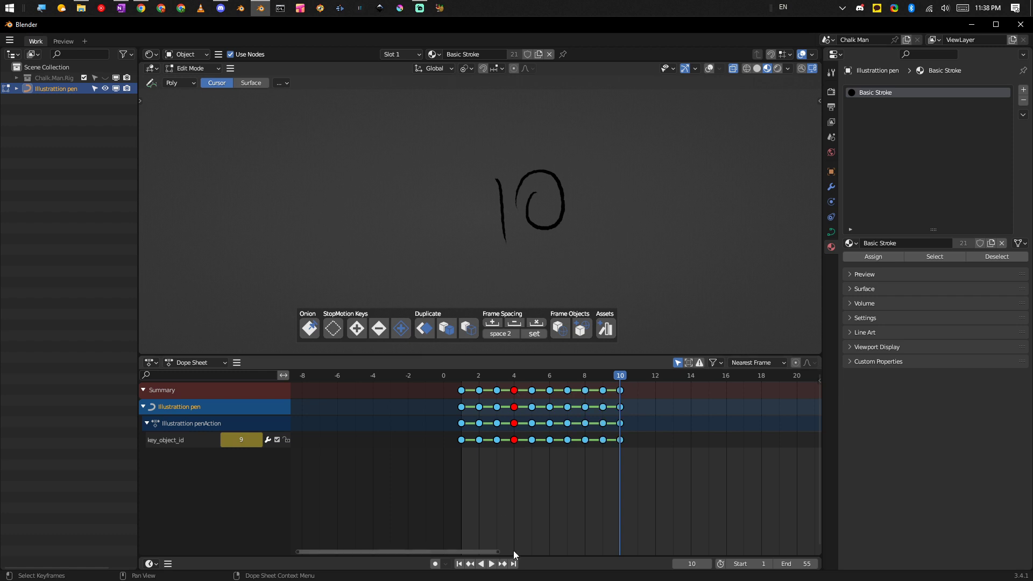
{"action": "left_click_drag", "start_coordinate": [511, 551], "coordinate": [667, 463]}
{"action": "left_click_drag", "start_coordinate": [498, 551], "coordinate": [365, 531]}
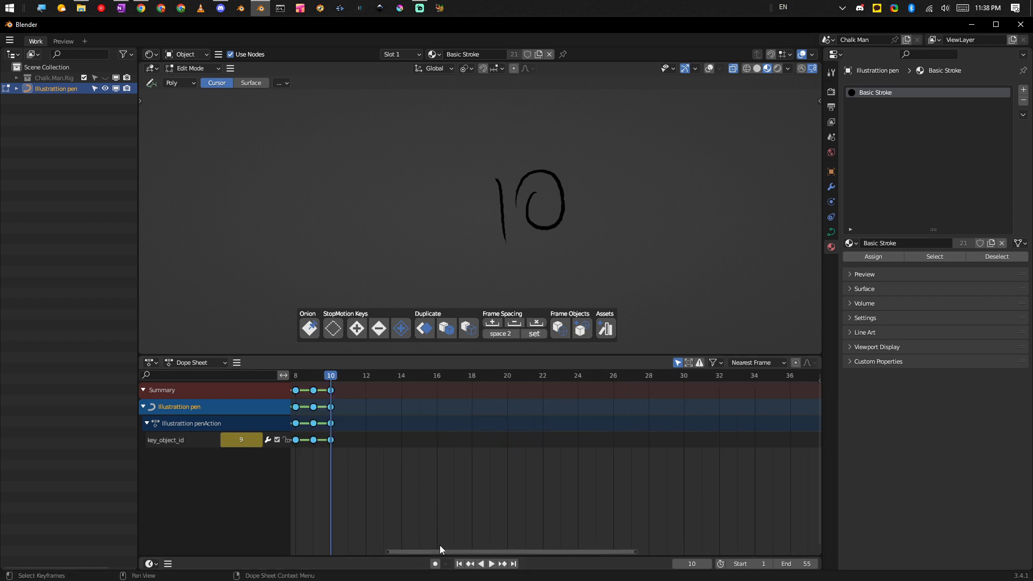
{"action": "left_click_drag", "start_coordinate": [611, 469], "coordinate": [351, 389]}
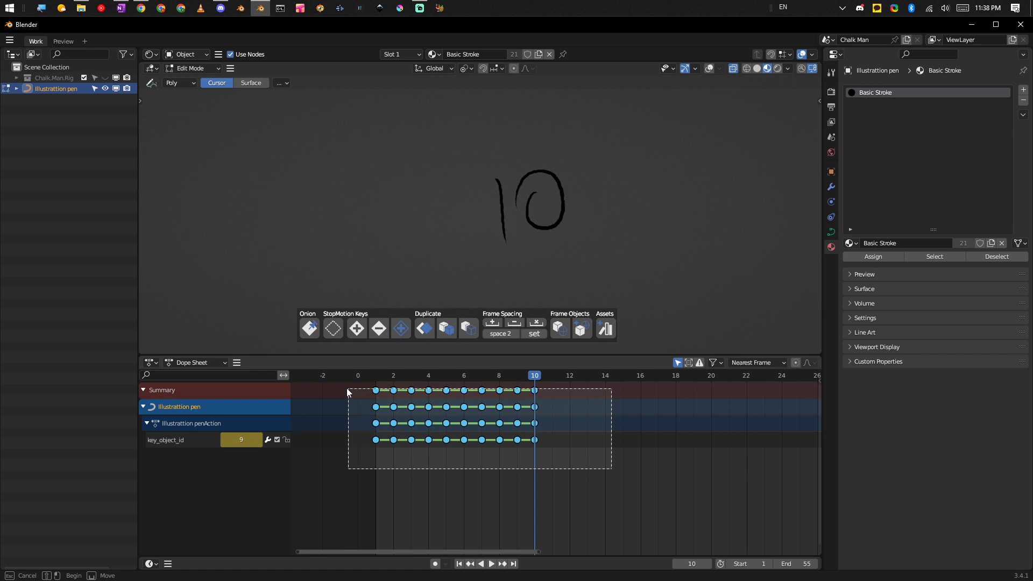
{"action": "left_click", "coordinate": [534, 334]}
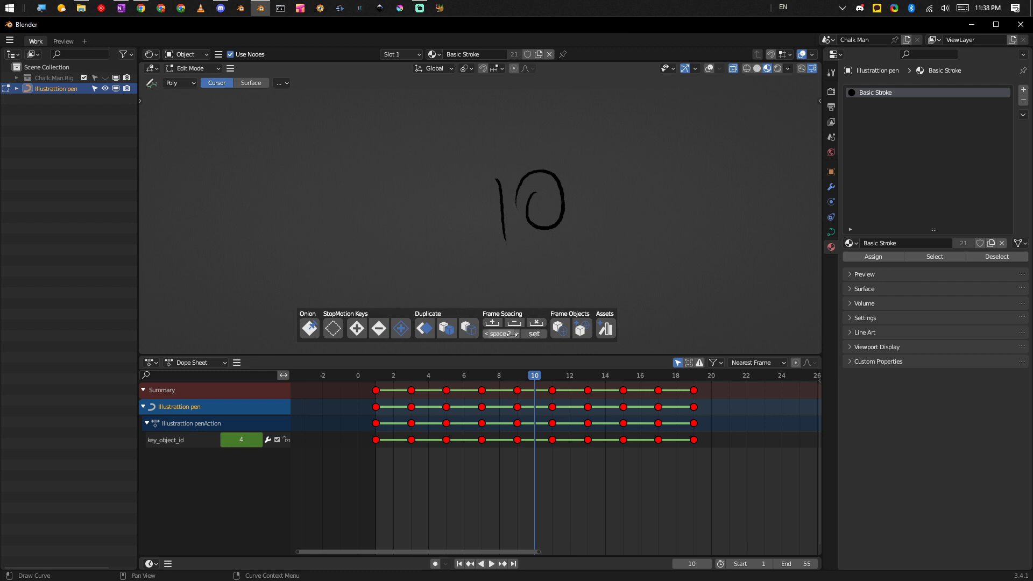
Remove the key gaps, then spread the keys on frames 4–6 two frames apart.
{"action": "left_click", "coordinate": [536, 322]}
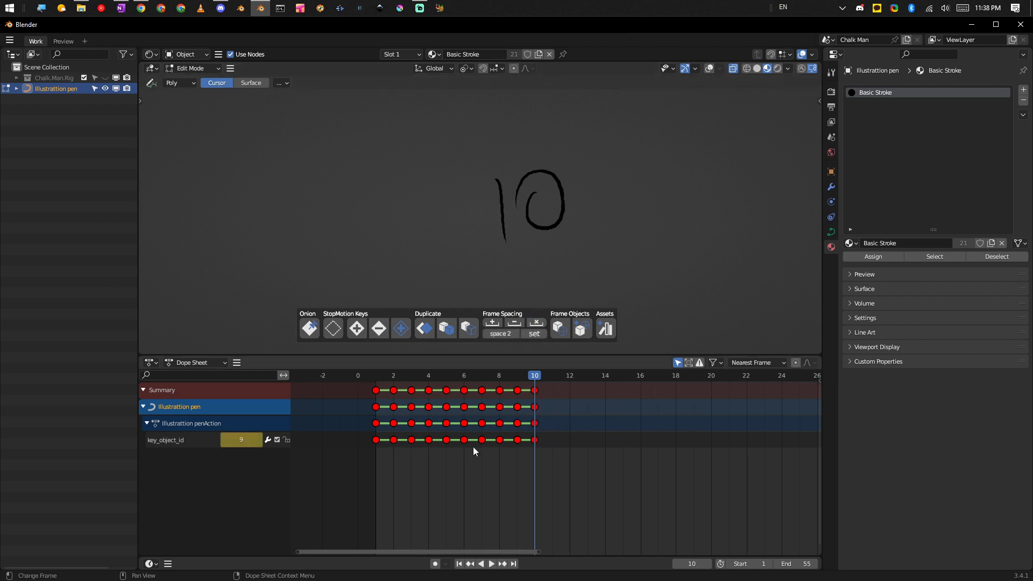
{"action": "key", "text": "r"}
{"action": "left_click", "coordinate": [524, 470]}
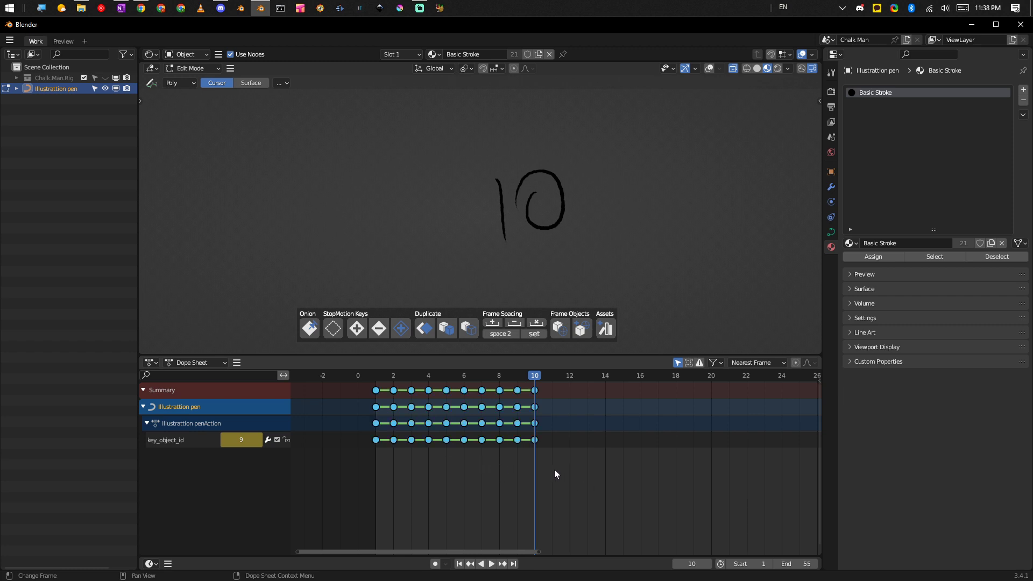
{"action": "left_click_drag", "start_coordinate": [478, 483], "coordinate": [418, 374]}
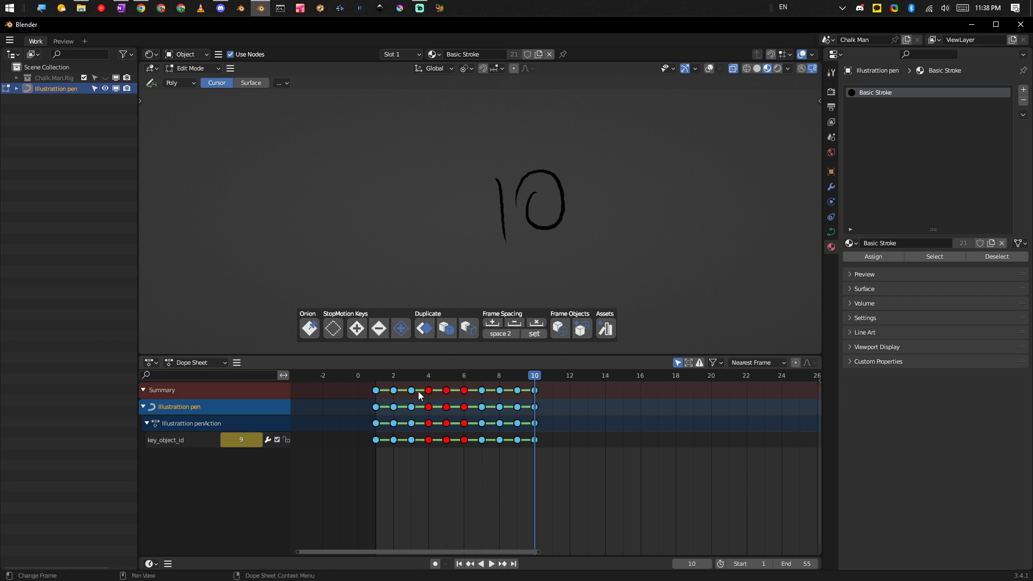
{"action": "left_click", "coordinate": [534, 333]}
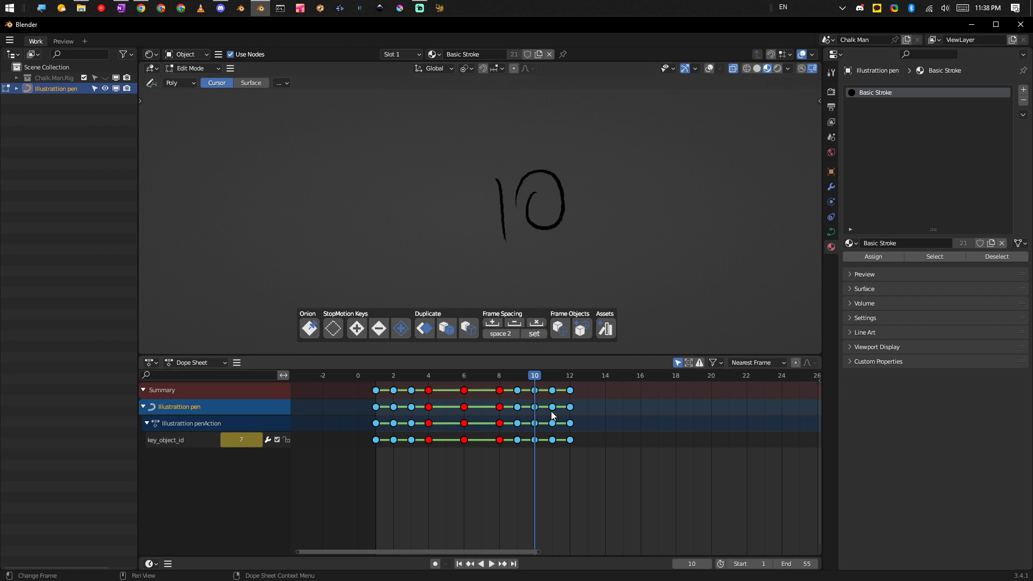
Set frame spacing to 4 and apply it to the keys on frames 10–12.
{"action": "left_click_drag", "start_coordinate": [592, 396], "coordinate": [527, 459]}
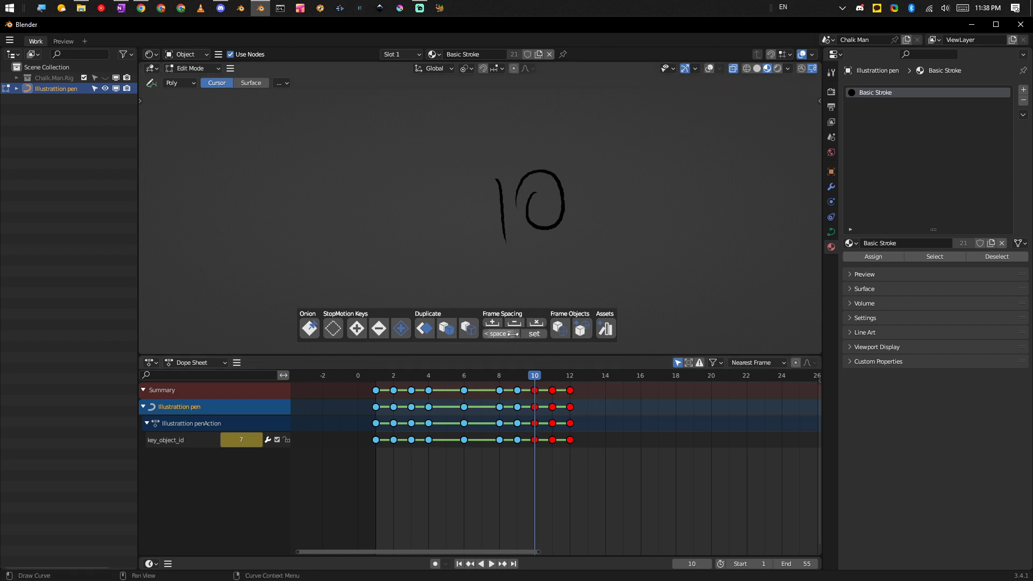
{"action": "left_click_drag", "start_coordinate": [497, 334], "coordinate": [499, 334]}
{"action": "left_click", "coordinate": [534, 334]}
Scrub, play and step through the retimed keys on frames 1–4, 6, 8–10, 14 and 18.
{"action": "mouse_move", "coordinate": [538, 381]}
{"action": "left_mouse_down"}
{"action": "mouse_move", "coordinate": [524, 392]}
{"action": "mouse_move", "coordinate": [533, 388]}
{"action": "mouse_move", "coordinate": [445, 382]}
{"action": "mouse_move", "coordinate": [498, 383]}
{"action": "mouse_move", "coordinate": [394, 438]}
{"action": "left_mouse_up"}
{"action": "key", "text": "space"}
{"action": "key", "text": "space"}
{"action": "key", "text": "Down"}
{"action": "key", "text": "Down"}
{"action": "key", "text": "Down"}
{"action": "key", "text": "Up"}
{"action": "key", "text": "Up"}
{"action": "key", "text": "Up"}
{"action": "key", "text": "Up"}
{"action": "key", "text": "Up"}
{"action": "key", "text": "Up"}
{"action": "key", "text": "Up"}
{"action": "key", "text": "Up"}
{"action": "key", "text": "Down"}
{"action": "key", "text": "Down"}
{"action": "key", "text": "Up"}
{"action": "key", "text": "Up"}
{"action": "key", "text": "Up"}
{"action": "key", "text": "Down"}
{"action": "key", "text": "Down"}
{"action": "key", "text": "Down"}
{"action": "key", "text": "Down"}
{"action": "key", "text": "Down"}
{"action": "key", "text": "Up"}
{"action": "key", "text": "Up"}
{"action": "key", "text": "Up"}
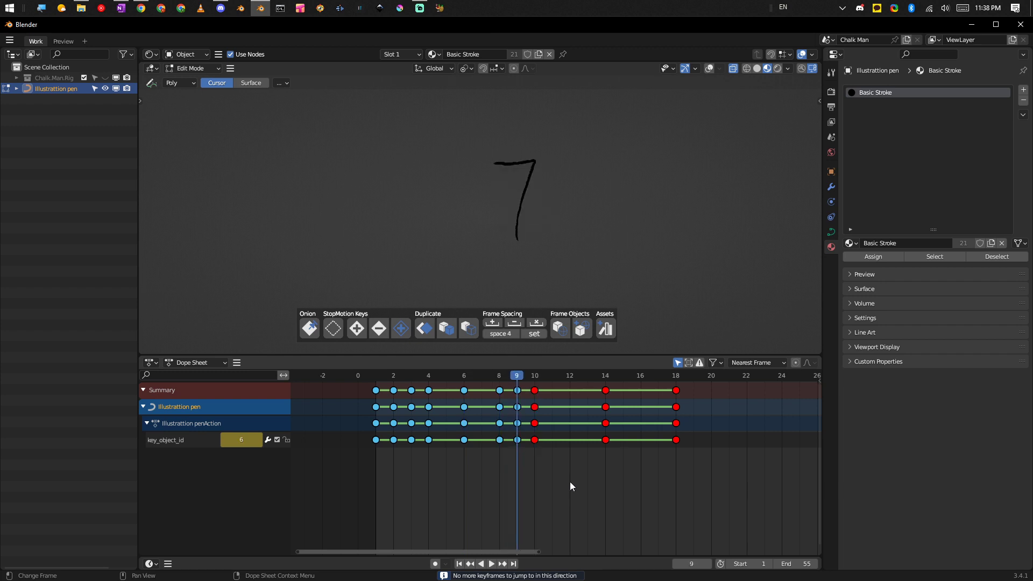
{"action": "key", "text": "Down"}
{"action": "key", "text": "Down"}
{"action": "key", "text": "Up"}
{"action": "key", "text": "Up"}
{"action": "key", "text": "Up"}
{"action": "key", "text": "Up"}
{"action": "key", "text": "Left"}
{"action": "key", "text": "Left"}
{"action": "key", "text": "Left"}
{"action": "key", "text": "Left"}
{"action": "key", "text": "Left"}
{"action": "key", "text": "Left"}
{"action": "key", "text": "Left"}
{"action": "key", "text": "Left"}
{"action": "key", "text": "Left"}
{"action": "key", "text": "Left"}
{"action": "key", "text": "Right"}
{"action": "key", "text": "Right"}
{"action": "key", "text": "Right"}
{"action": "key", "text": "Right"}
{"action": "key", "text": "Left"}
{"action": "key", "text": "Left"}
{"action": "key", "text": "Left"}
{"action": "key", "text": "Left"}
{"action": "key", "text": "Left"}
{"action": "key", "text": "Left"}
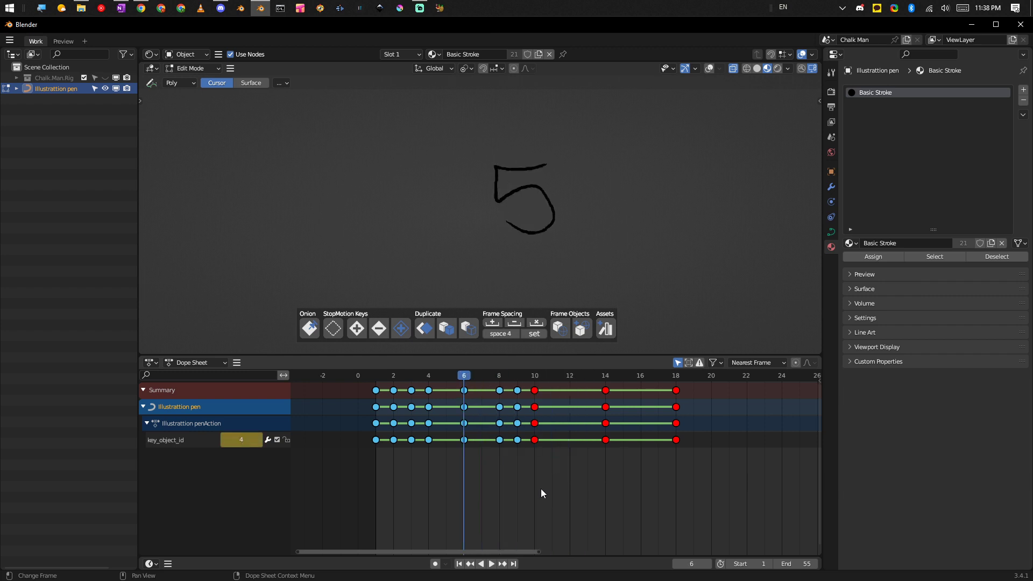
Clear the key selection, scrub frames 6–9, and select keyframes 1–10.
{"action": "left_click", "coordinate": [541, 533]}
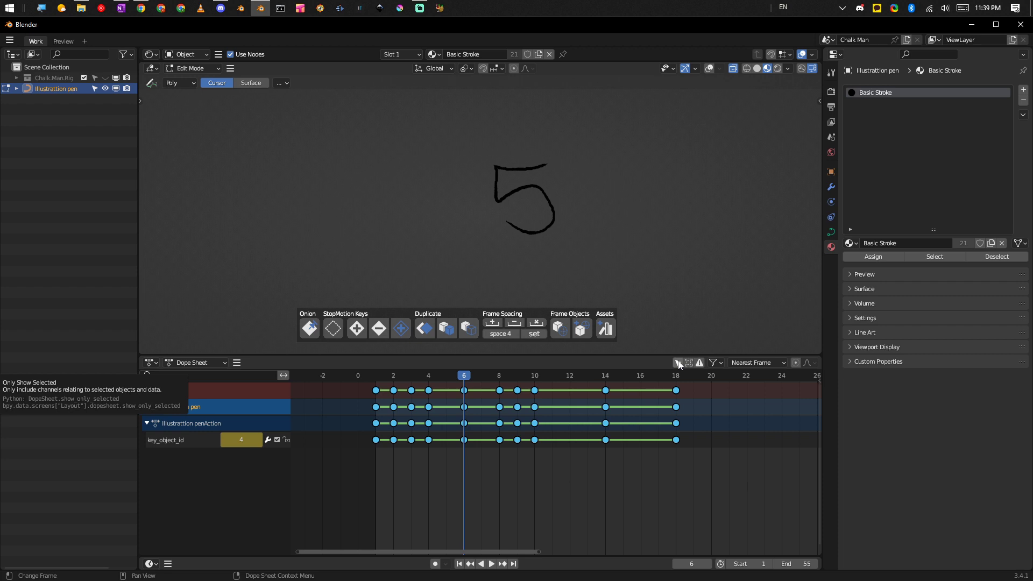
{"action": "mouse_move", "coordinate": [486, 377]}
{"action": "left_mouse_down"}
{"action": "mouse_move", "coordinate": [521, 467]}
{"action": "mouse_move", "coordinate": [530, 465]}
{"action": "left_mouse_up"}
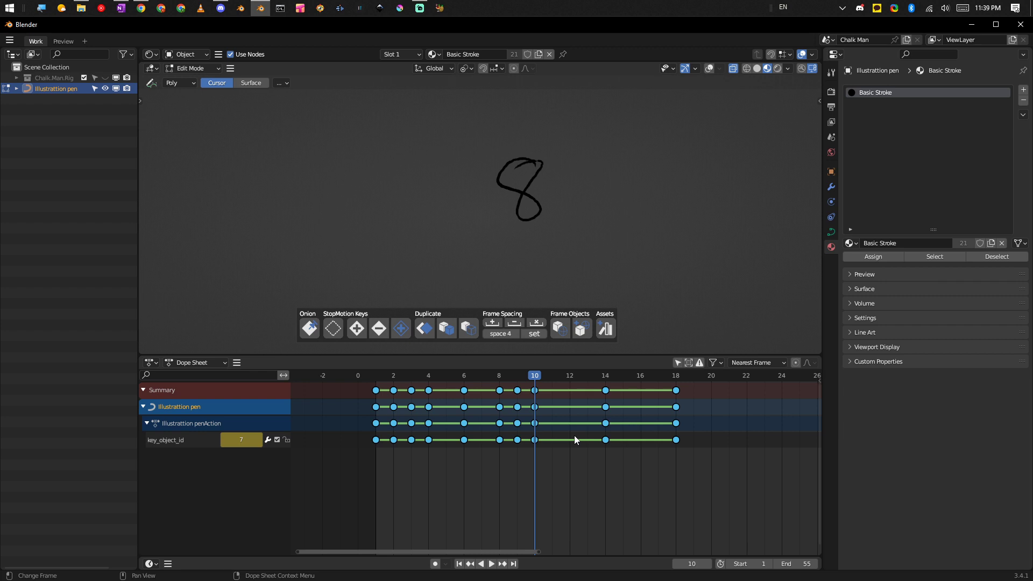
{"action": "left_click", "coordinate": [563, 490], "text": "ctrl"}
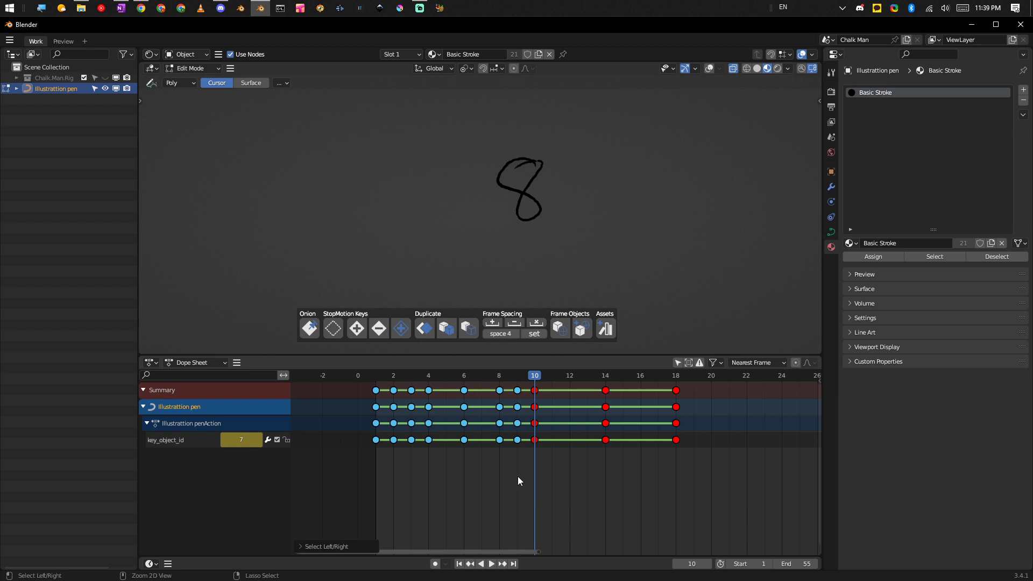
{"action": "left_click", "coordinate": [481, 487], "text": "ctrl"}
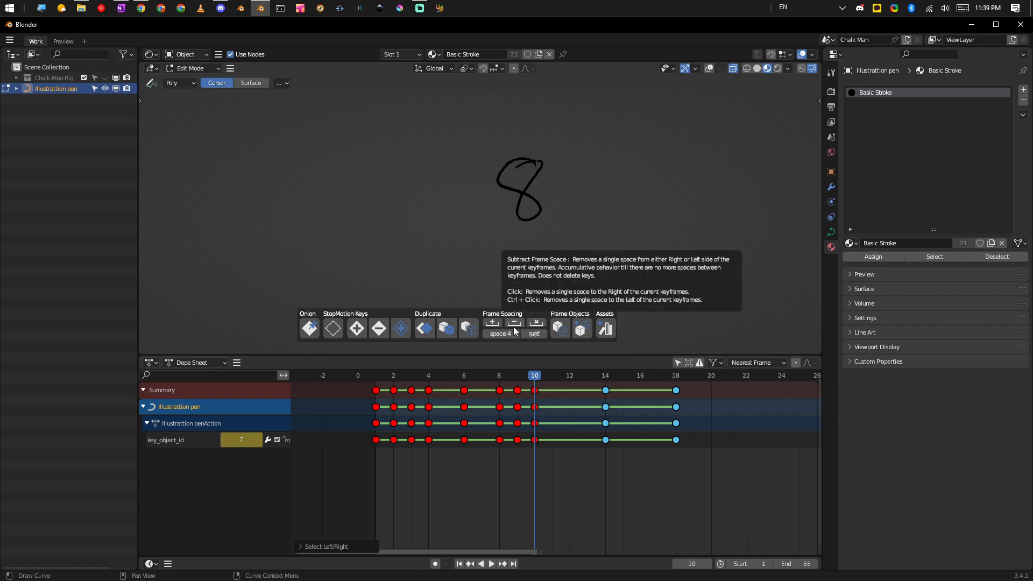
Box-select the Summary row keys, collapse the Summary channel, and deselect all keys.
{"action": "mouse_move", "coordinate": [726, 388]}
{"action": "left_mouse_down"}
{"action": "mouse_move", "coordinate": [359, 393]}
{"action": "mouse_move", "coordinate": [367, 427]}
{"action": "left_mouse_up"}
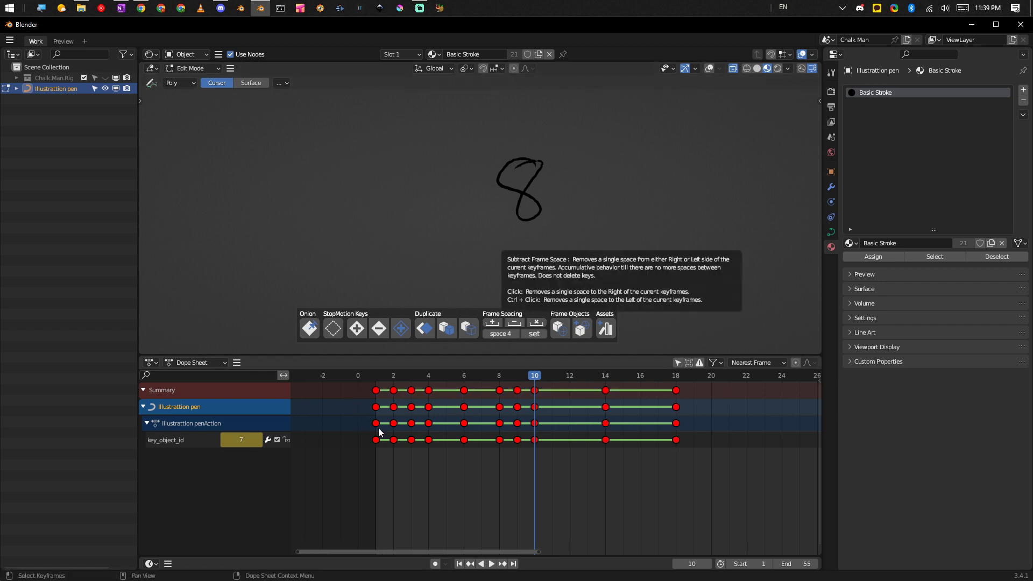
{"action": "left_click", "coordinate": [144, 390]}
{"action": "left_click", "coordinate": [424, 411]}
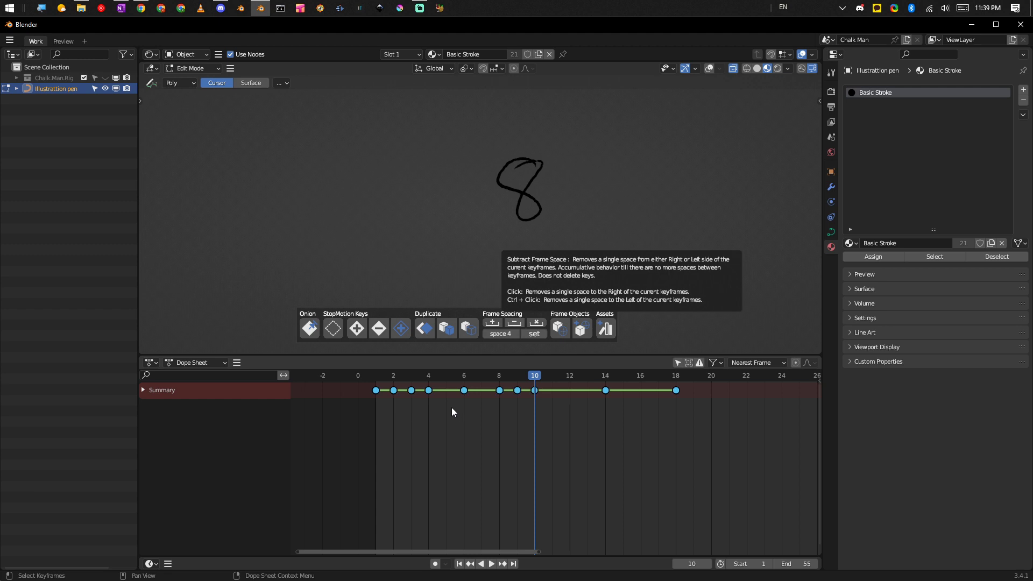
Select every Summary key and remove the spacing so keys fill frames 1–10.
{"action": "left_click_drag", "start_coordinate": [718, 389], "coordinate": [355, 393]}
{"action": "left_click", "coordinate": [515, 322]}
{"action": "left_click", "coordinate": [567, 428]}
Step back and forth through the number keys, settling on the 2 drawing.
{"action": "key", "text": "Left"}
{"action": "key", "text": "Left"}
{"action": "key", "text": "Left"}
{"action": "key", "text": "Right"}
{"action": "key", "text": "Right"}
{"action": "key", "text": "Right"}
{"action": "key", "text": "Left"}
{"action": "key", "text": "Left"}
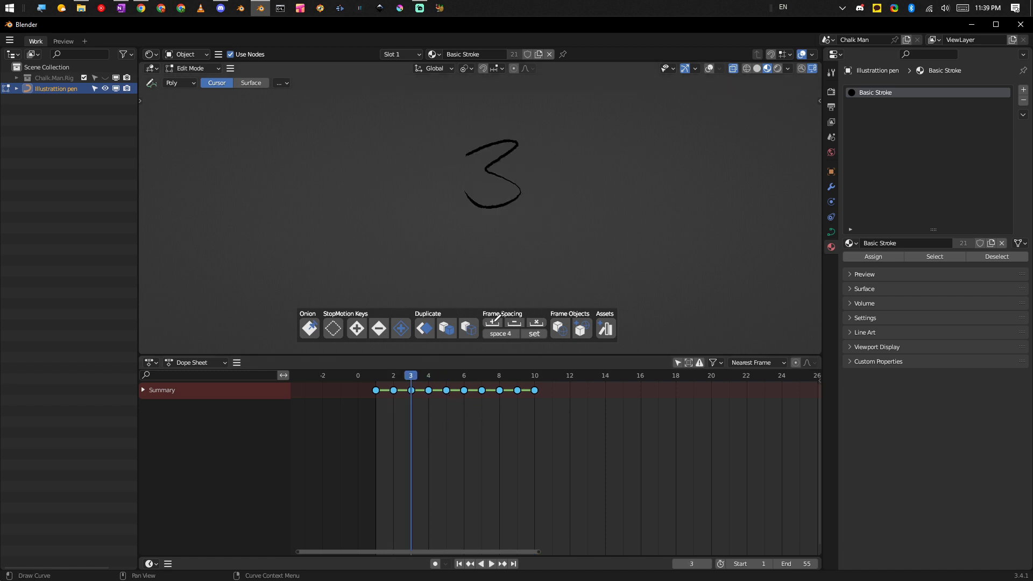
{"action": "key", "text": "Left"}
{"action": "key", "text": "Left"}
{"action": "key", "text": "Left"}
{"action": "key", "text": "Right"}
{"action": "key", "text": "Right"}
{"action": "key", "text": "Left"}
{"action": "key", "text": "Right"}
{"action": "key", "text": "Left"}
{"action": "key", "text": "Right"}
{"action": "key", "text": "Right"}
Insert a one-frame gap after the 2 key and check the shifted keys.
{"action": "key", "text": "Left"}
{"action": "key", "text": "Left"}
{"action": "key", "text": "Right"}
{"action": "left_click", "coordinate": [493, 321]}
{"action": "key", "text": "Right"}
{"action": "key", "text": "Right"}
{"action": "key", "text": "Right"}
{"action": "key", "text": "Left"}
{"action": "key", "text": "Down"}
{"action": "key", "text": "Down"}
{"action": "key", "text": "Up"}
{"action": "key", "text": "Down"}
{"action": "key", "text": "Down"}
Add two rounds of spacing after the first key, reviewing the gaps between keys.
{"action": "left_click", "coordinate": [493, 322]}
{"action": "left_click", "coordinate": [493, 322]}
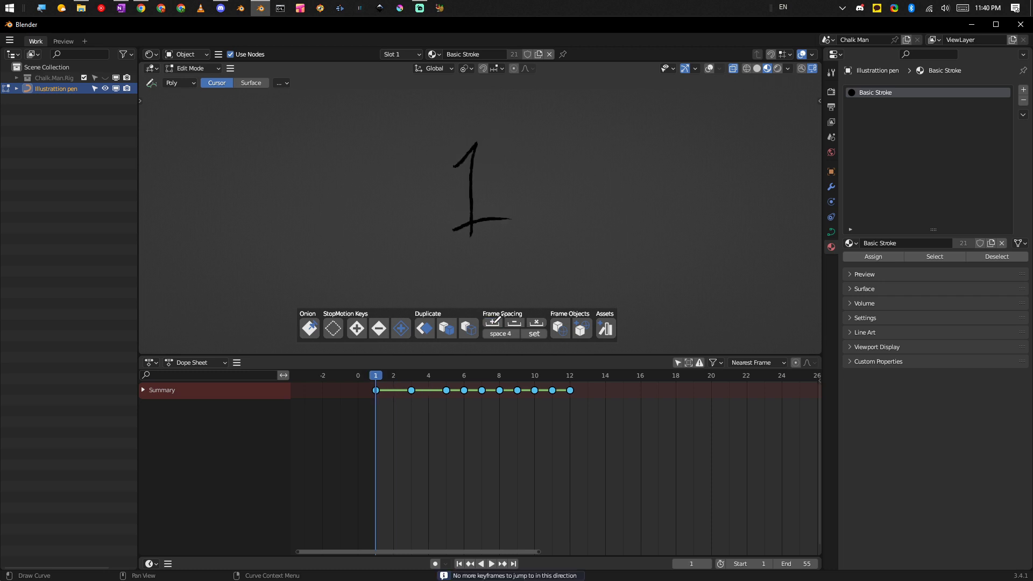
{"action": "key", "text": "Up"}
{"action": "key", "text": "Up"}
{"action": "key", "text": "Up"}
{"action": "key", "text": "Down"}
{"action": "key", "text": "Down"}
{"action": "key", "text": "Up"}
{"action": "left_click", "coordinate": [493, 321]}
{"action": "key", "text": "Down"}
{"action": "key", "text": "Down"}
{"action": "key", "text": "Up"}
{"action": "key", "text": "Up"}
{"action": "key", "text": "Up"}
Push the keys after frame 13 later and move the last key to frame 21.
{"action": "key", "text": "Up"}
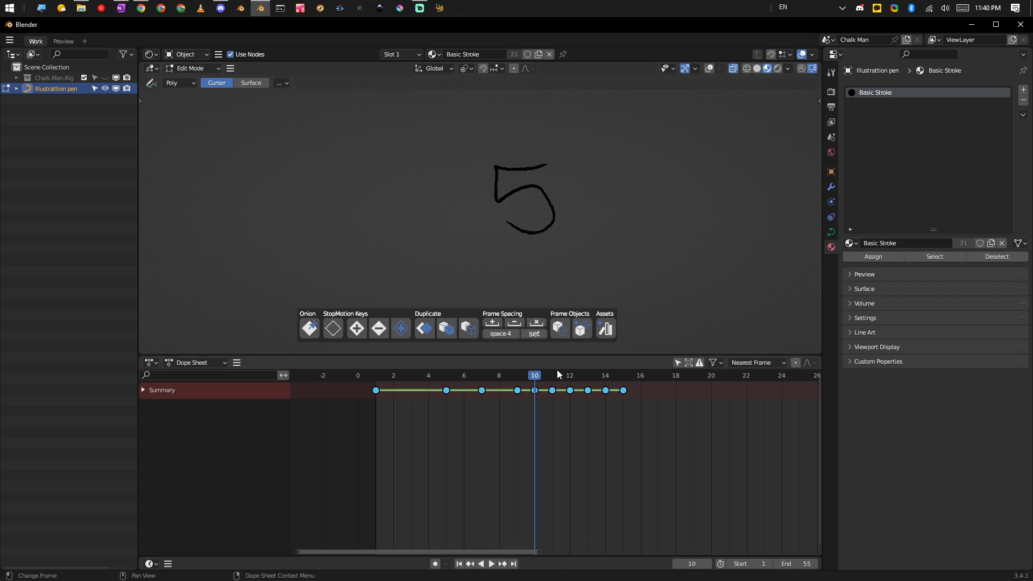
{"action": "key", "text": "Down"}
{"action": "key", "text": "Up"}
{"action": "key", "text": "Up"}
{"action": "key", "text": "Up"}
{"action": "key", "text": "Up"}
{"action": "left_click", "coordinate": [495, 323]}
{"action": "left_click", "coordinate": [495, 323]}
{"action": "left_click", "coordinate": [495, 322]}
{"action": "key", "text": "Up"}
{"action": "key", "text": "Down"}
{"action": "key", "text": "Up"}
{"action": "key", "text": "Up"}
{"action": "key", "text": "Down"}
{"action": "key", "text": "Up"}
{"action": "key", "text": "Down"}
{"action": "left_click", "coordinate": [491, 324]}
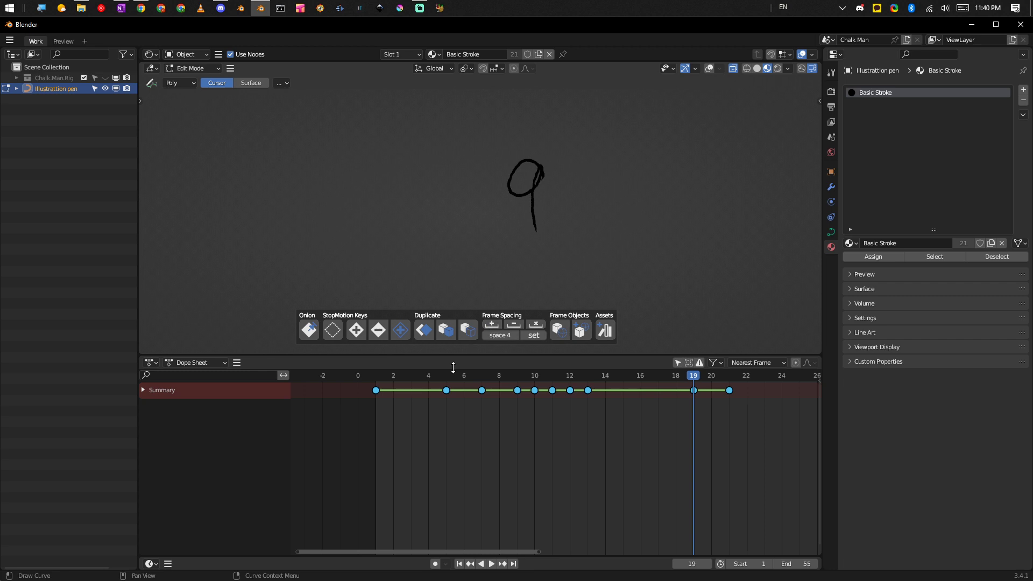
{"action": "left_click_drag", "start_coordinate": [711, 389], "coordinate": [543, 392]}
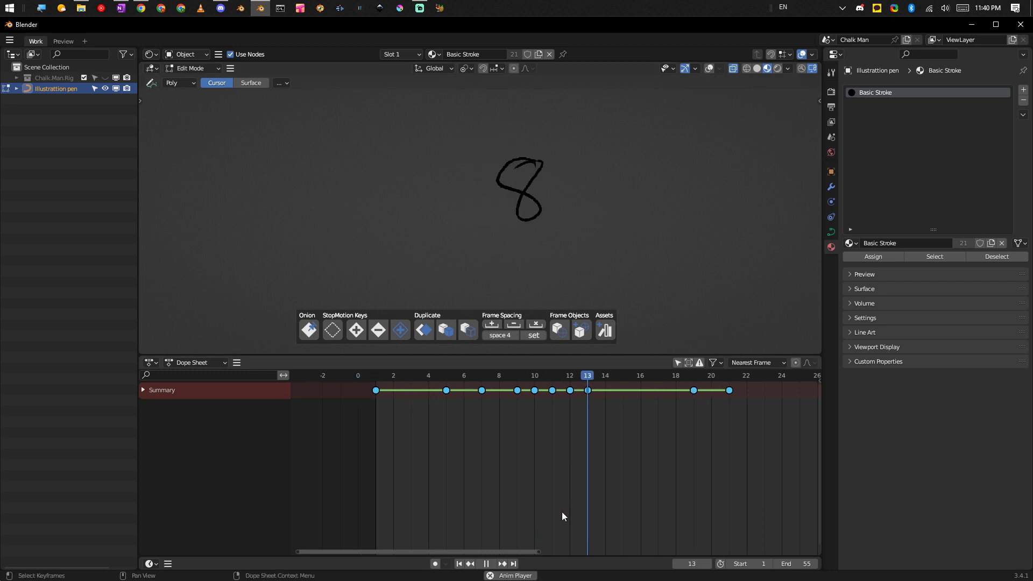
Select all keyframes and bring the current frame back to frame 2.
{"action": "mouse_move", "coordinate": [696, 380]}
{"action": "left_mouse_down"}
{"action": "mouse_move", "coordinate": [624, 388]}
{"action": "mouse_move", "coordinate": [575, 427]}
{"action": "mouse_move", "coordinate": [760, 386]}
{"action": "left_mouse_up"}
{"action": "left_click", "coordinate": [760, 387]}
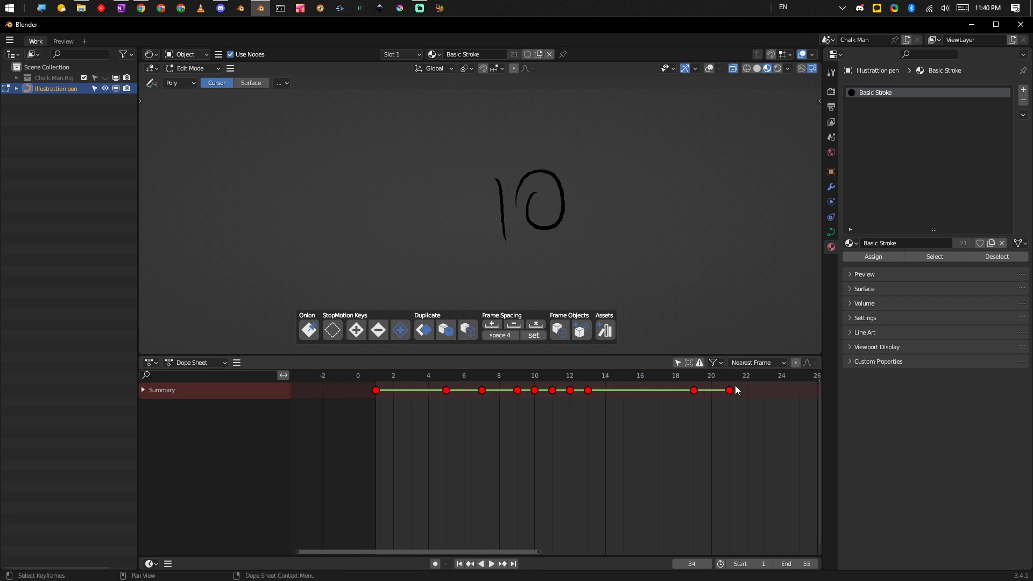
{"action": "left_click", "coordinate": [322, 375]}
{"action": "key", "text": "Escape"}
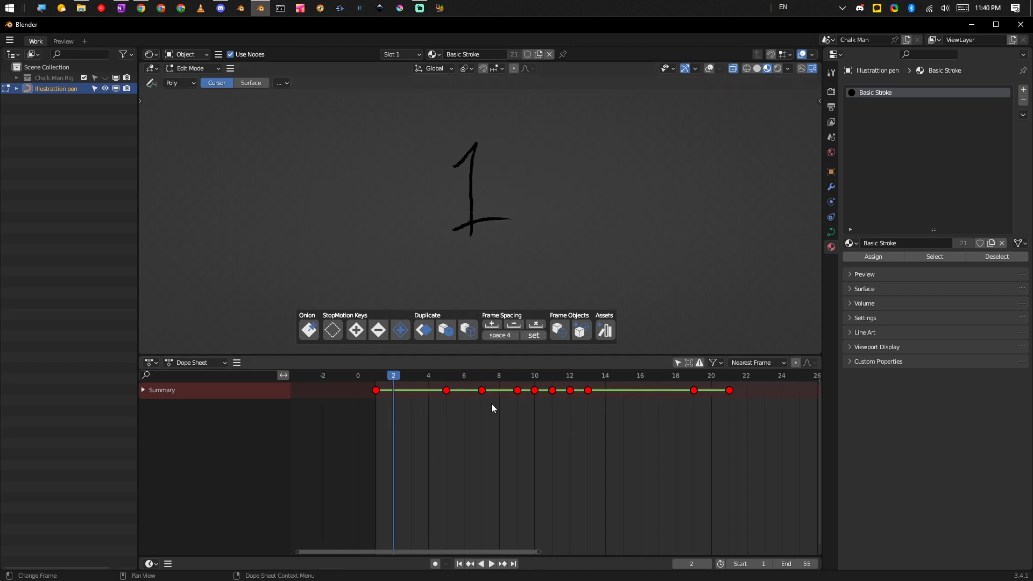
Pull the later keys earlier, replay, then pack the keys onto frames 1–10.
{"action": "left_click", "coordinate": [515, 324]}
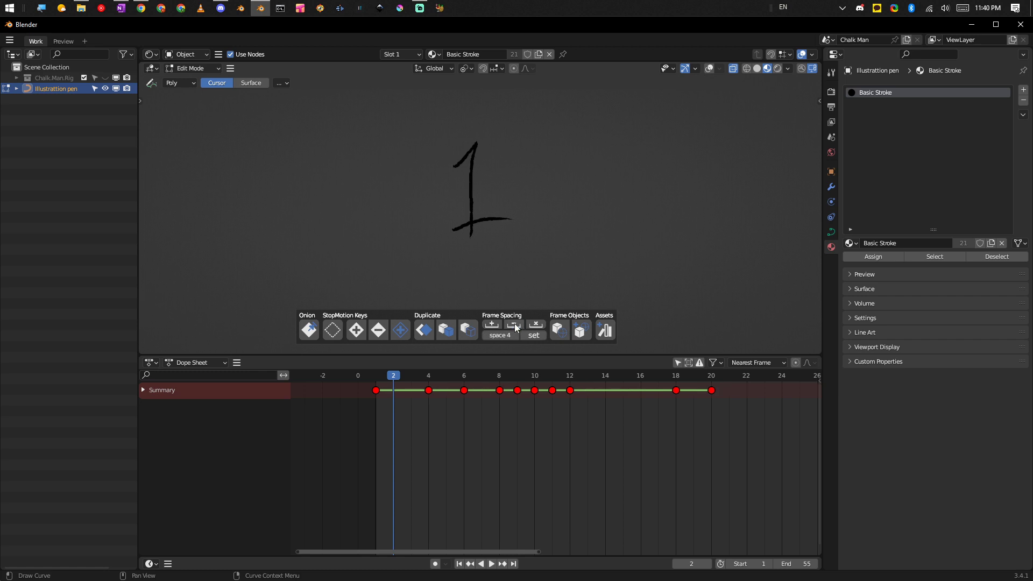
{"action": "left_click", "coordinate": [519, 326]}
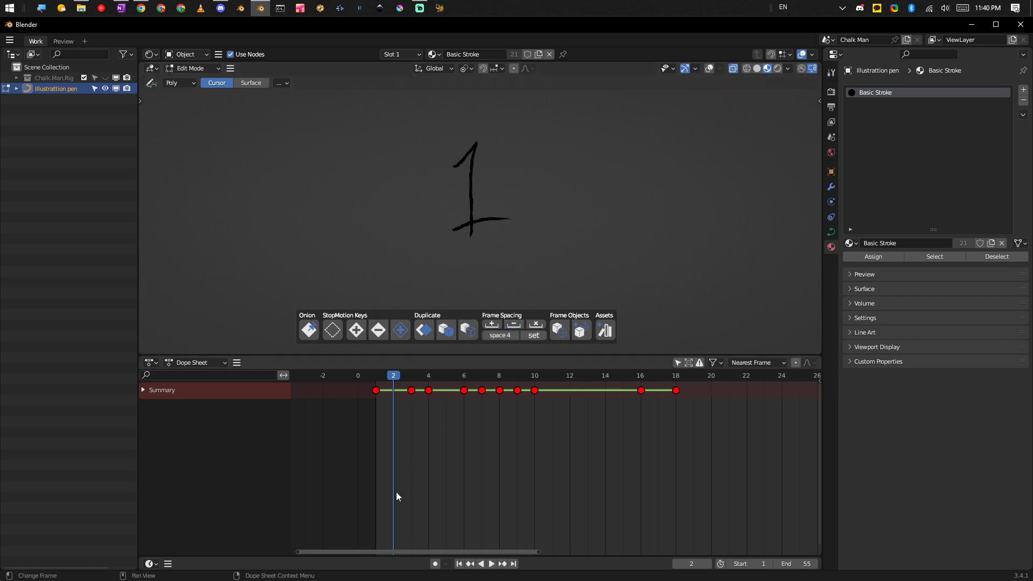
{"action": "left_click", "coordinate": [517, 324]}
{"action": "left_click", "coordinate": [517, 325]}
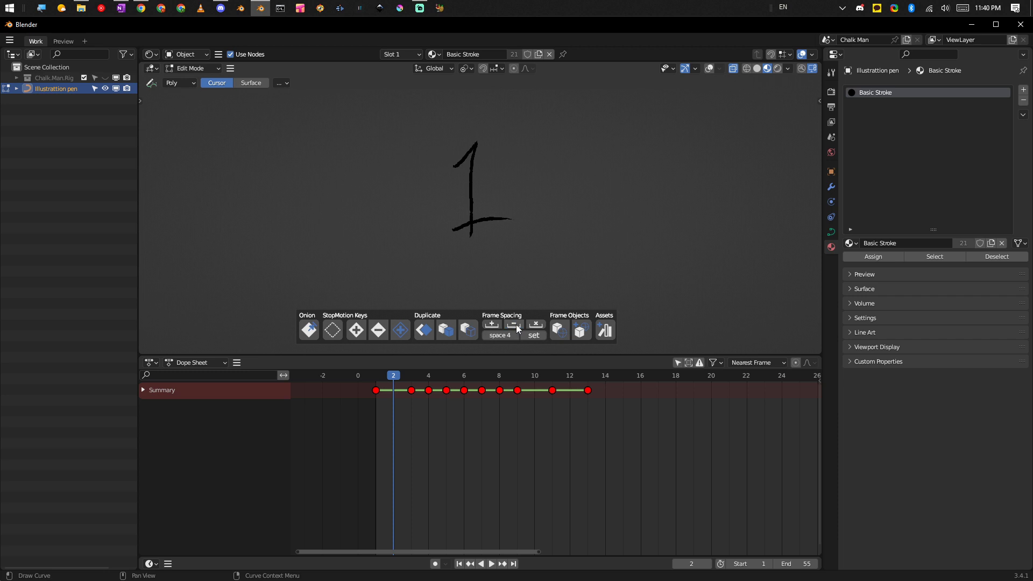
{"action": "left_click", "coordinate": [514, 325]}
{"action": "key", "text": "space"}
{"action": "key", "text": "Escape"}
{"action": "left_click_drag", "start_coordinate": [538, 379], "coordinate": [367, 405]}
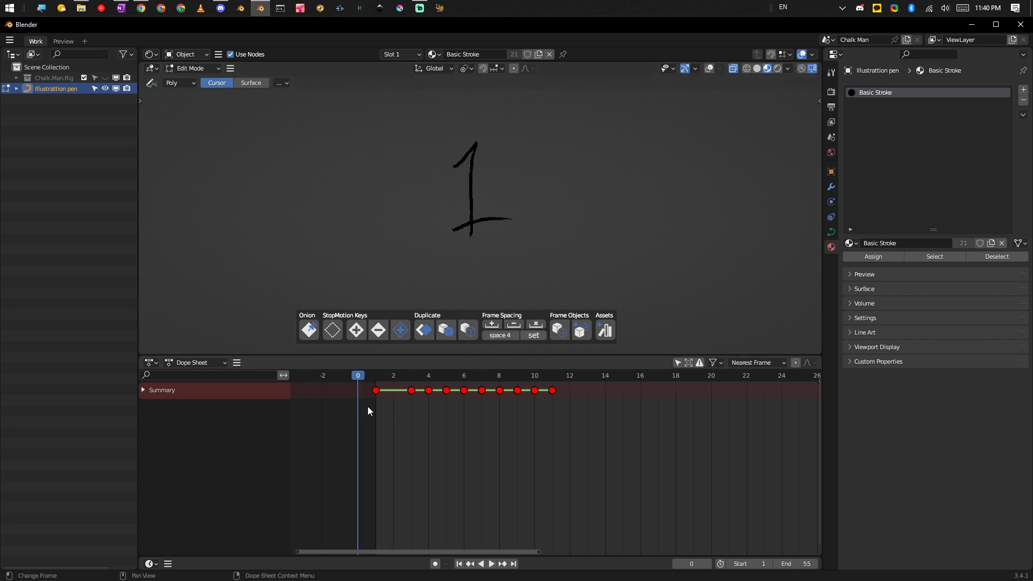
{"action": "left_click", "coordinate": [512, 326]}
Respace all keys every 4 frames and play, stopping at frame 13.
{"action": "left_click_drag", "start_coordinate": [387, 377], "coordinate": [428, 380]}
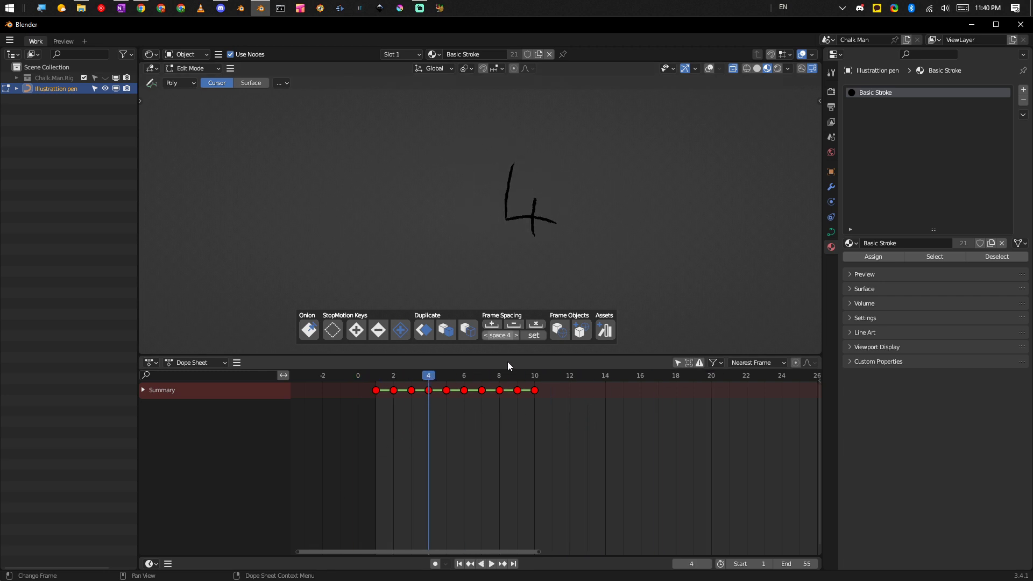
{"action": "left_click", "coordinate": [533, 334]}
{"action": "key", "text": "space"}
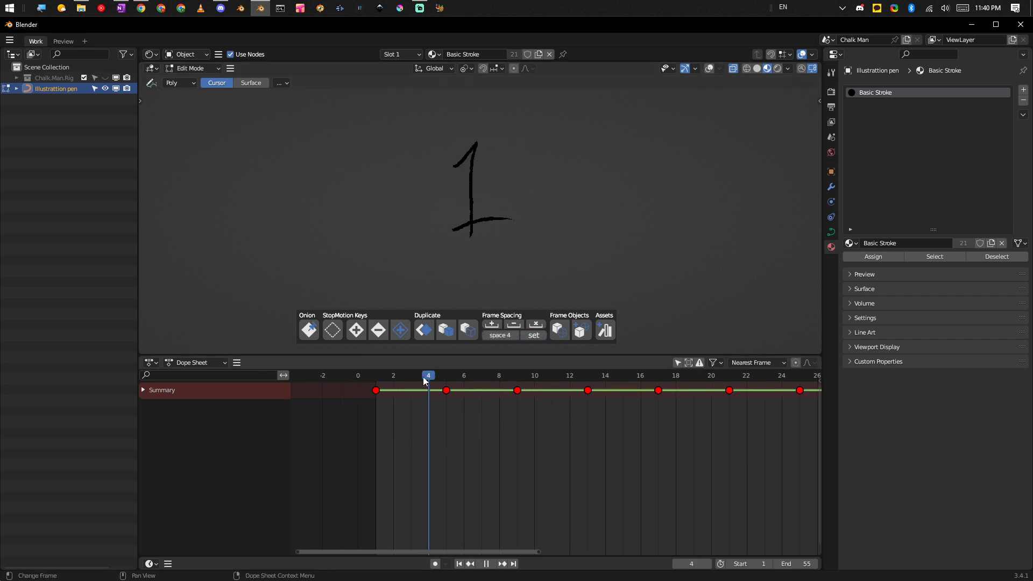
{"action": "left_click", "coordinate": [604, 401]}
{"action": "left_click", "coordinate": [583, 381]}
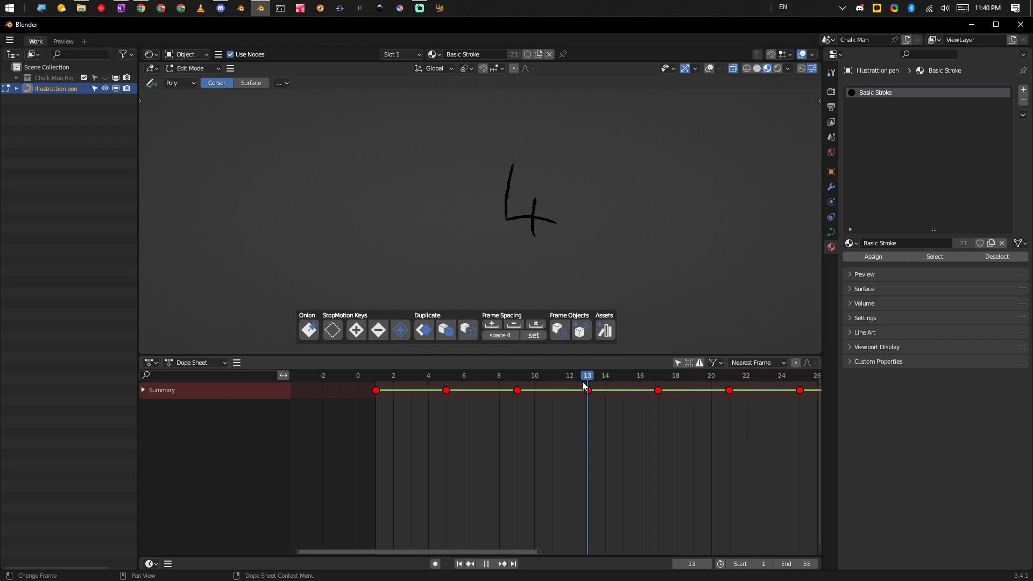
{"action": "key", "text": "space"}
Tighten the spacing of the keys after frame 13 four times.
{"action": "left_click", "coordinate": [515, 324]}
{"action": "left_click", "coordinate": [516, 324]}
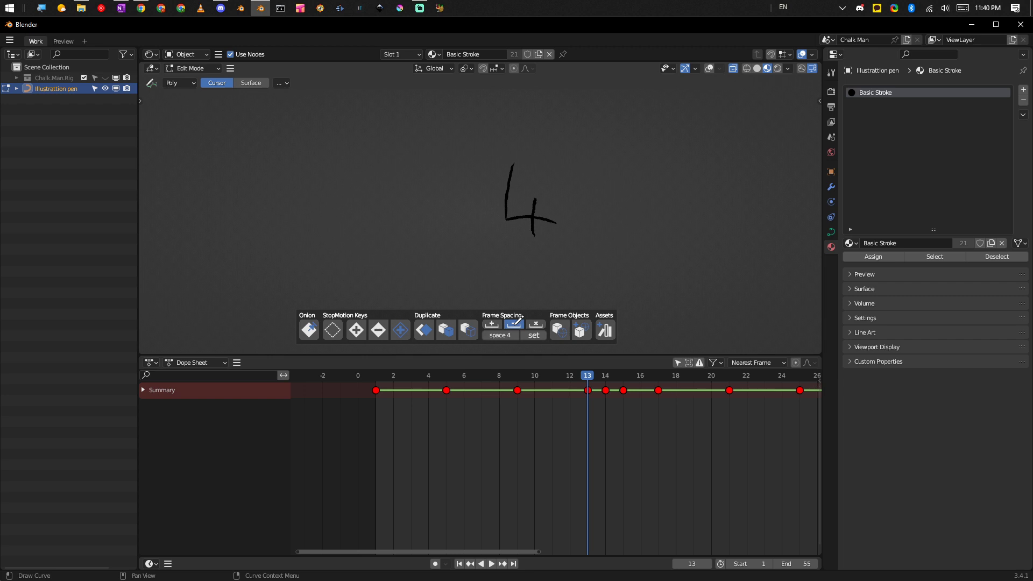
{"action": "left_click", "coordinate": [515, 324]}
{"action": "left_click", "coordinate": [520, 323]}
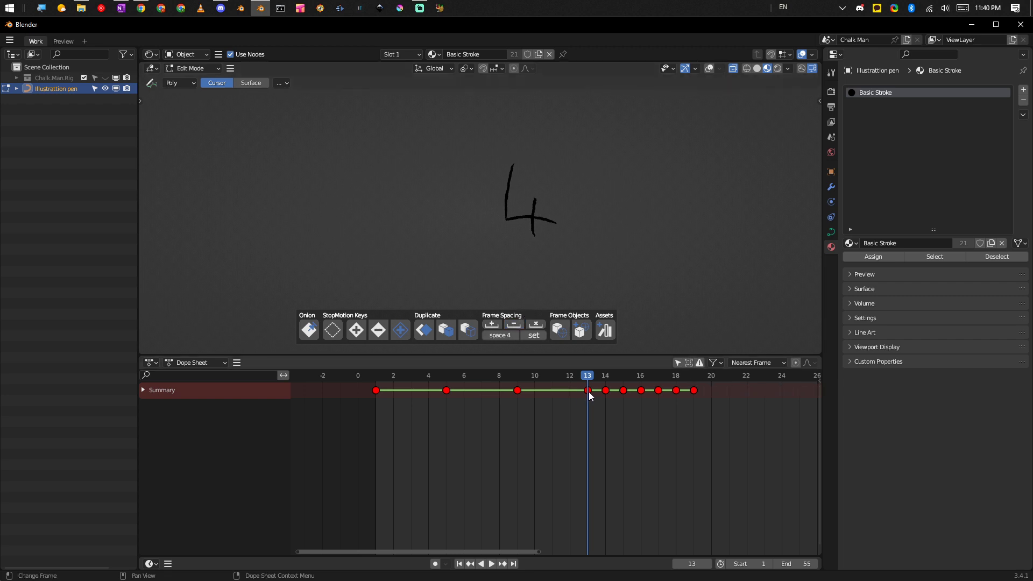
Close the gaps after frames 2 and 1 so keys sit on frames 1–10.
{"action": "mouse_move", "coordinate": [589, 379]}
{"action": "left_mouse_down"}
{"action": "mouse_move", "coordinate": [377, 417]}
{"action": "mouse_move", "coordinate": [393, 393]}
{"action": "left_mouse_up"}
{"action": "left_click", "coordinate": [514, 325]}
{"action": "left_click", "coordinate": [514, 324]}
{"action": "left_click", "coordinate": [514, 324]}
{"action": "left_click", "coordinate": [516, 324]}
{"action": "left_click", "coordinate": [515, 324]}
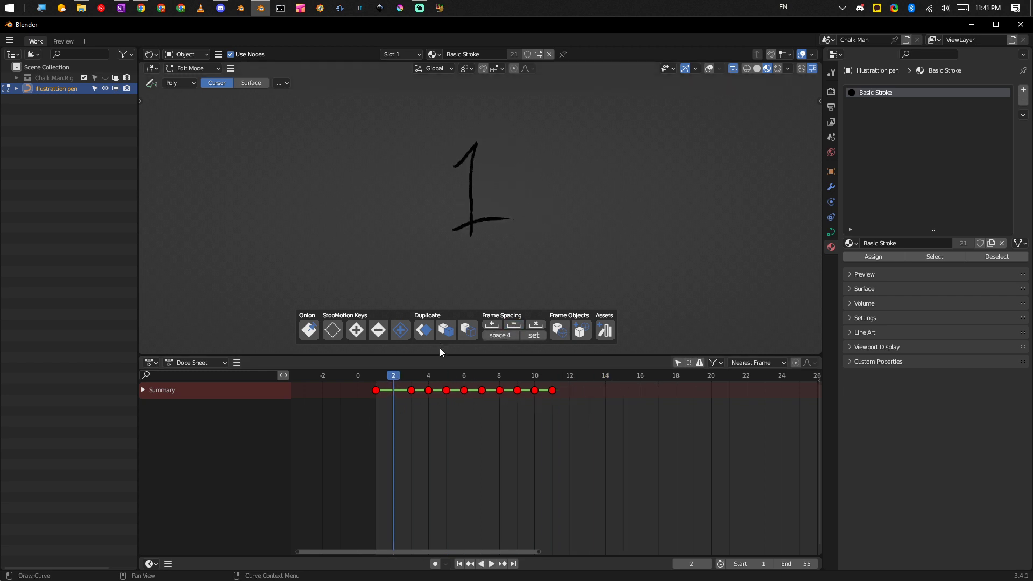
{"action": "left_click", "coordinate": [376, 377]}
{"action": "left_click", "coordinate": [514, 325]}
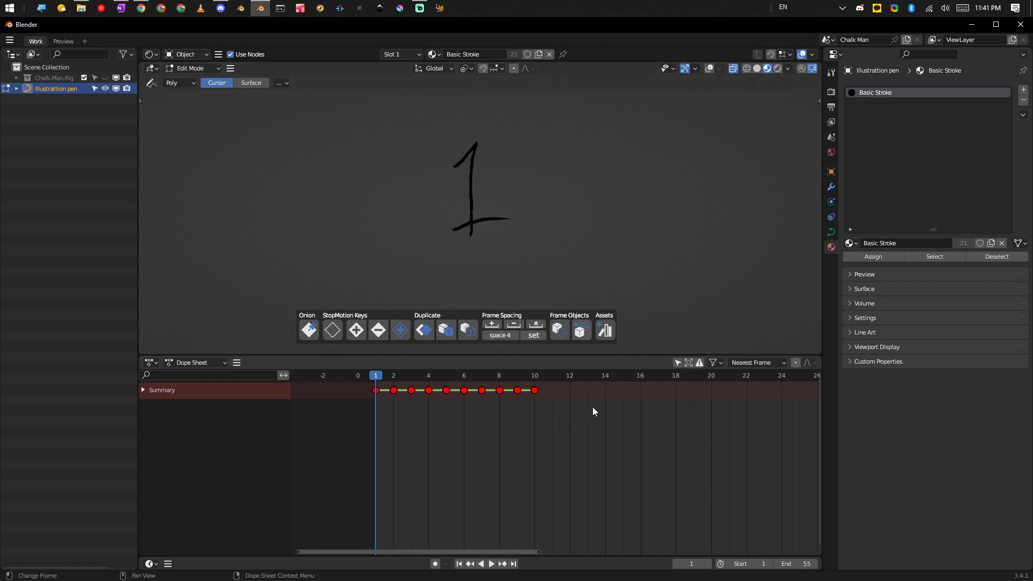
Duplicate the 5 drawing's key at frame 5 so it also holds frame 6.
{"action": "left_click", "coordinate": [465, 399]}
{"action": "left_click_drag", "start_coordinate": [427, 378], "coordinate": [482, 380]}
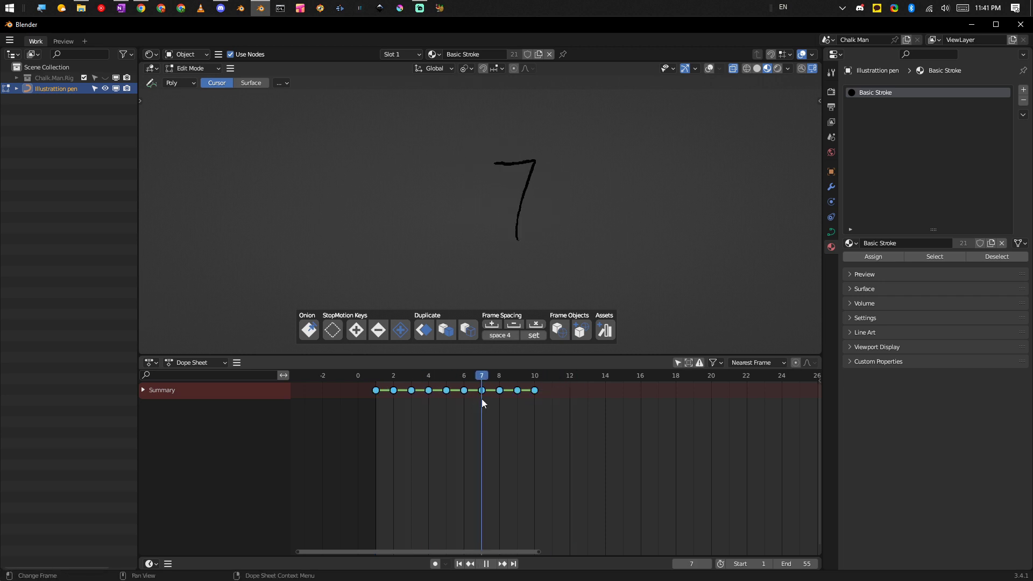
{"action": "key", "text": "ctrl+shift+space"}
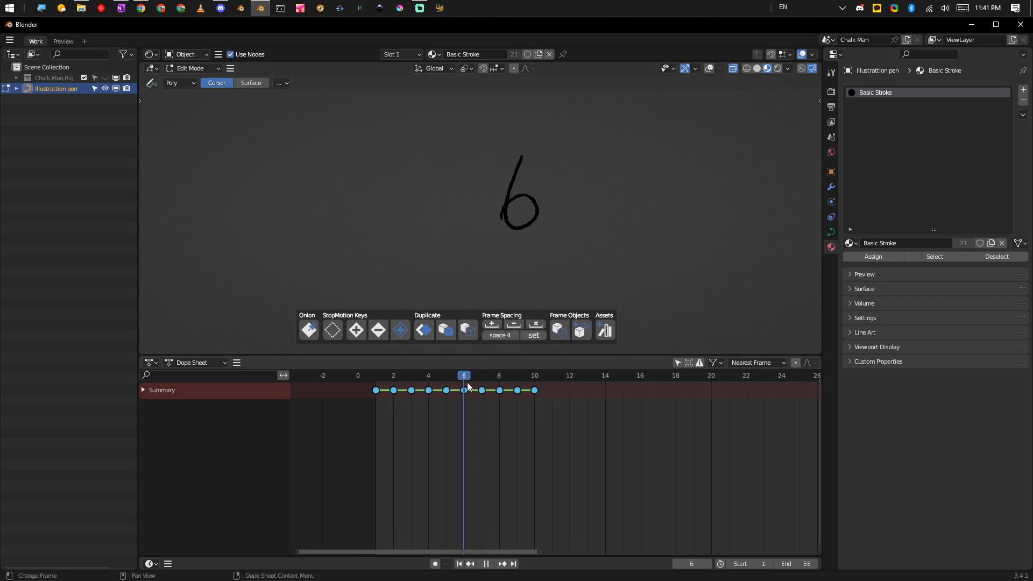
{"action": "key", "text": "space"}
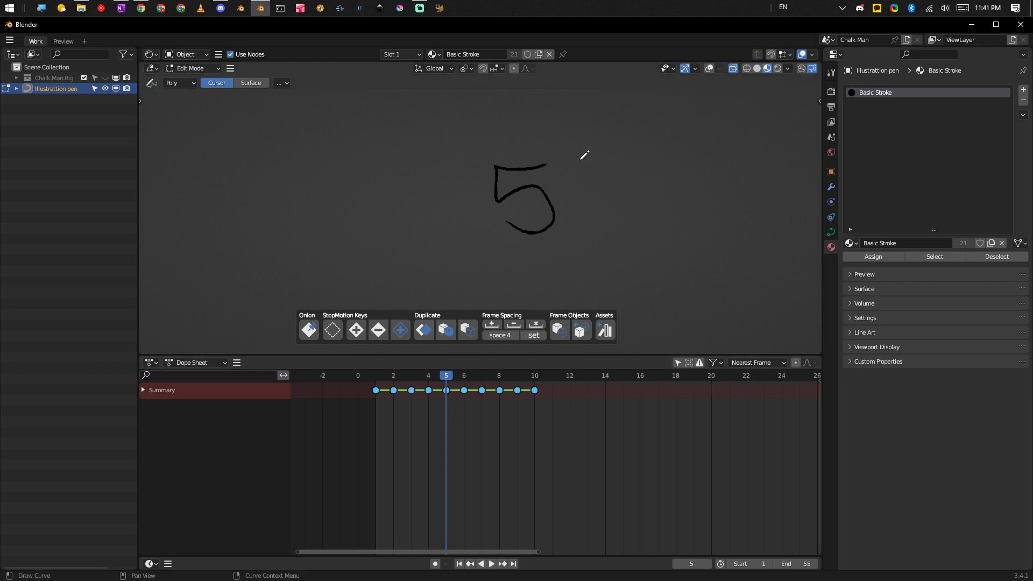
{"action": "left_click", "coordinate": [429, 329]}
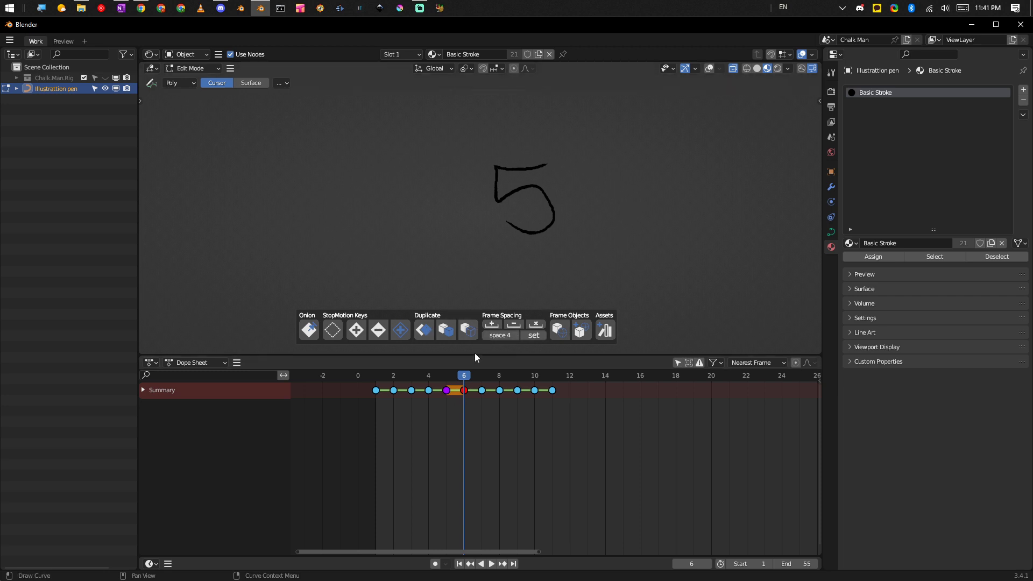
{"action": "left_click_drag", "start_coordinate": [467, 379], "coordinate": [483, 398]}
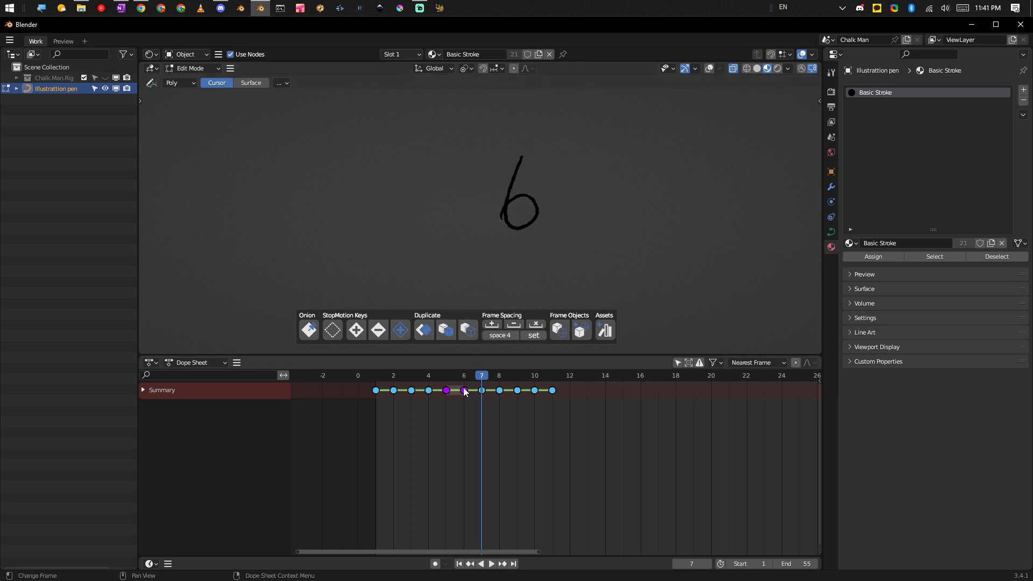
{"action": "left_click", "coordinate": [446, 376]}
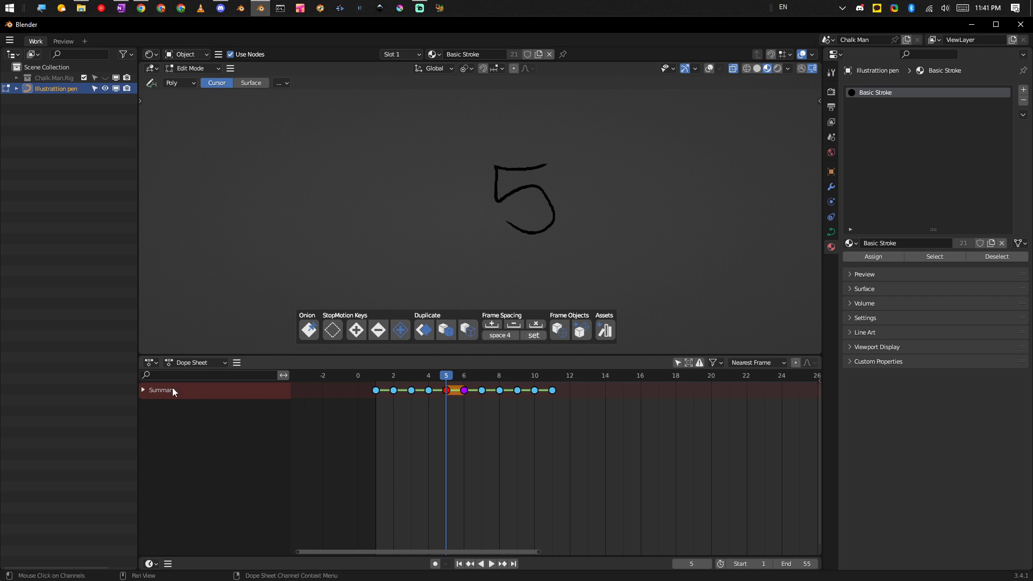
Expand the Summary channel, toggle Show Sliders off and on, then play from frame 6.
{"action": "left_click", "coordinate": [143, 389]}
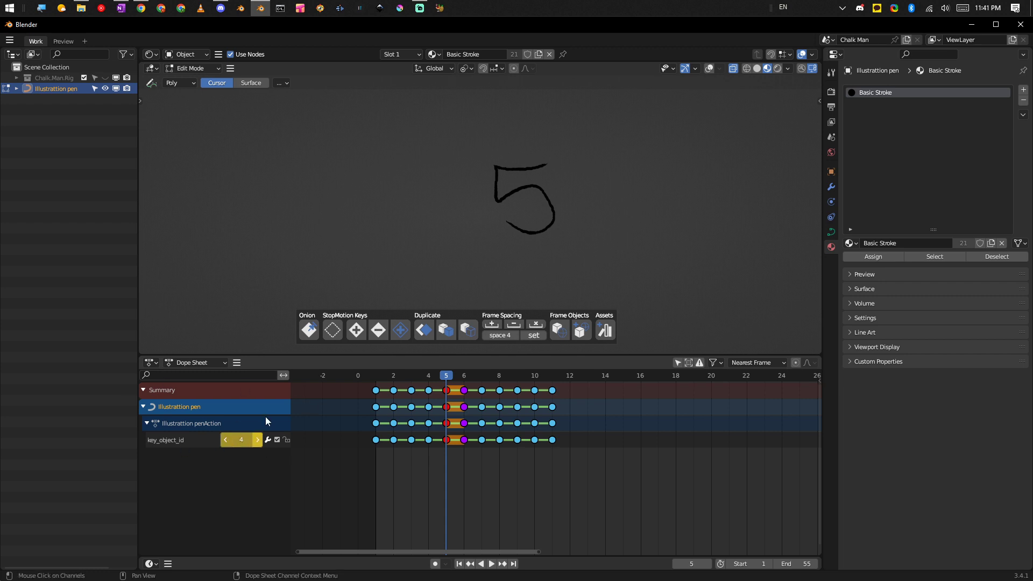
{"action": "left_click", "coordinate": [236, 362]}
{"action": "mouse_move", "coordinate": [255, 375]}
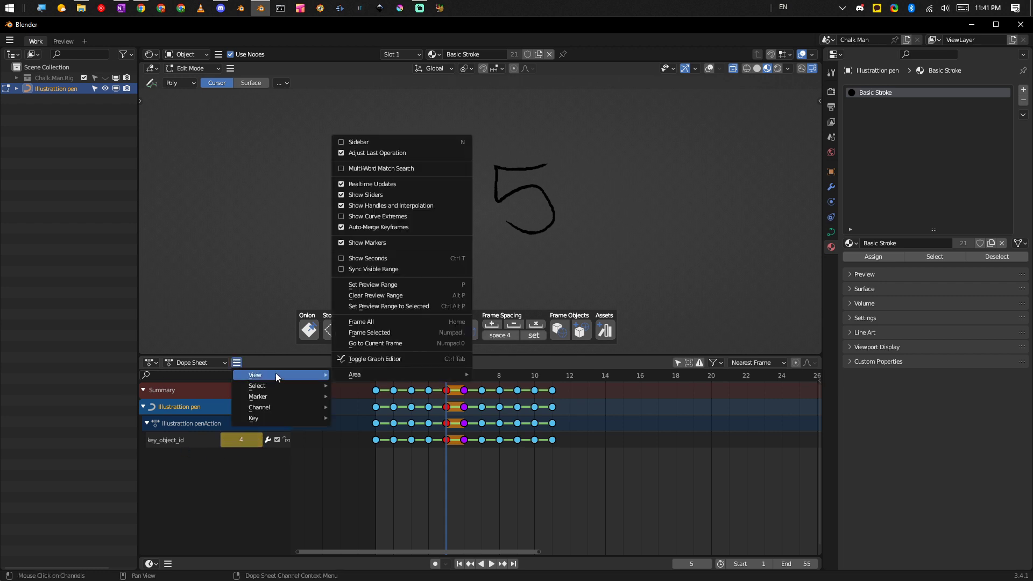
{"action": "left_click", "coordinate": [394, 195]}
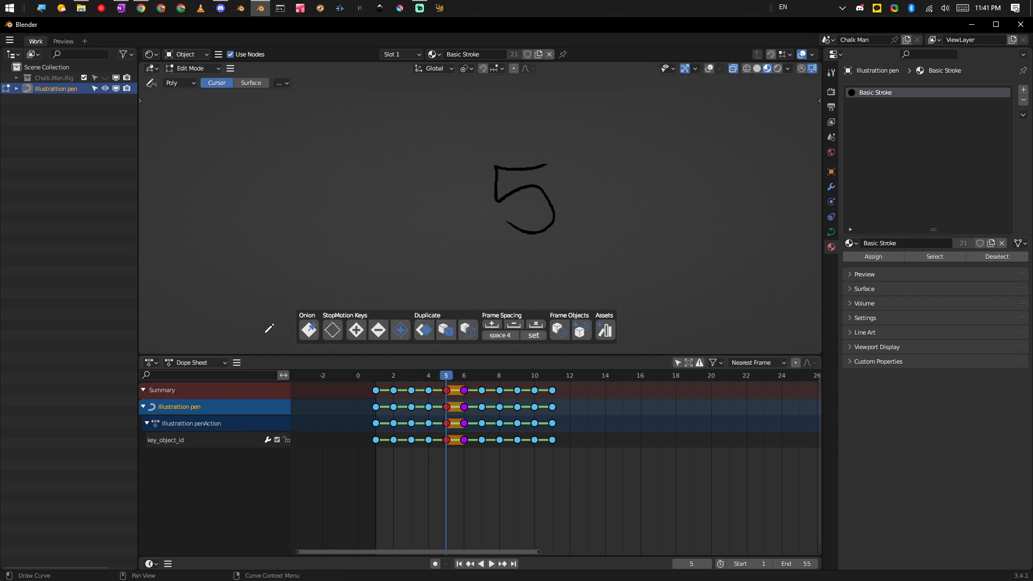
{"action": "left_click", "coordinate": [235, 367]}
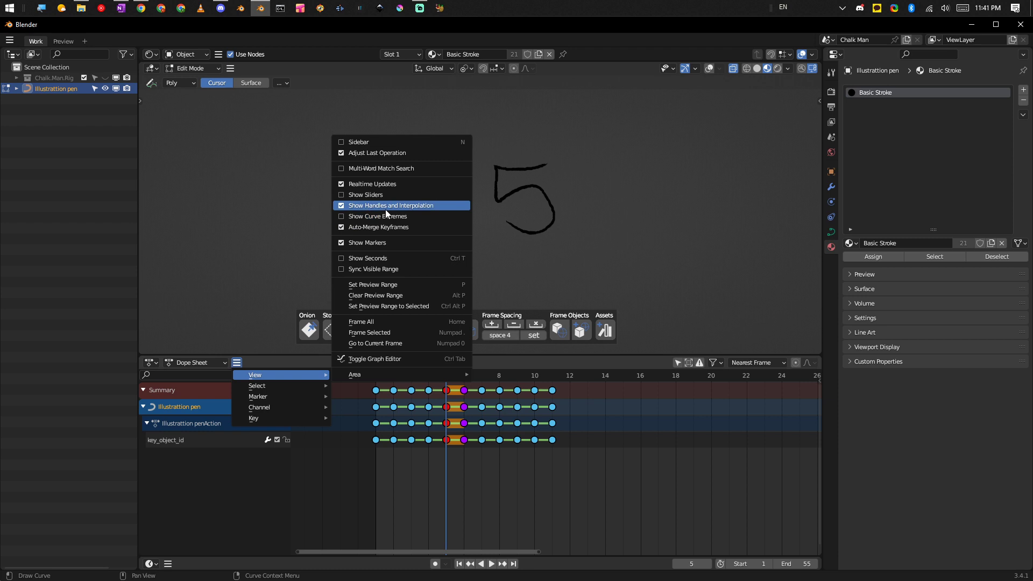
{"action": "left_click", "coordinate": [378, 198]}
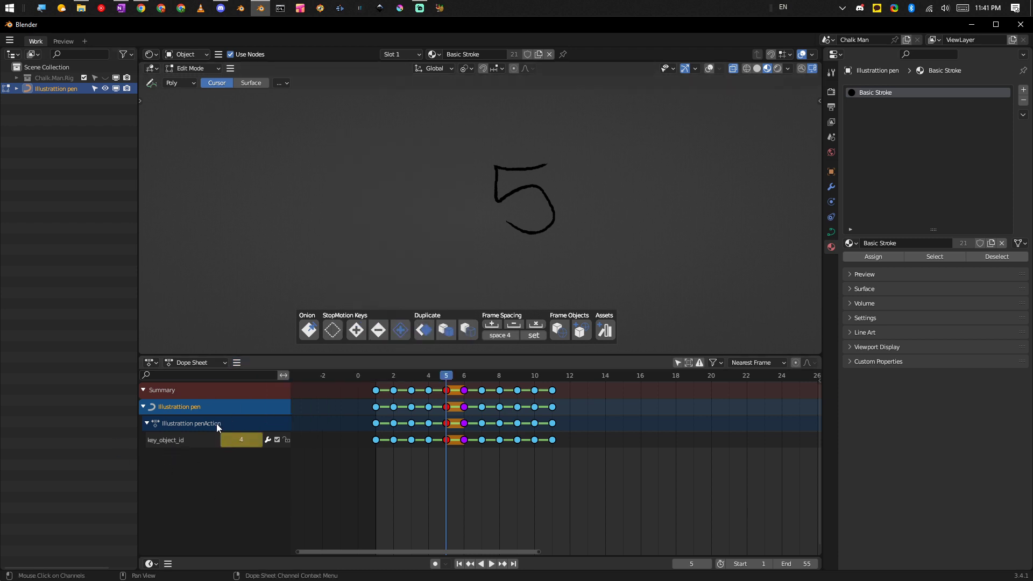
{"action": "left_click", "coordinate": [463, 375]}
{"action": "key", "text": "space"}
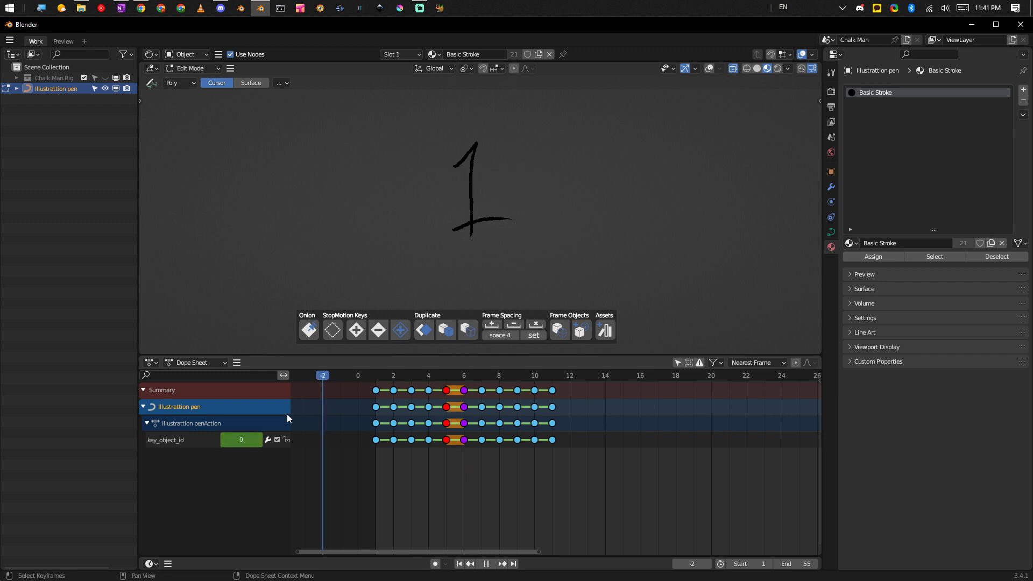
Stop on the 5 drawing, add spacing twice so it holds through frame 13, and replay.
{"action": "key", "text": "space"}
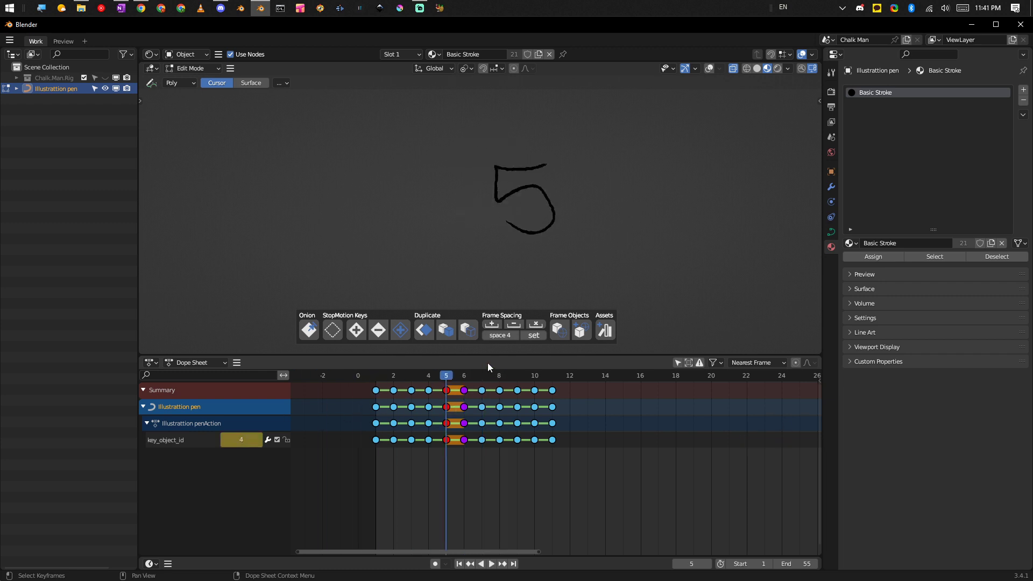
{"action": "left_click", "coordinate": [498, 322]}
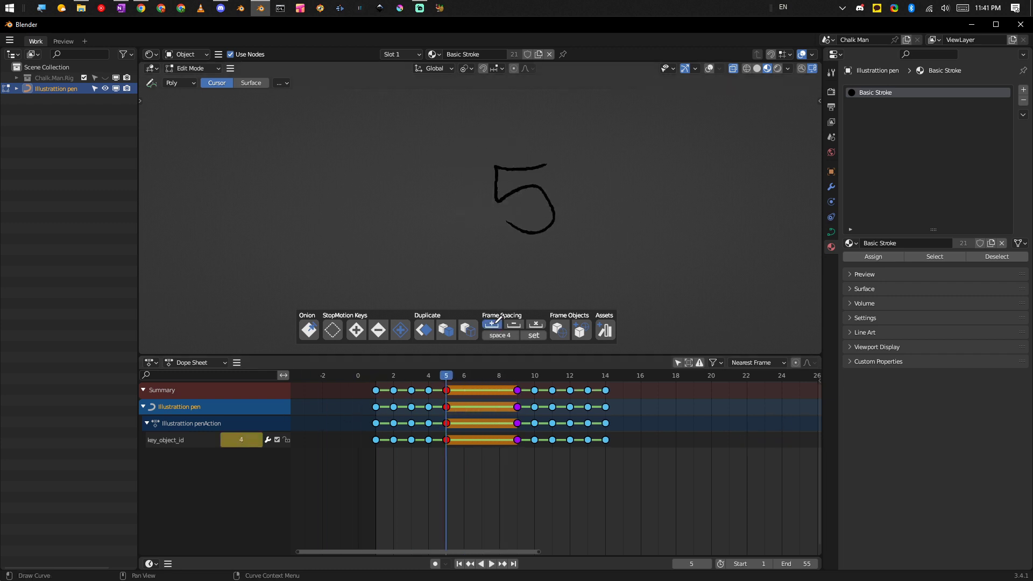
{"action": "left_click", "coordinate": [500, 323]}
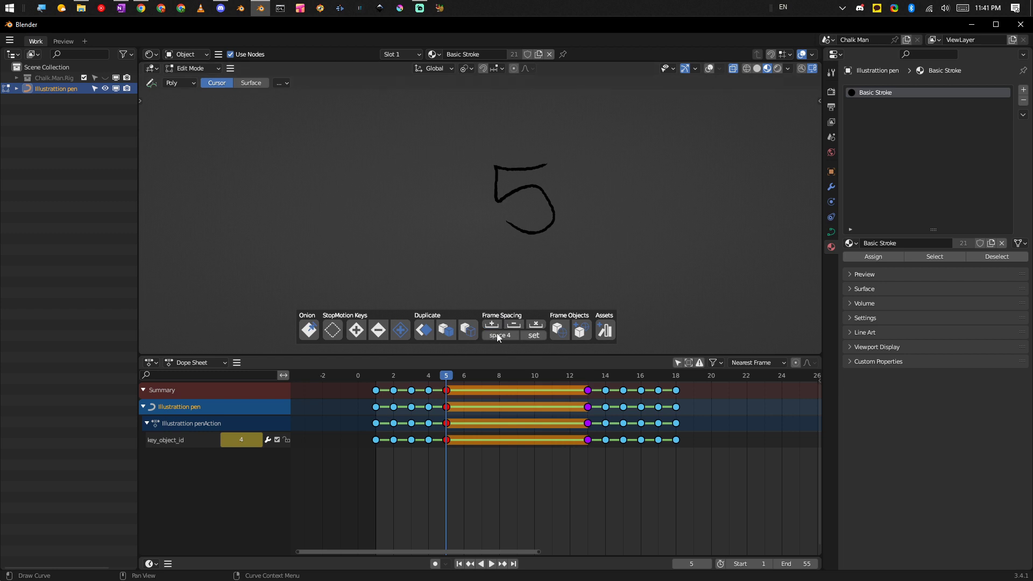
{"action": "left_click", "coordinate": [462, 467]}
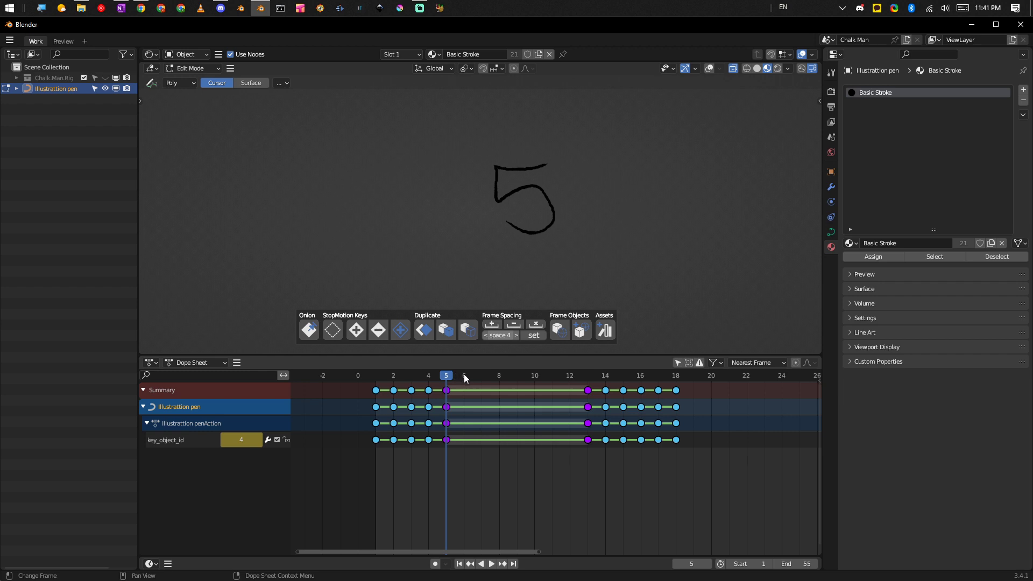
{"action": "mouse_move", "coordinate": [469, 377]}
{"action": "left_mouse_down"}
{"action": "mouse_move", "coordinate": [405, 429]}
{"action": "mouse_move", "coordinate": [508, 425]}
{"action": "mouse_move", "coordinate": [453, 440]}
{"action": "left_mouse_up"}
{"action": "key", "text": "space"}
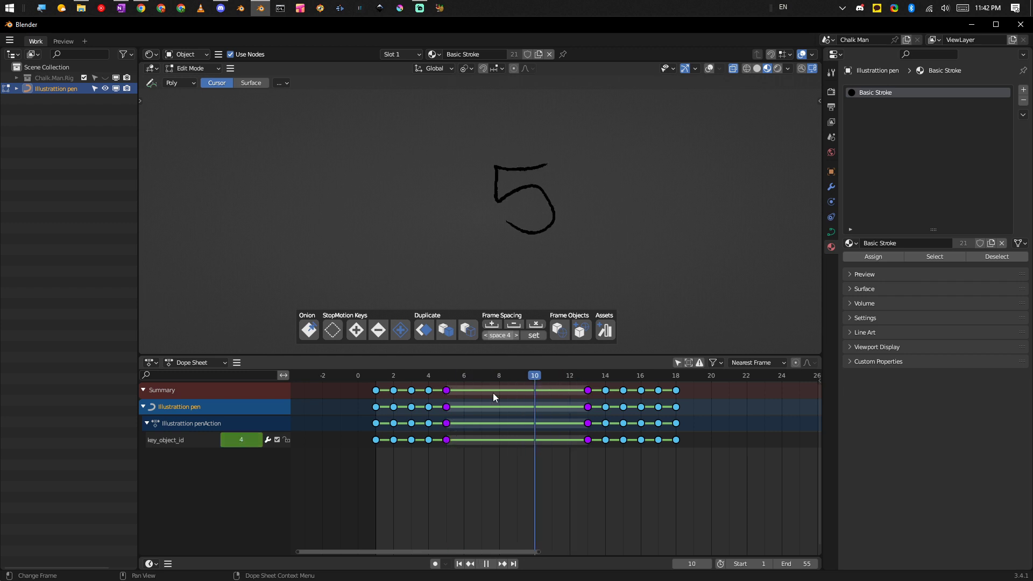
{"action": "mouse_move", "coordinate": [447, 390]}
{"action": "left_mouse_down"}
{"action": "mouse_move", "coordinate": [370, 392]}
{"action": "mouse_move", "coordinate": [434, 377]}
{"action": "left_mouse_up"}
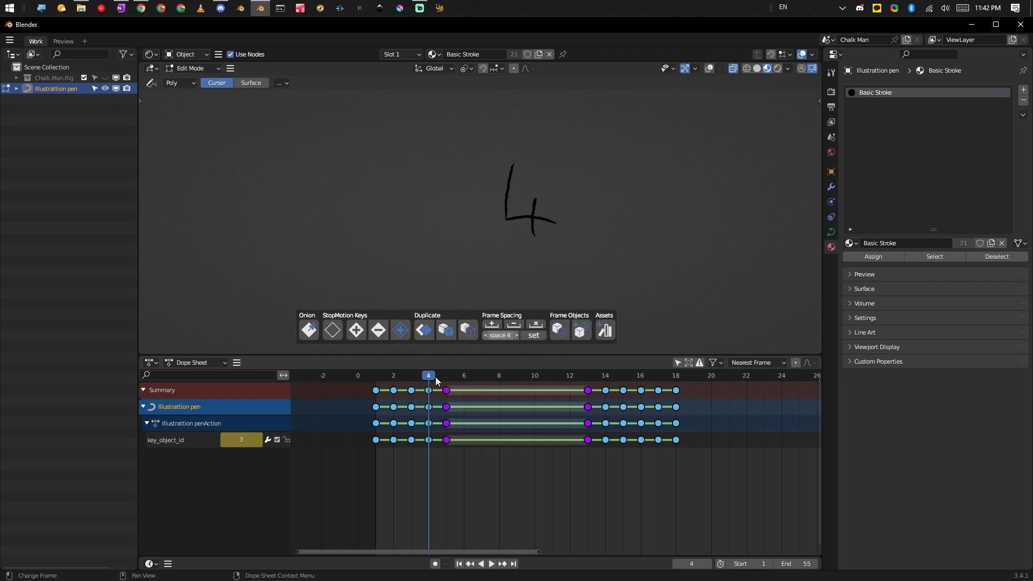
{"action": "left_click_drag", "start_coordinate": [431, 377], "coordinate": [376, 385]}
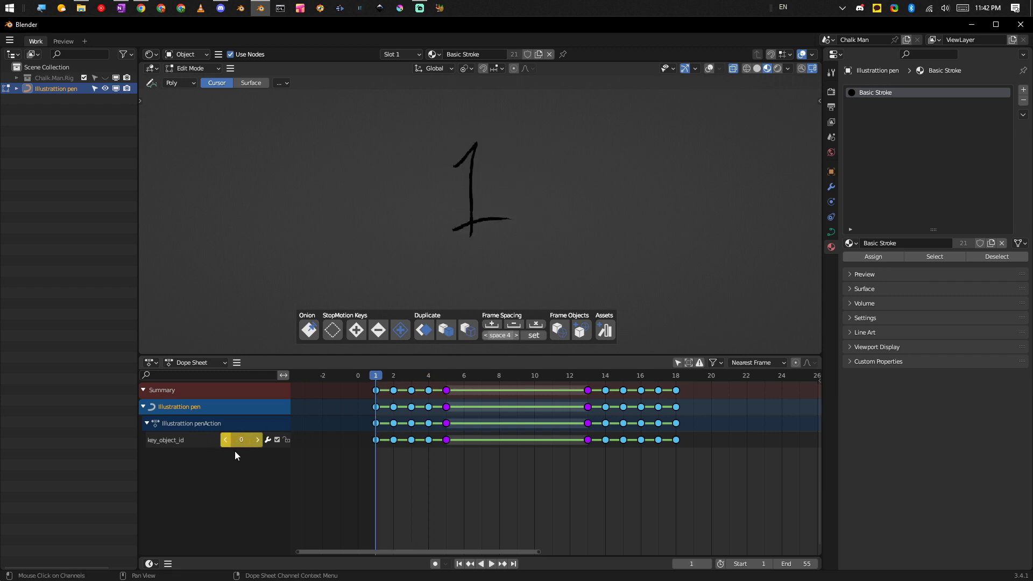
{"action": "key", "text": "space"}
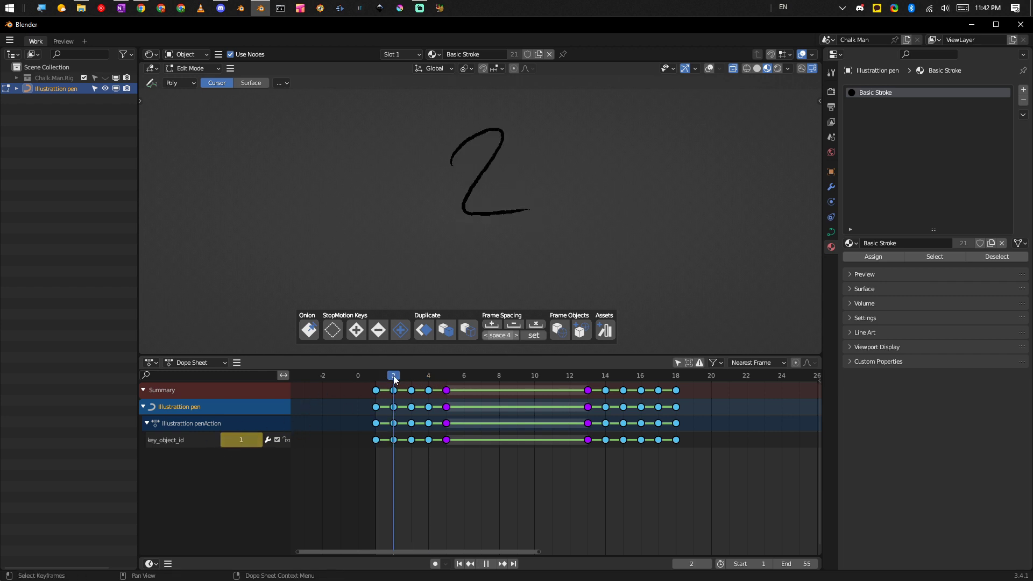
{"action": "left_click_drag", "start_coordinate": [394, 378], "coordinate": [385, 397]}
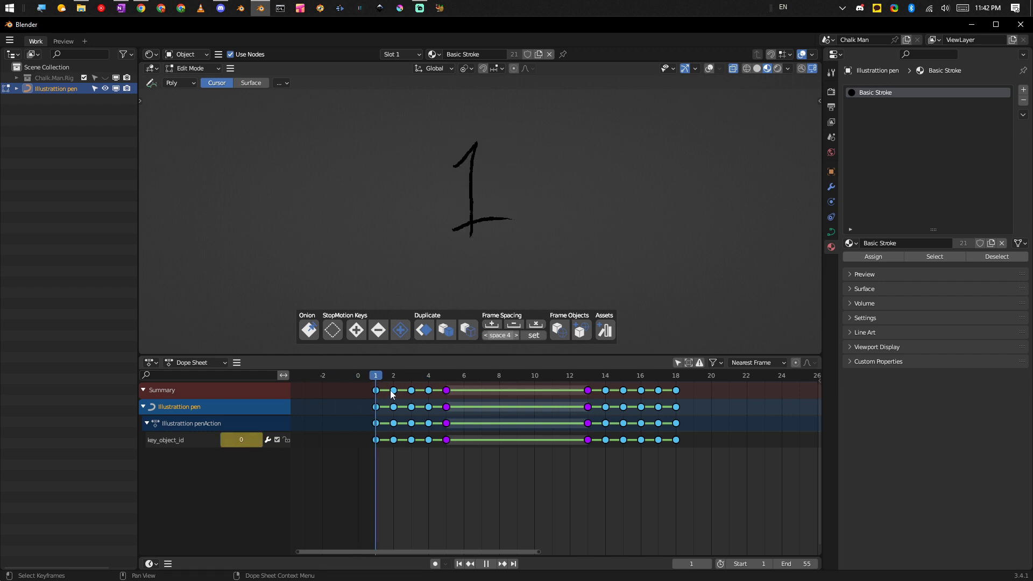
{"action": "key", "text": "space"}
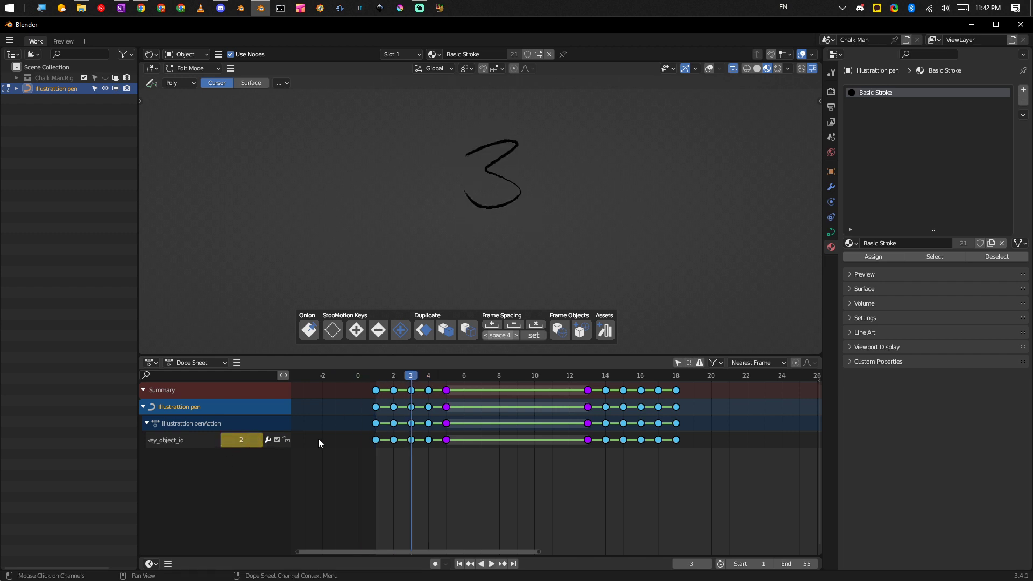
{"action": "mouse_move", "coordinate": [411, 376]}
{"action": "left_mouse_down"}
{"action": "mouse_move", "coordinate": [378, 383]}
{"action": "mouse_move", "coordinate": [445, 385]}
{"action": "mouse_move", "coordinate": [375, 385]}
{"action": "mouse_move", "coordinate": [415, 388]}
{"action": "left_mouse_up"}
{"action": "mouse_move", "coordinate": [418, 388]}
{"action": "left_mouse_down"}
{"action": "mouse_move", "coordinate": [446, 387]}
{"action": "mouse_move", "coordinate": [344, 392]}
{"action": "mouse_move", "coordinate": [569, 392]}
{"action": "mouse_move", "coordinate": [446, 395]}
{"action": "mouse_move", "coordinate": [569, 400]}
{"action": "mouse_move", "coordinate": [450, 420]}
{"action": "mouse_move", "coordinate": [594, 389]}
{"action": "left_mouse_up"}
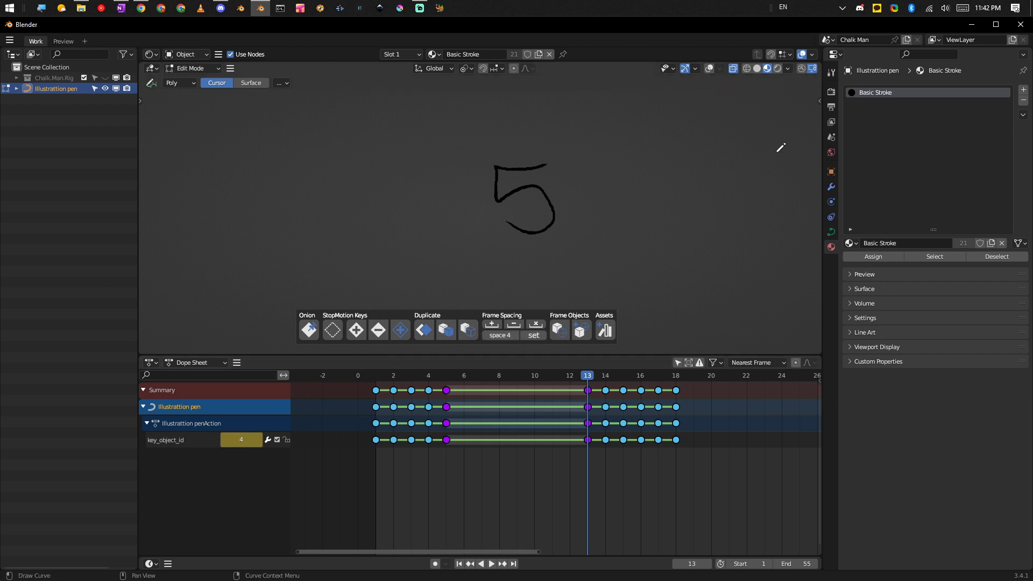
{"action": "left_click_drag", "start_coordinate": [585, 376], "coordinate": [446, 377]}
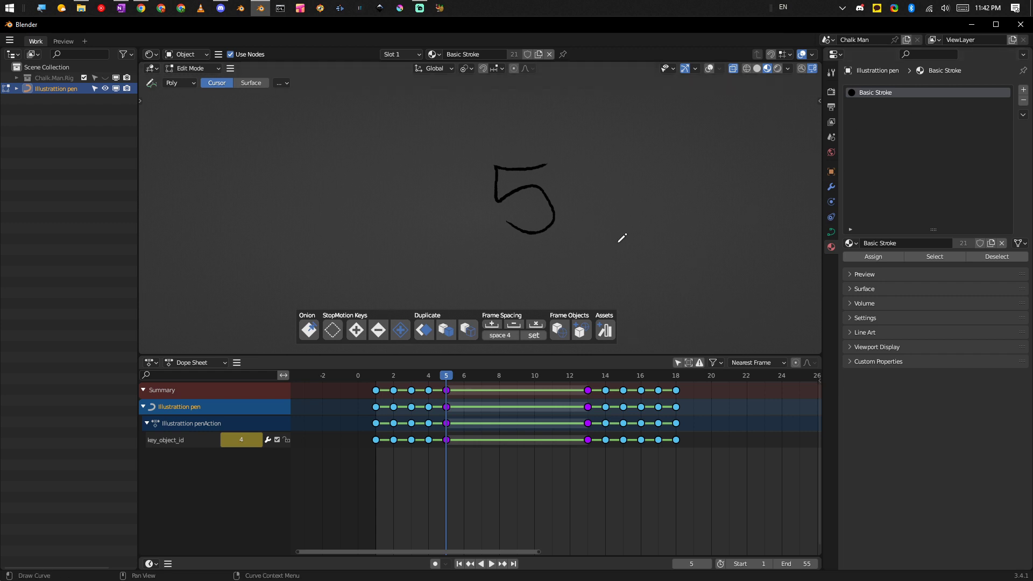
{"action": "key", "text": "space"}
{"action": "mouse_move", "coordinate": [498, 381]}
{"action": "left_mouse_down"}
{"action": "mouse_move", "coordinate": [394, 427]}
{"action": "mouse_move", "coordinate": [499, 419]}
{"action": "left_mouse_up"}
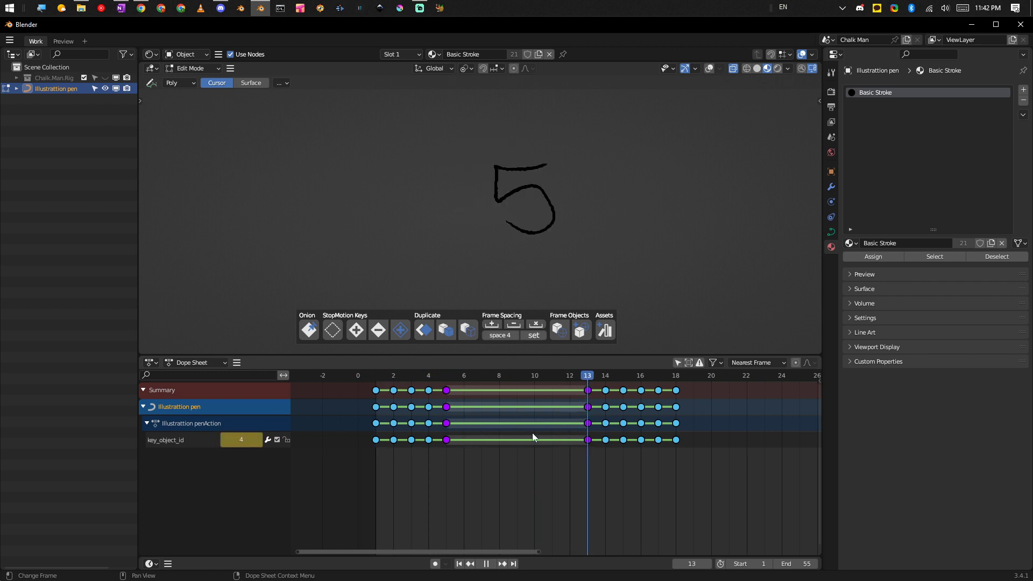
{"action": "scroll", "coordinate": [415, 202], "scroll_direction": "down", "scroll_amount": 1}
{"action": "scroll", "coordinate": [425, 210], "scroll_direction": "down", "scroll_amount": 1}
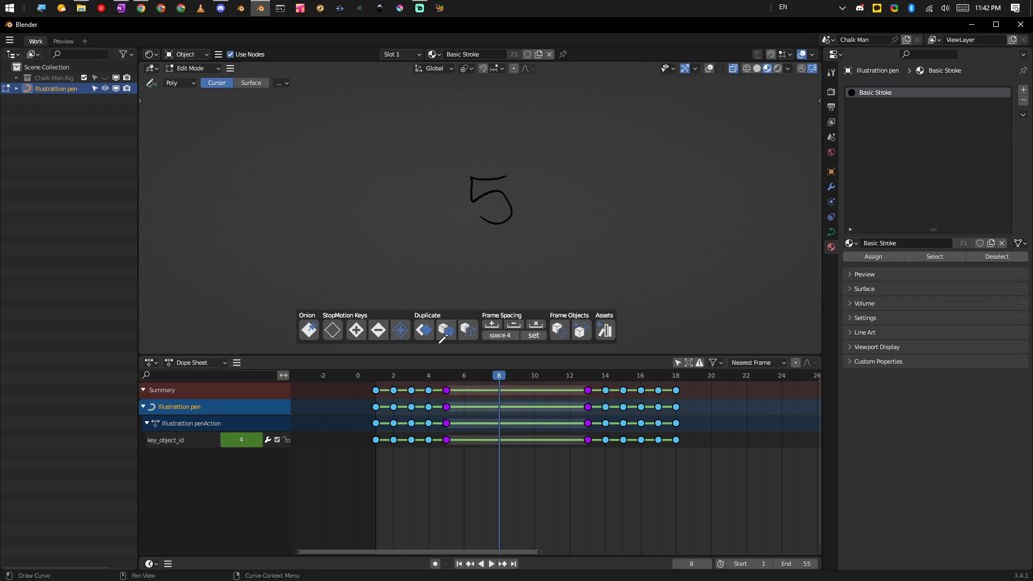
Switch the drawing to Object Mode and turn on the viewport overlays.
{"action": "key", "text": "ctrl+Tab"}
{"action": "left_click", "coordinate": [485, 217]}
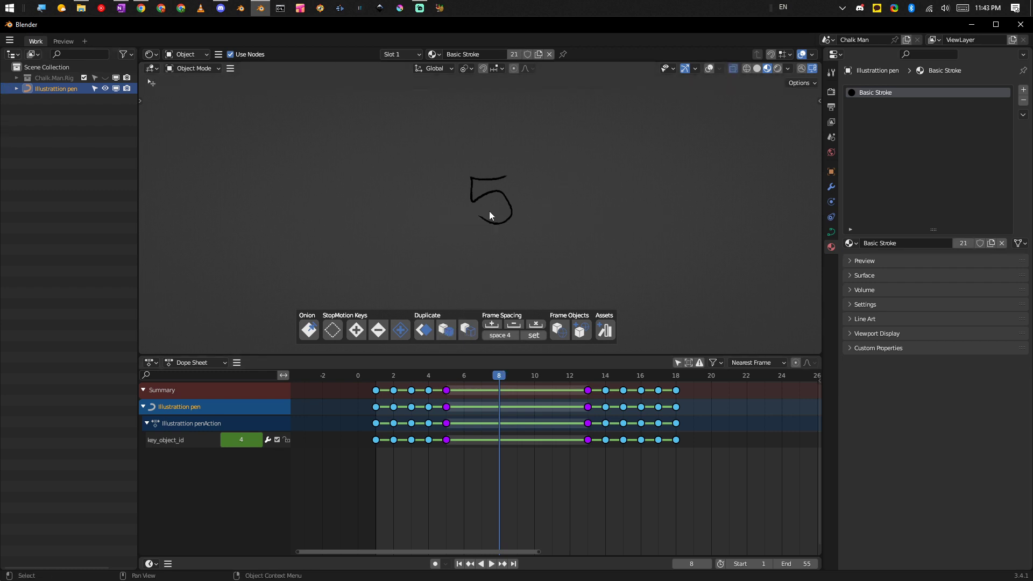
{"action": "left_click", "coordinate": [709, 70]}
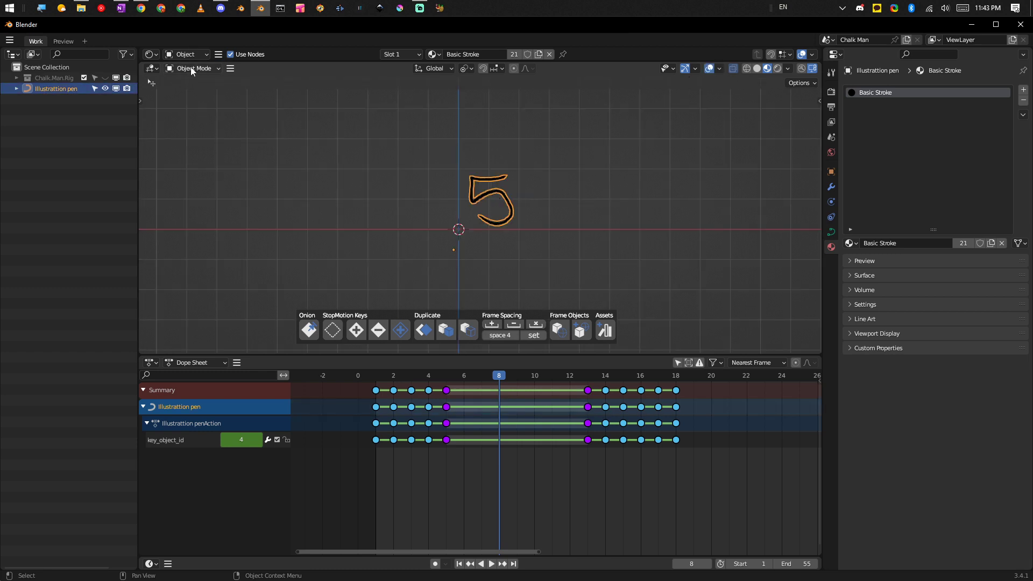
{"action": "key", "text": "ctrl+Tab"}
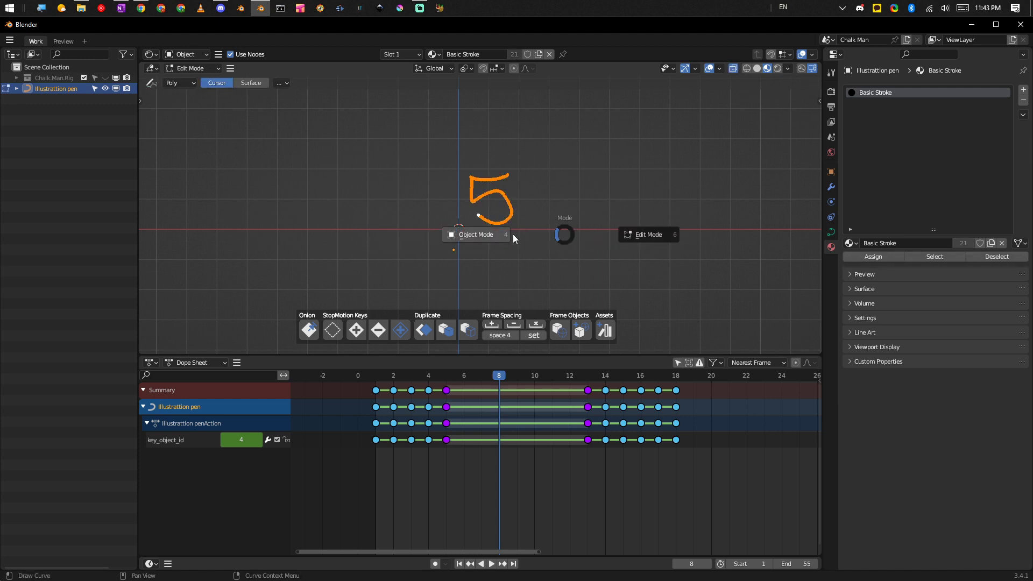
{"action": "key", "text": "ctrl+Tab"}
{"action": "key", "text": "ctrl+Tab"}
{"action": "key", "text": "ctrl+Tab"}
{"action": "key", "text": "ctrl+Tab"}
{"action": "key", "text": "ctrl+Tab"}
{"action": "key", "text": "ctrl+Tab"}
{"action": "key", "text": "ctrl+Tab"}
{"action": "key", "text": "ctrl+Tab"}
{"action": "left_click", "coordinate": [526, 236]}
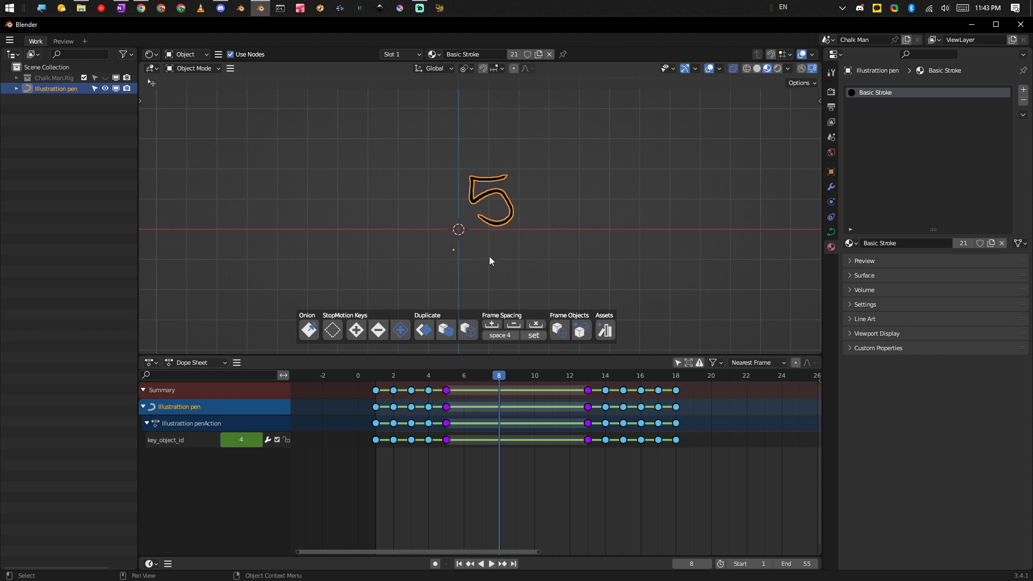
Duplicate the Illustration pen object and select Illustration pen.001 in the Outliner.
{"action": "left_click", "coordinate": [447, 331]}
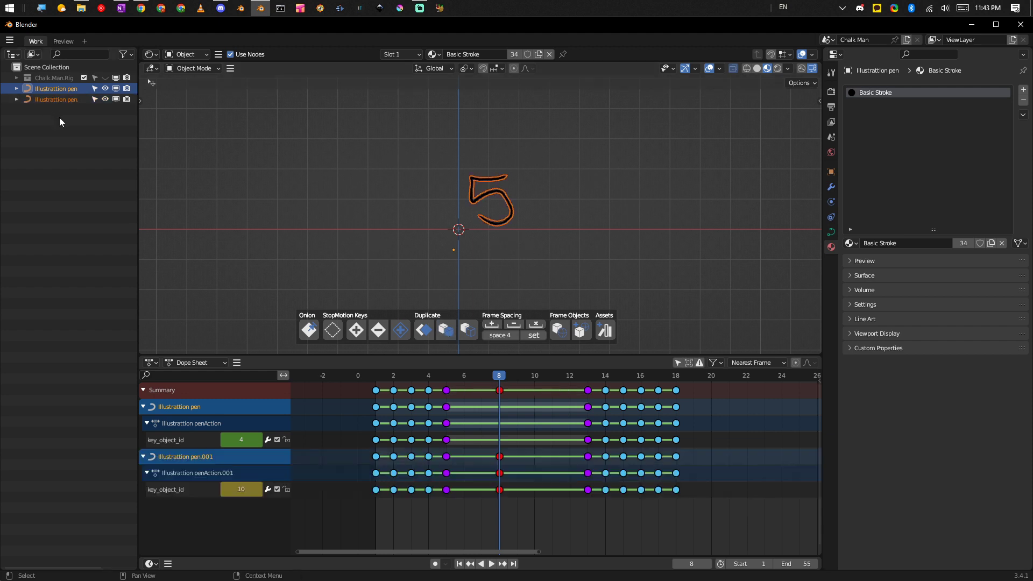
{"action": "left_click_drag", "start_coordinate": [139, 122], "coordinate": [254, 123]}
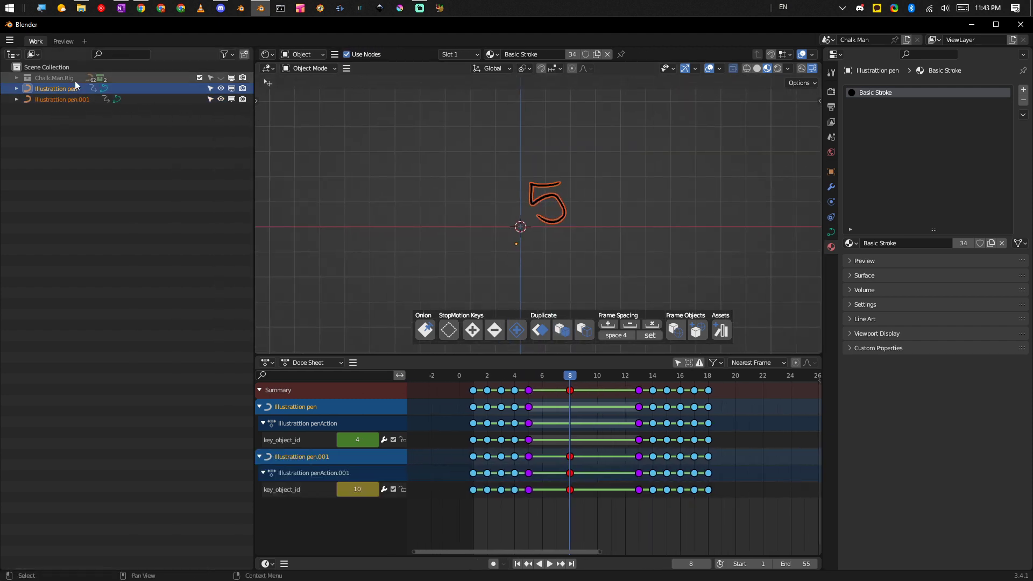
{"action": "left_click", "coordinate": [60, 100]}
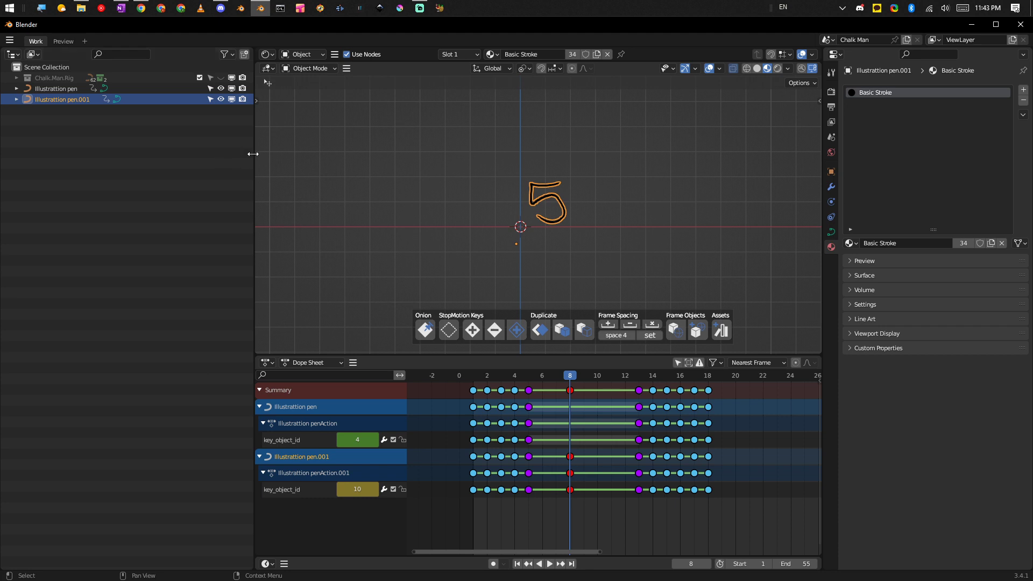
Narrow the Outliner, move the StopMotion panel up, and enlarge the drawing view and timeline.
{"action": "left_click_drag", "start_coordinate": [253, 153], "coordinate": [185, 156]}
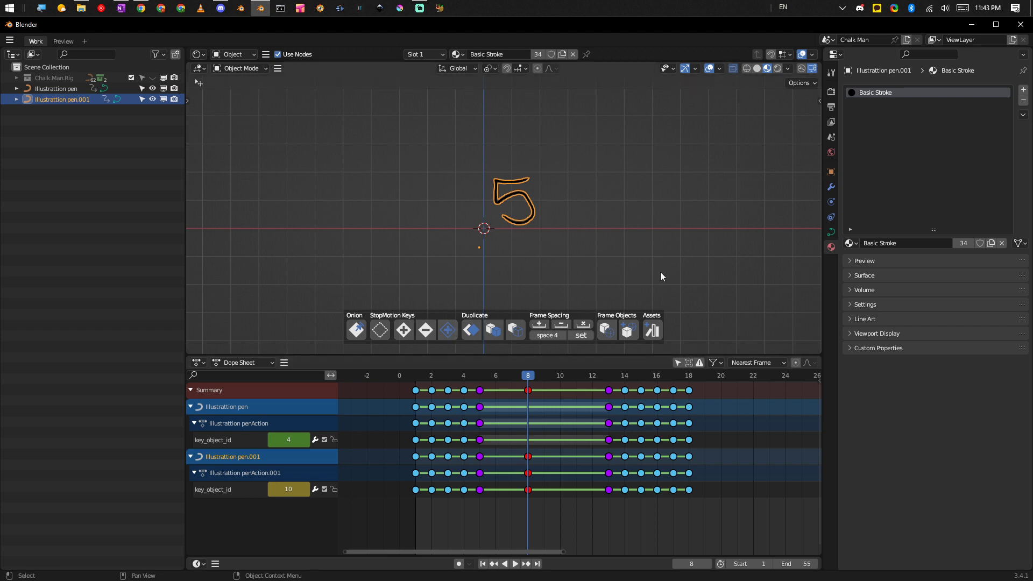
{"action": "mouse_move", "coordinate": [578, 315]}
{"action": "left_mouse_down"}
{"action": "mouse_move", "coordinate": [671, 173]}
{"action": "mouse_move", "coordinate": [586, 314]}
{"action": "left_mouse_up"}
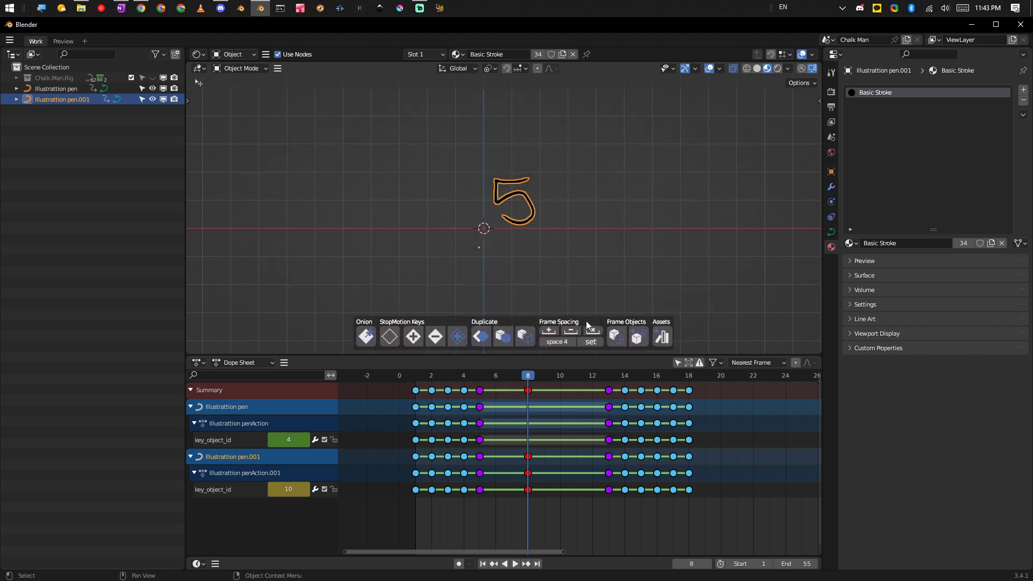
{"action": "left_click_drag", "start_coordinate": [576, 355], "coordinate": [575, 502]}
{"action": "mouse_move", "coordinate": [537, 414]}
{"action": "middle_mouse_down", "text": "alt"}
{"action": "mouse_move", "coordinate": [661, 390]}
{"action": "mouse_move", "coordinate": [572, 450]}
{"action": "middle_mouse_up", "text": "alt"}
{"action": "middle_click_drag", "start_coordinate": [578, 379], "coordinate": [551, 430], "text": "alt"}
{"action": "left_click_drag", "start_coordinate": [581, 500], "coordinate": [608, 313]}
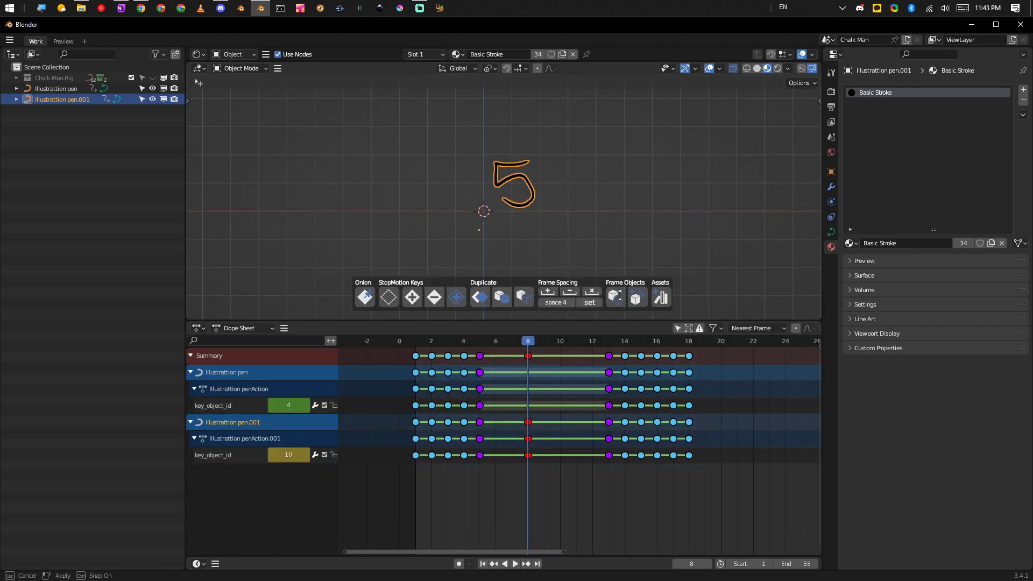
{"action": "left_click", "coordinate": [545, 334]}
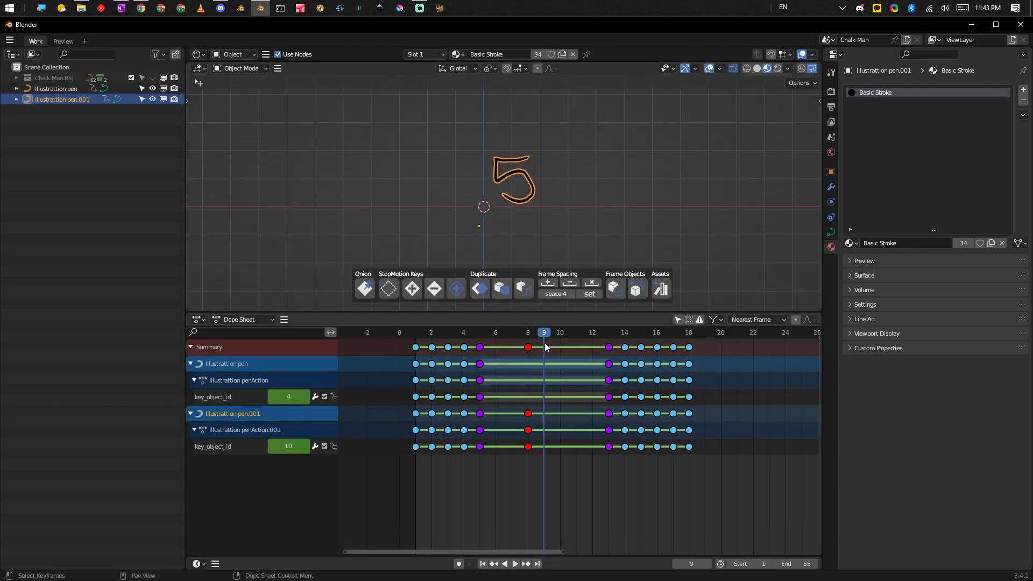
Delete Illustration pen.001's frame-8 keyframes and turn on Only Show Selected in the Dope Sheet.
{"action": "left_click_drag", "start_coordinate": [577, 333], "coordinate": [528, 349]}
{"action": "left_click", "coordinate": [529, 347]}
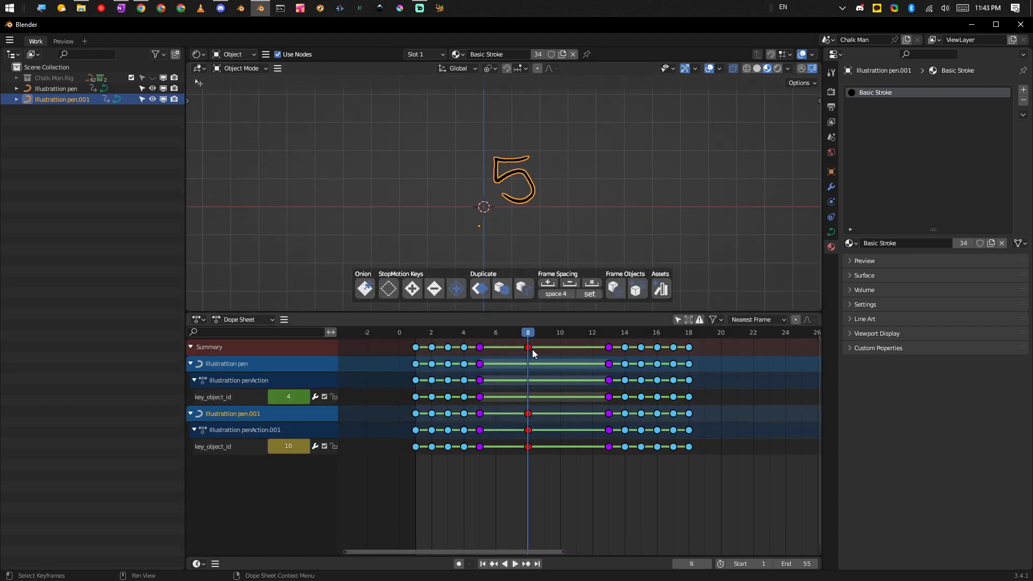
{"action": "key", "text": "Delete"}
{"action": "key", "text": "space"}
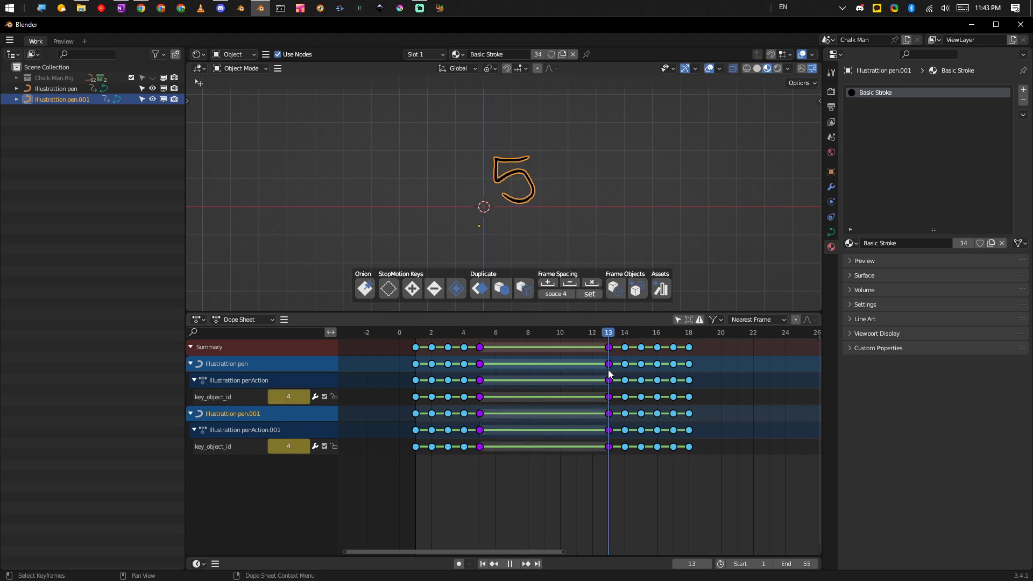
{"action": "key", "text": "Escape"}
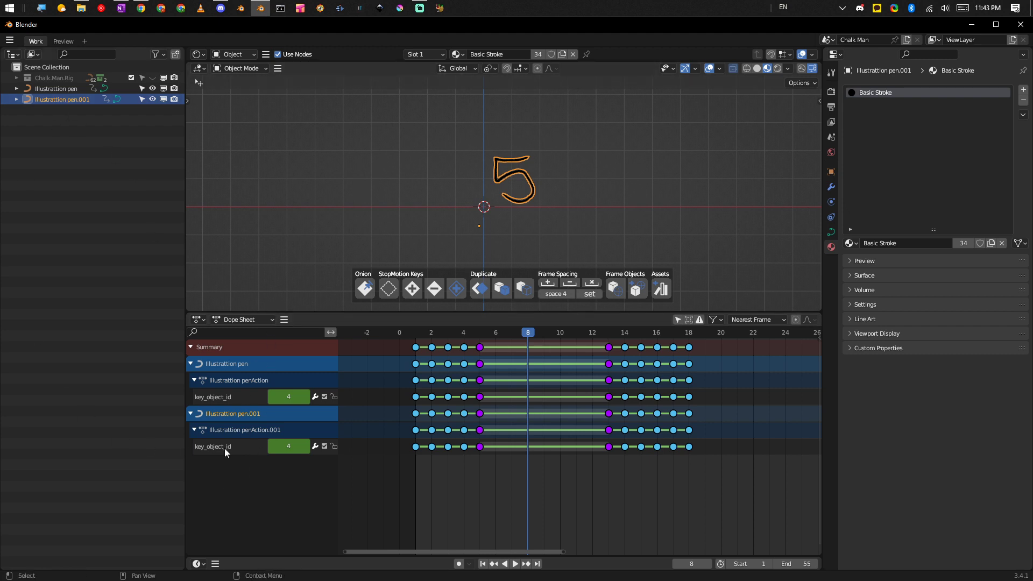
{"action": "left_click", "coordinate": [678, 319]}
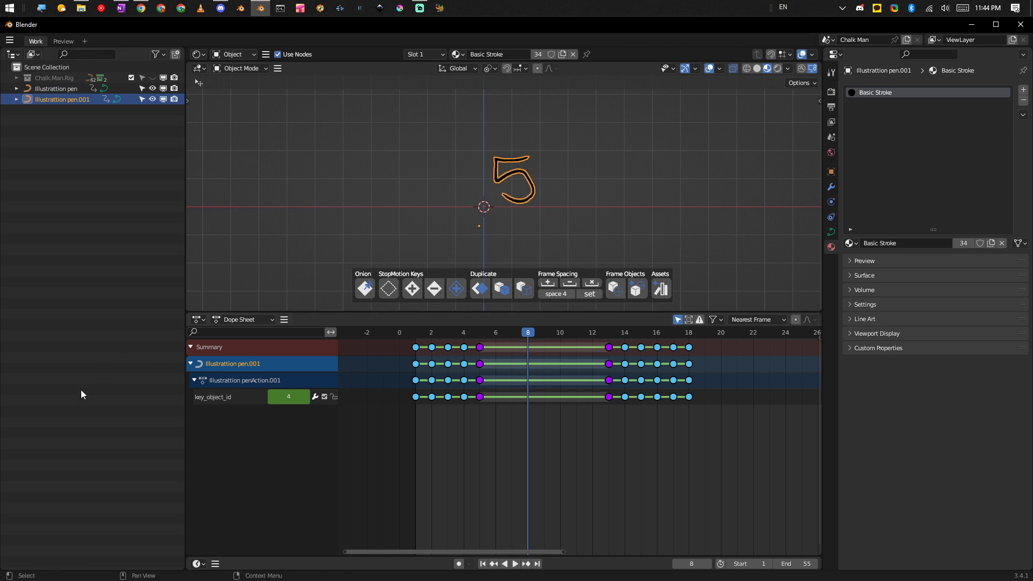
Reselect the Illustration pen.001 duplicate in the Outliner and delete it.
{"action": "left_click", "coordinate": [63, 88]}
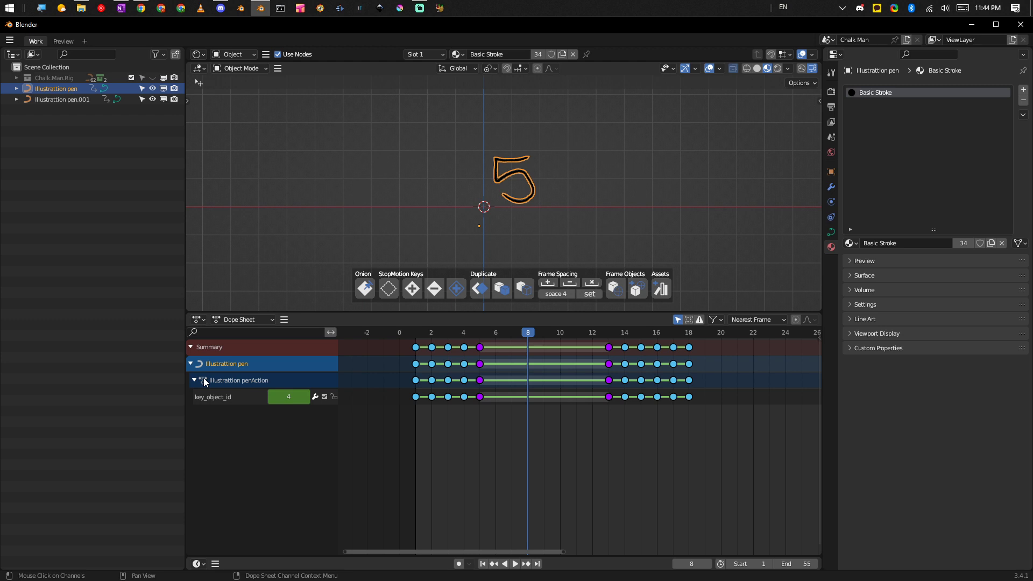
{"action": "left_click", "coordinate": [60, 108]}
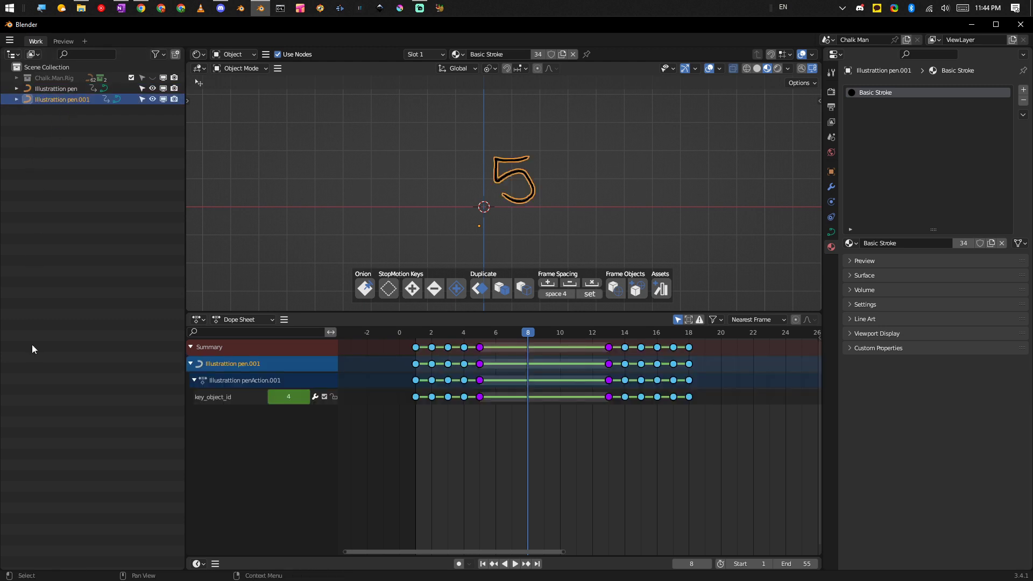
{"action": "left_click", "coordinate": [72, 133]}
{"action": "left_click", "coordinate": [73, 102]}
{"action": "key", "text": "Delete"}
At frame 4, duplicate Illustration pen with StopMotion's Duplicate, select Illustration pen.001 and hide the original.
{"action": "left_click_drag", "start_coordinate": [521, 330], "coordinate": [463, 331]}
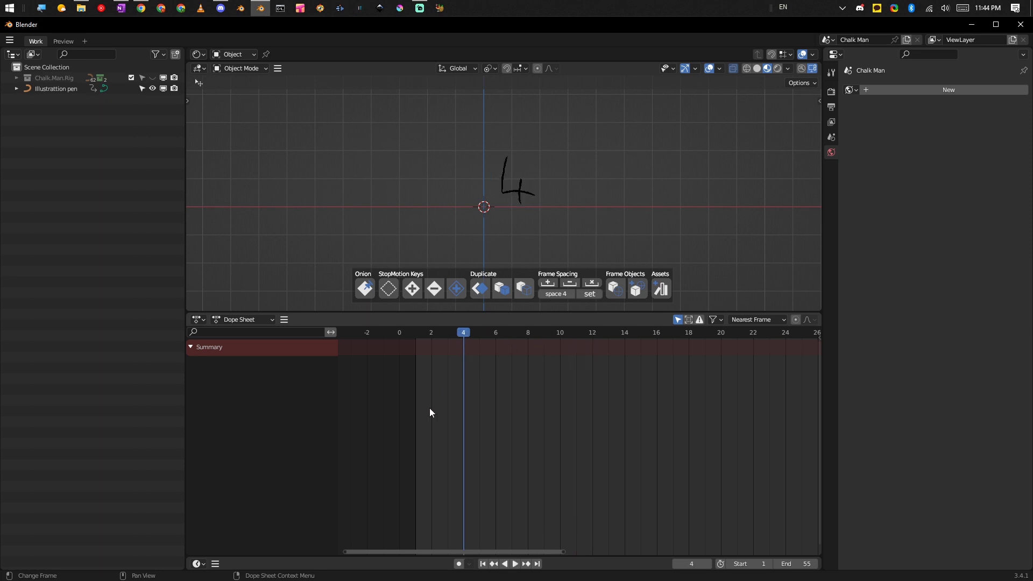
{"action": "left_click", "coordinate": [517, 191]}
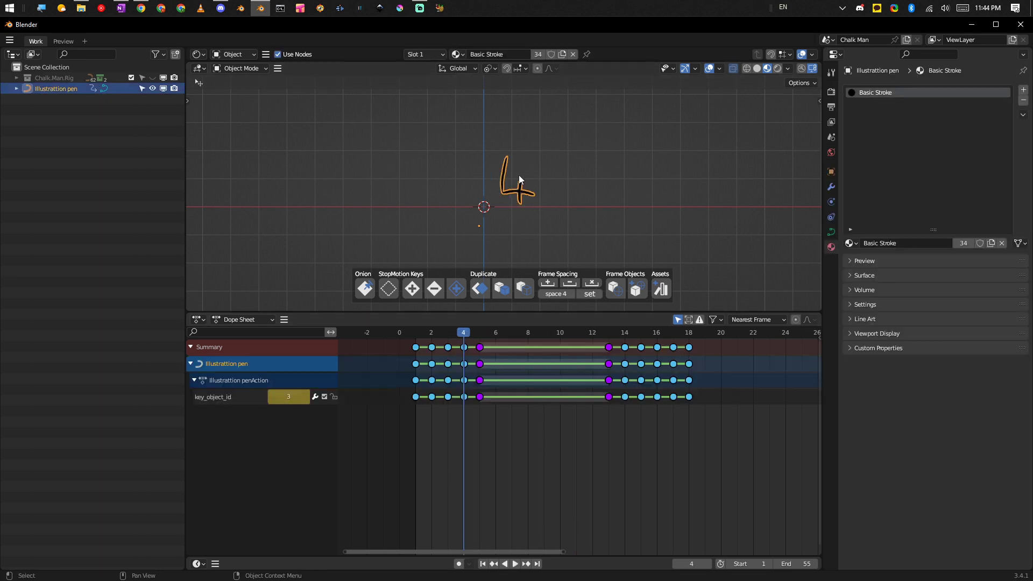
{"action": "left_click", "coordinate": [677, 319]}
{"action": "left_click", "coordinate": [678, 320]}
{"action": "left_click", "coordinate": [526, 292]}
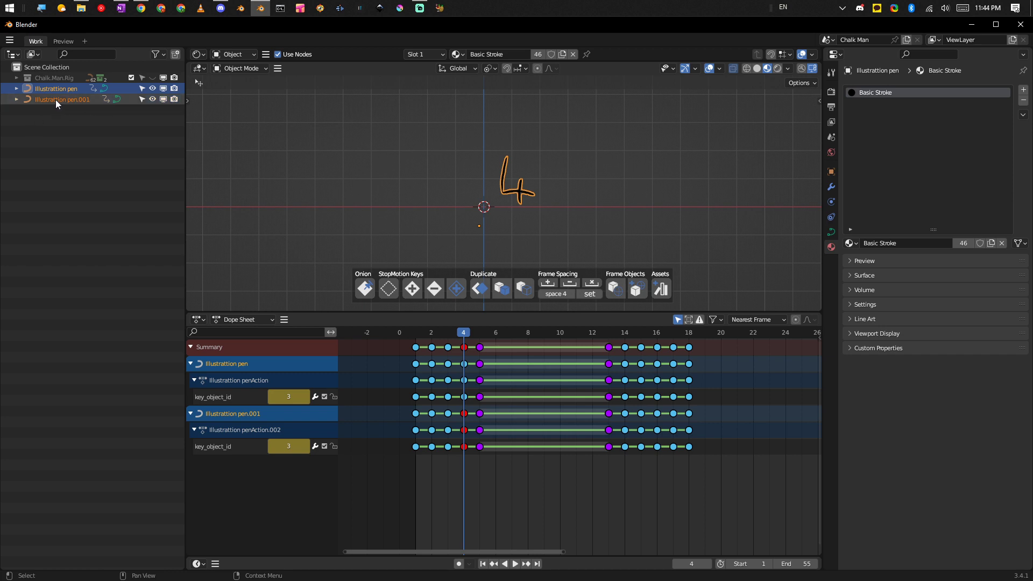
{"action": "left_click", "coordinate": [56, 100]}
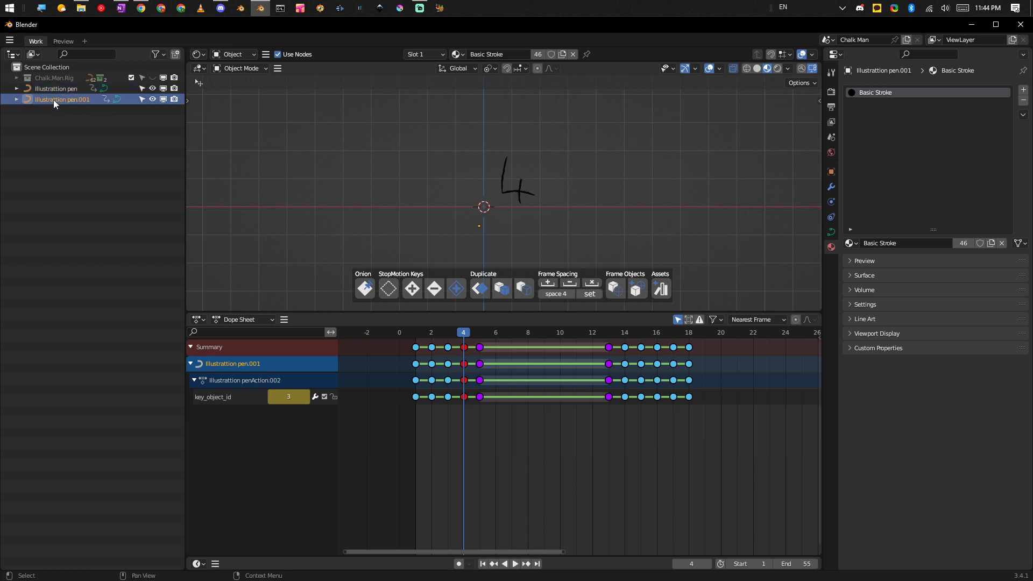
{"action": "left_click", "coordinate": [153, 88]}
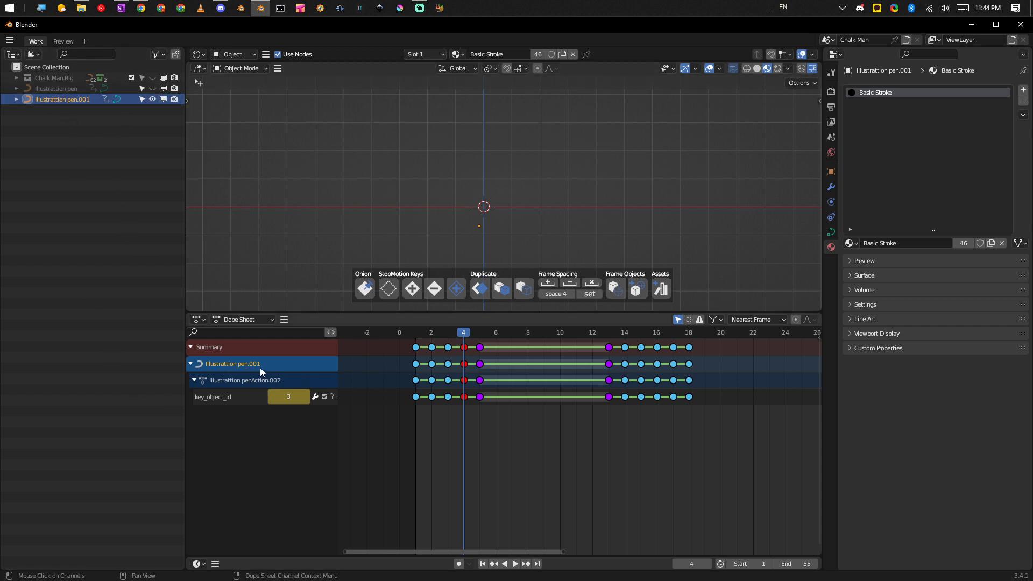
Preview the drawings up to frame 18, return to frame 1 and unhide Illustration pen.
{"action": "left_click_drag", "start_coordinate": [461, 338], "coordinate": [689, 357]}
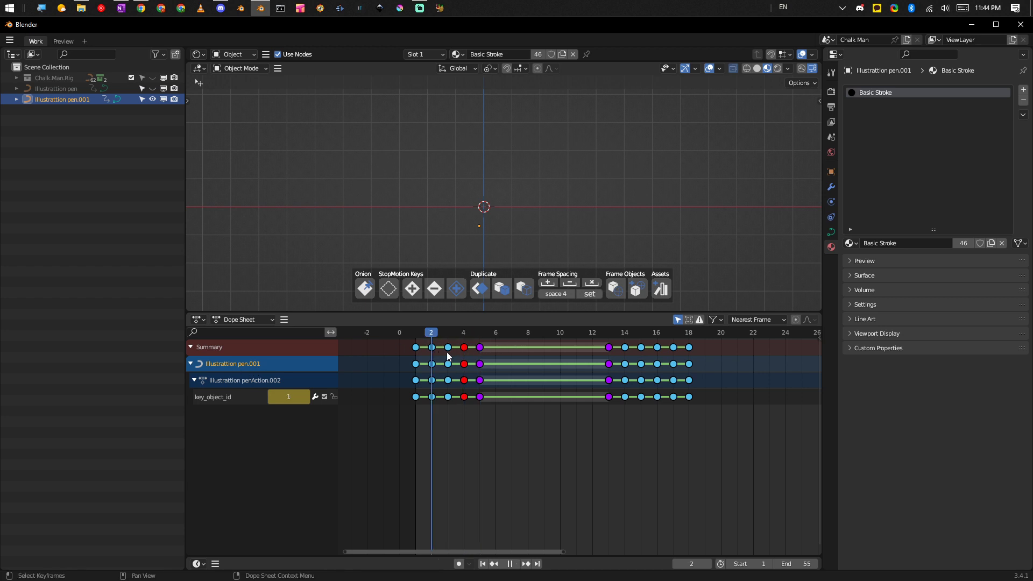
{"action": "key", "text": "Escape"}
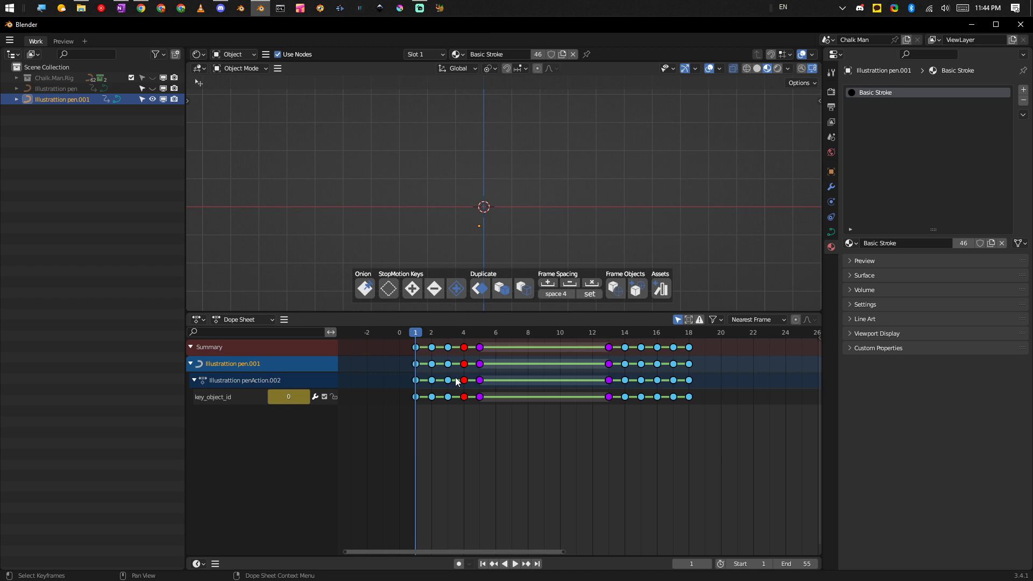
{"action": "left_click", "coordinate": [152, 88]}
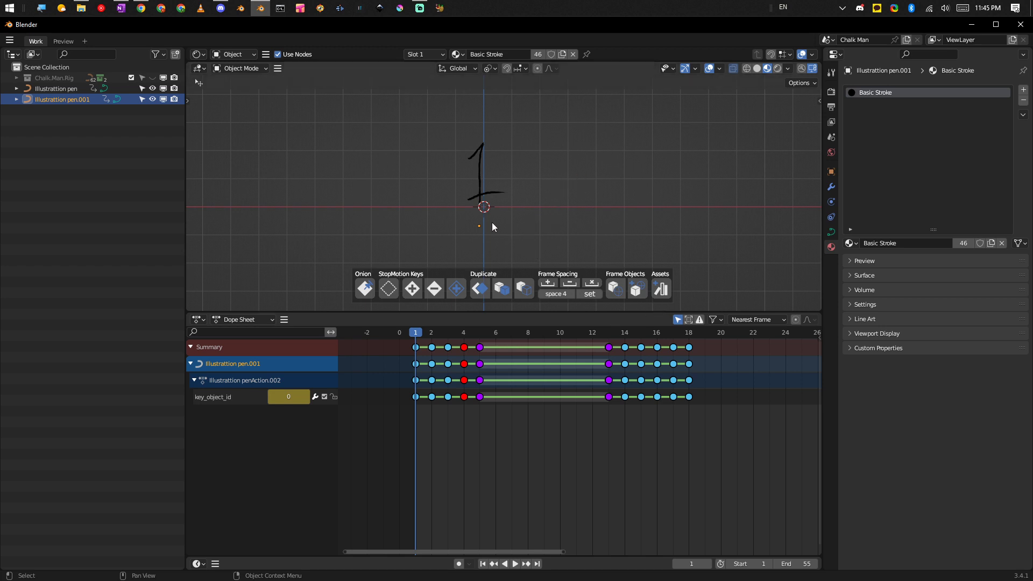
Enlarge the 3D viewport against the Dope Sheet and put the duplicate in Edit Mode with Draw Curve.
{"action": "left_click_drag", "start_coordinate": [597, 312], "coordinate": [570, 463]}
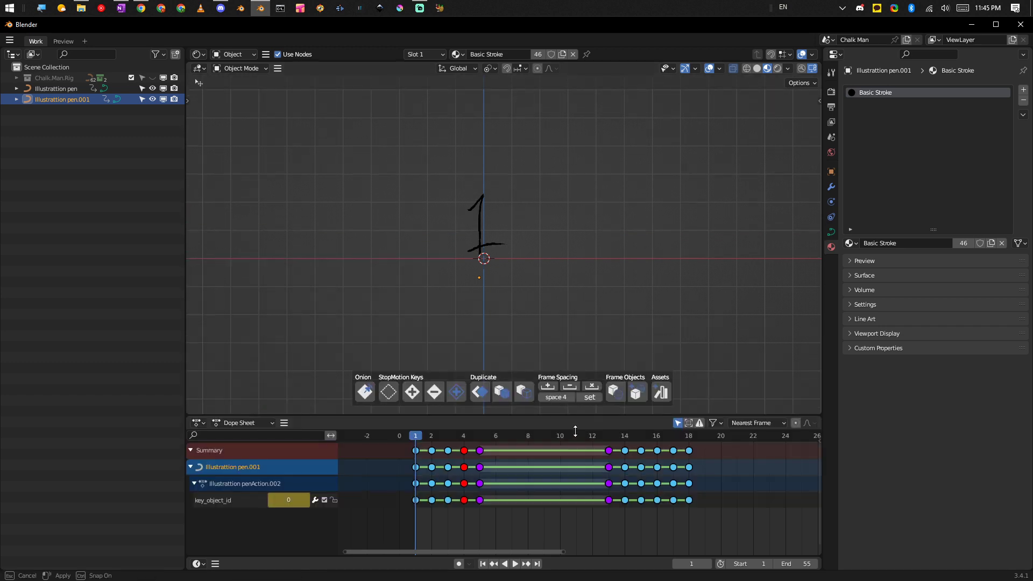
{"action": "left_click_drag", "start_coordinate": [570, 463], "coordinate": [585, 389]}
{"action": "middle_click_drag", "start_coordinate": [540, 186], "coordinate": [587, 240], "text": "shift"}
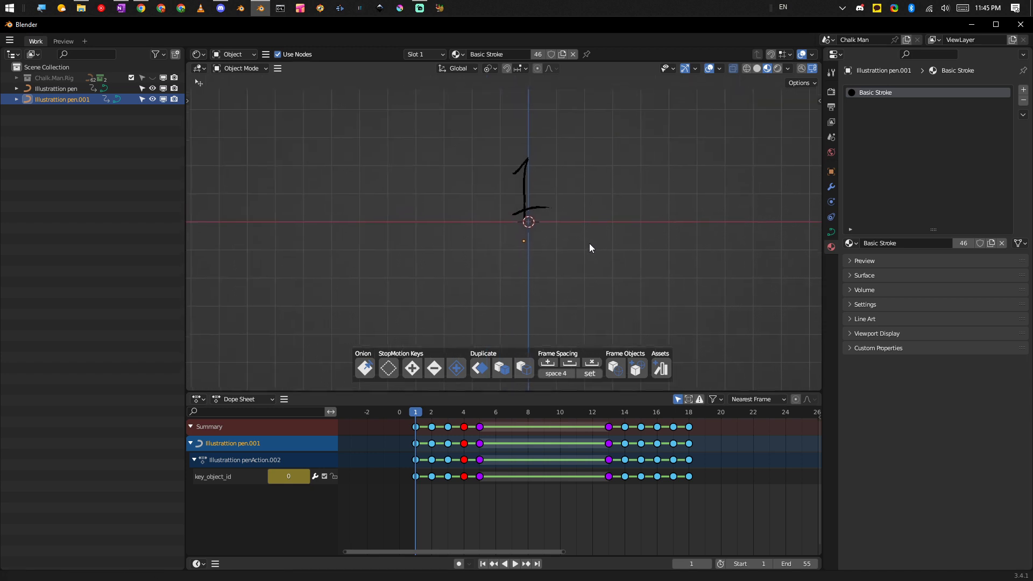
{"action": "key", "text": "ctrl+Tab"}
{"action": "left_click", "coordinate": [699, 245]}
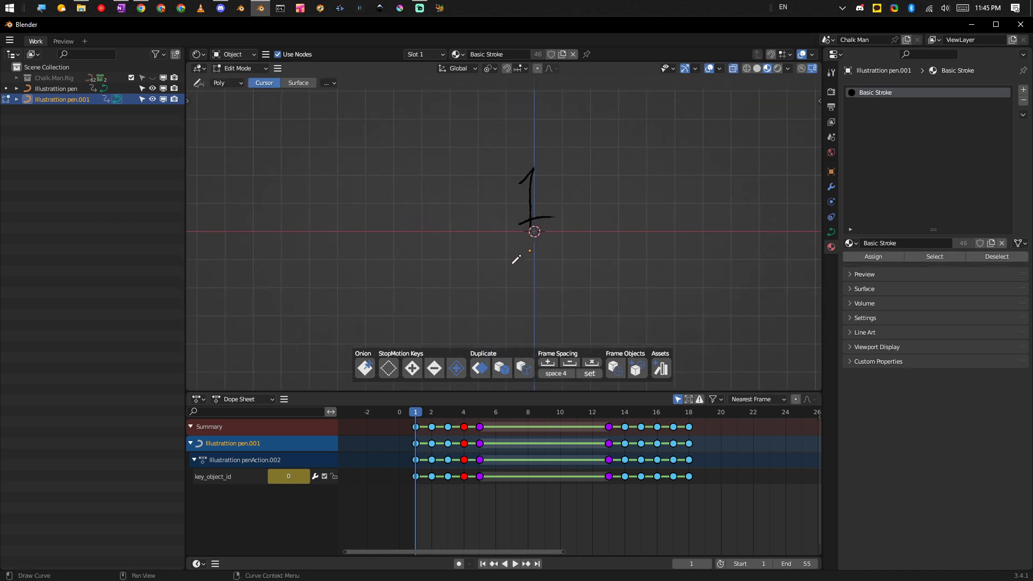
Draw a curved stroke below the 1 and pin frame 1 as an onion reference.
{"action": "left_click_drag", "start_coordinate": [529, 228], "coordinate": [446, 324]}
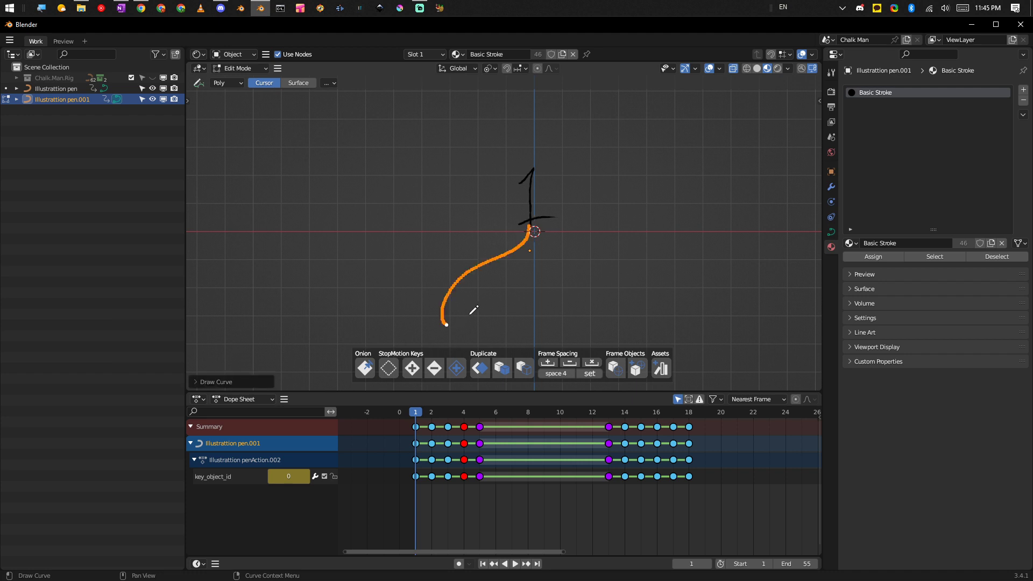
{"action": "key", "text": "Right"}
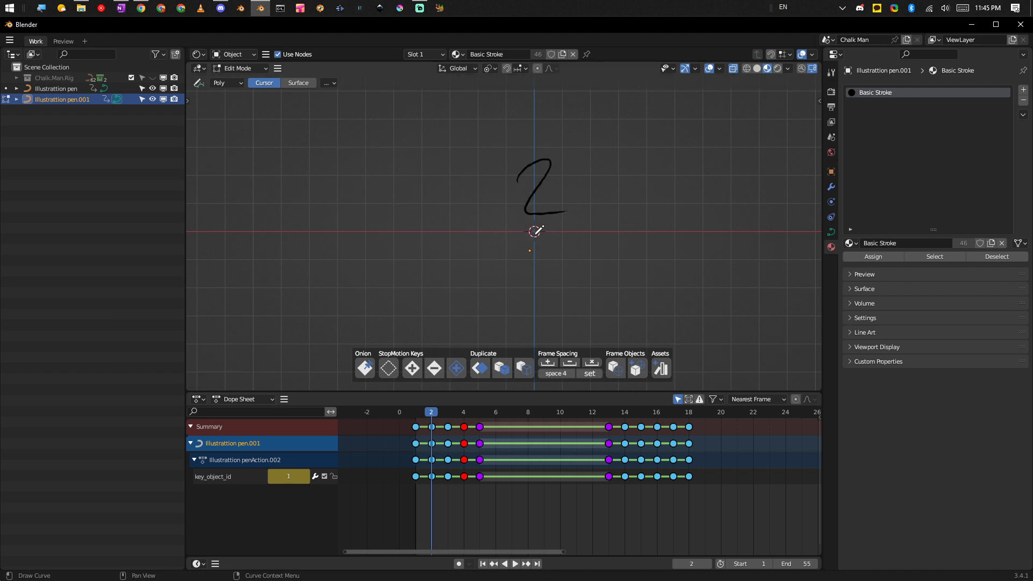
{"action": "left_click", "coordinate": [365, 367]}
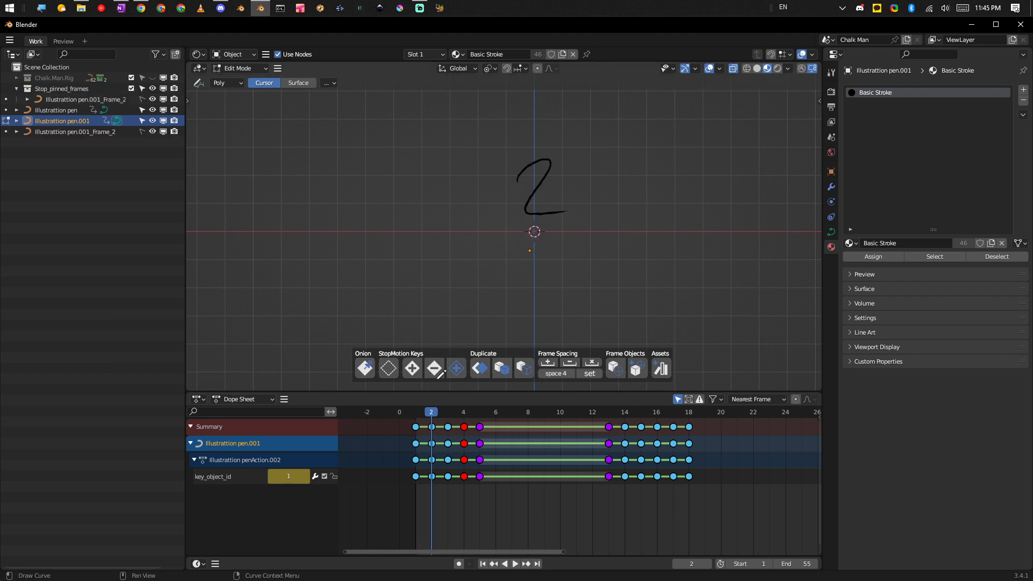
{"action": "left_click_drag", "start_coordinate": [429, 413], "coordinate": [421, 398]}
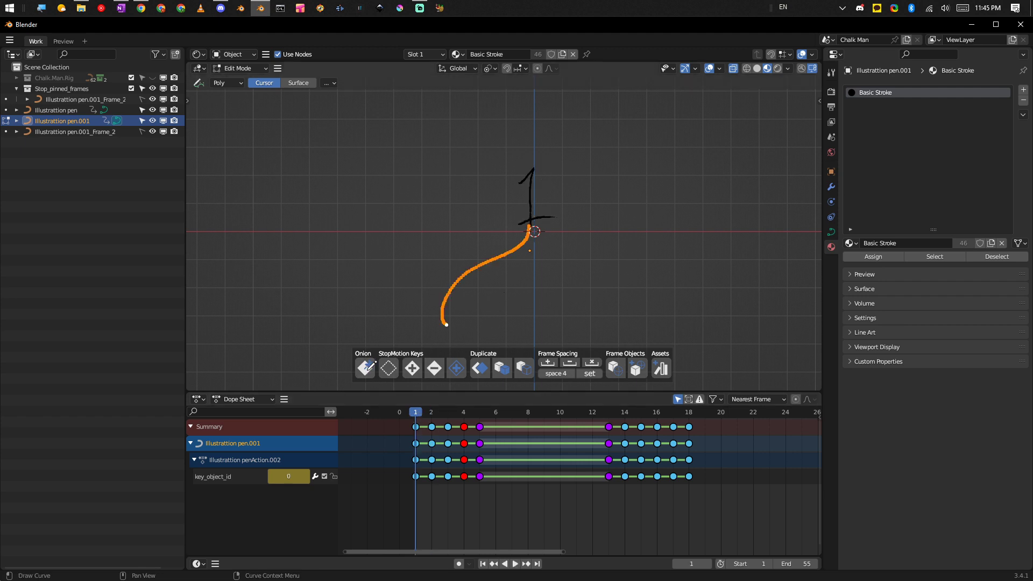
{"action": "left_click", "coordinate": [368, 366]}
{"action": "key", "text": "space"}
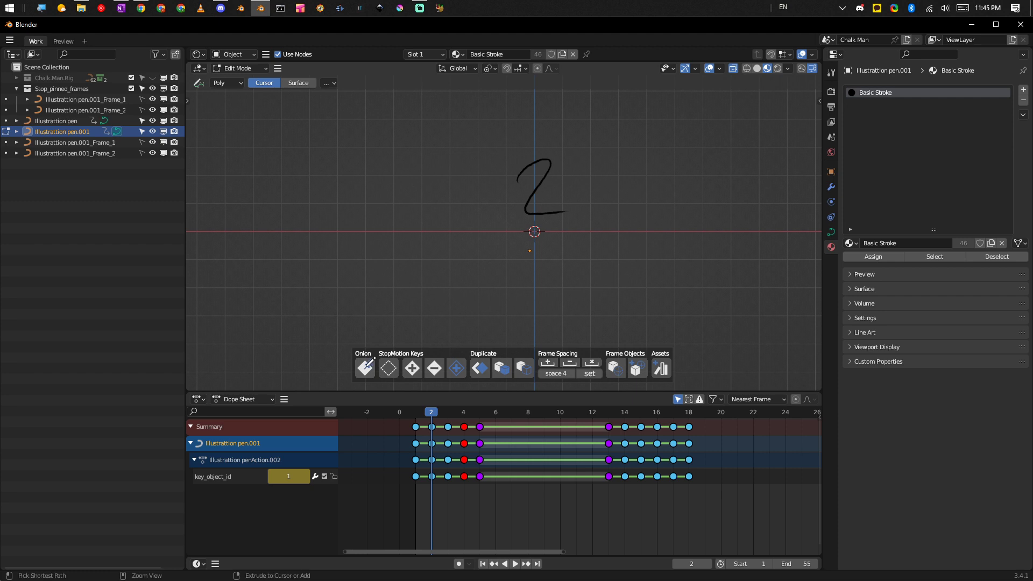
{"action": "left_click", "coordinate": [366, 367]}
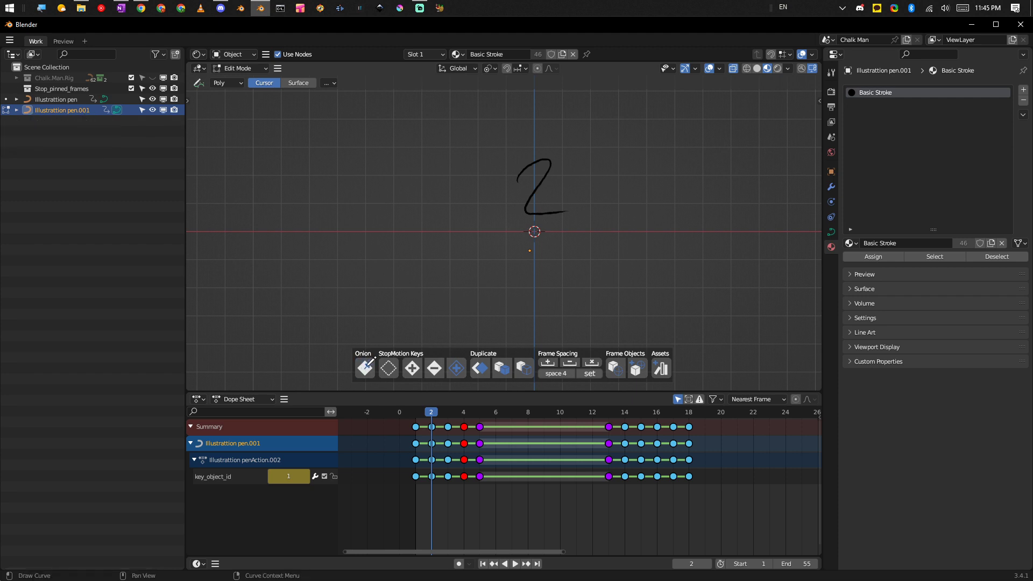
{"action": "left_click", "coordinate": [417, 411]}
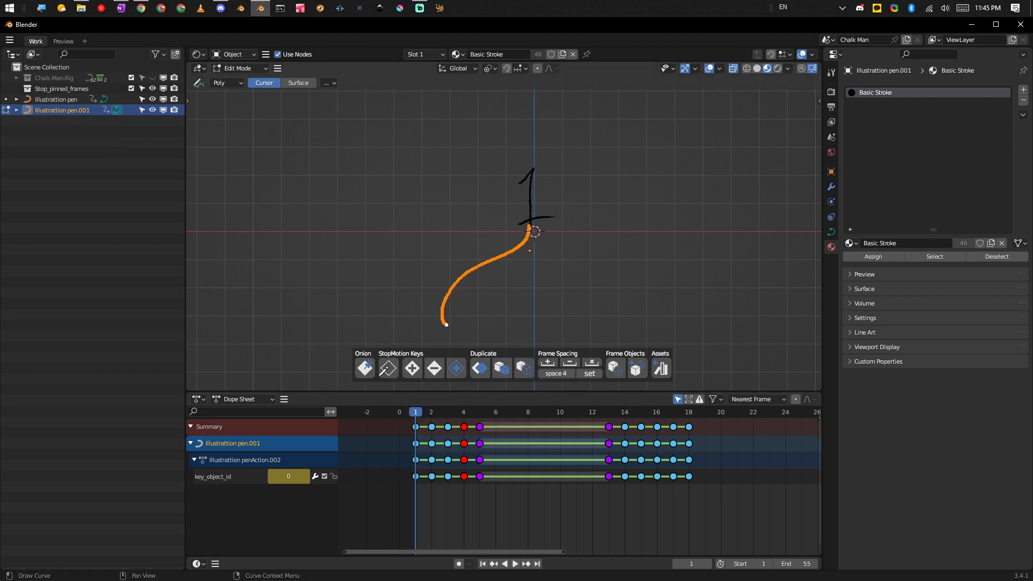
{"action": "left_click", "coordinate": [366, 368]}
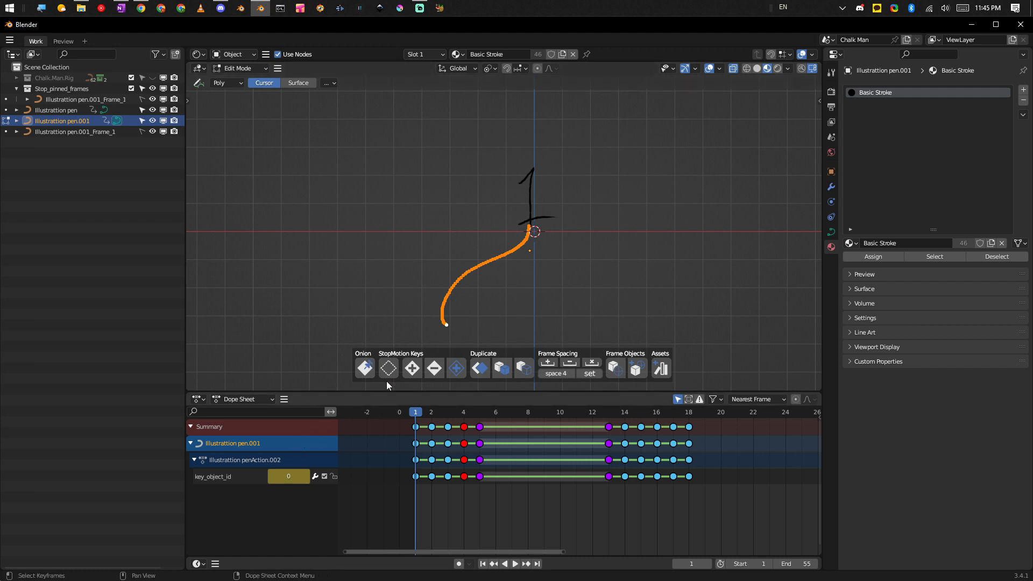
Flip between frames 1 and 2 to compare the new stroke with the pinned onion copy.
{"action": "key", "text": "Right"}
{"action": "key", "text": "Left"}
{"action": "key", "text": "Right"}
{"action": "key", "text": "Left"}
{"action": "key", "text": "Right"}
{"action": "key", "text": "Left"}
{"action": "key", "text": "Right"}
{"action": "key", "text": "Right"}
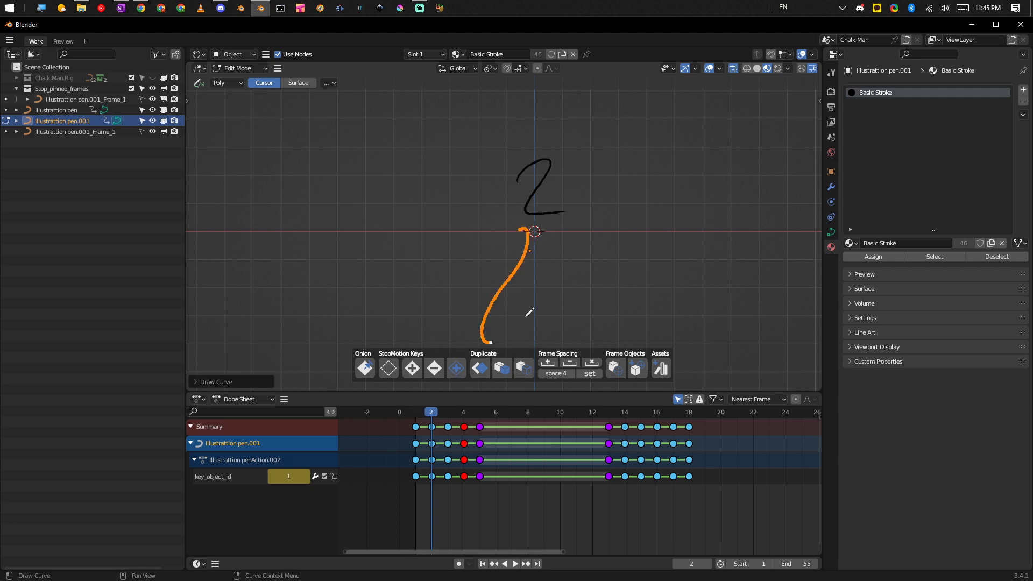
Draw extra curve strokes on the later number frames up to 10, then return to frame 1 and select the Frame_1 copy.
{"action": "key", "text": "Right"}
{"action": "key", "text": "Right"}
{"action": "mouse_move", "coordinate": [569, 230]}
{"action": "left_mouse_down"}
{"action": "mouse_move", "coordinate": [572, 276]}
{"action": "mouse_move", "coordinate": [592, 323]}
{"action": "left_mouse_up"}
{"action": "key", "text": "Right"}
{"action": "left_click_drag", "start_coordinate": [578, 235], "coordinate": [636, 299]}
{"action": "key", "text": "Right"}
{"action": "key", "text": "Right"}
{"action": "key", "text": "Right"}
{"action": "key", "text": "Right"}
{"action": "key", "text": "Right"}
{"action": "key", "text": "Right"}
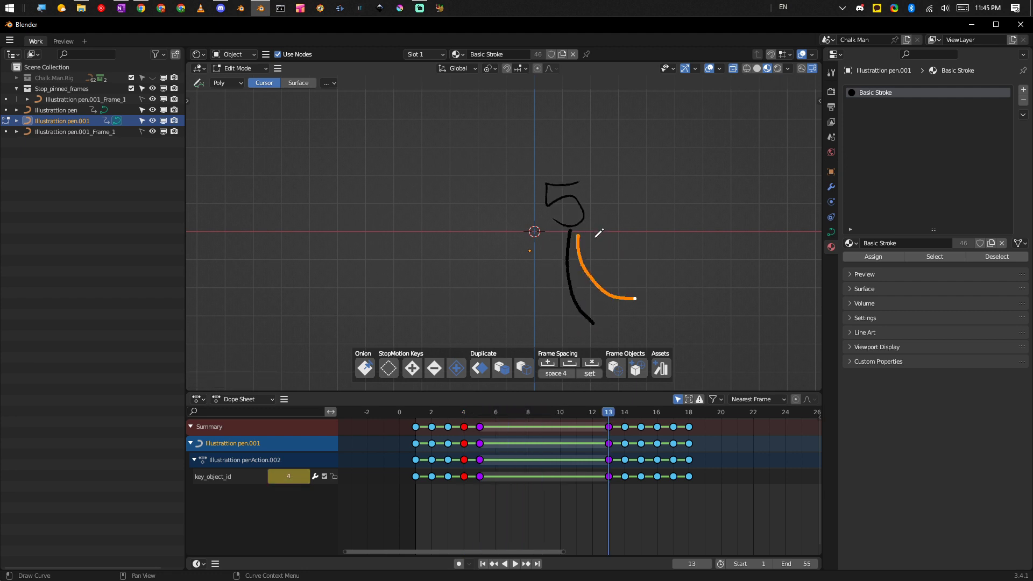
{"action": "left_click_drag", "start_coordinate": [597, 231], "coordinate": [668, 261]}
{"action": "key", "text": "Right"}
{"action": "left_click_drag", "start_coordinate": [582, 226], "coordinate": [668, 237]}
{"action": "key", "text": "Right"}
{"action": "key", "text": "Right"}
{"action": "left_click_drag", "start_coordinate": [588, 198], "coordinate": [675, 158]}
{"action": "key", "text": "Right"}
{"action": "key", "text": "Right"}
{"action": "mouse_move", "coordinate": [610, 132]}
{"action": "left_mouse_down"}
{"action": "mouse_move", "coordinate": [587, 167]}
{"action": "mouse_move", "coordinate": [471, 173]}
{"action": "left_mouse_up"}
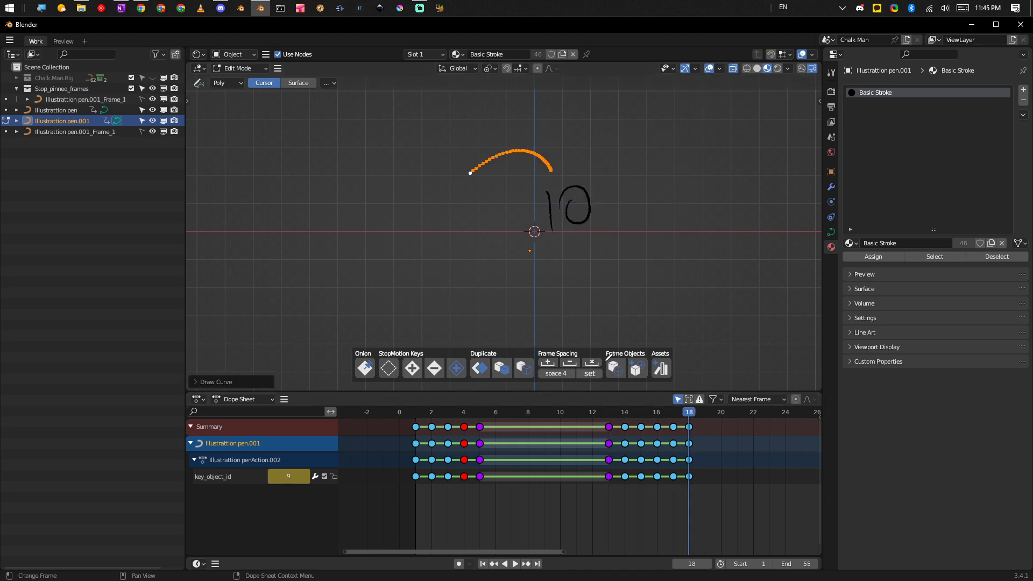
{"action": "left_click_drag", "start_coordinate": [680, 413], "coordinate": [415, 420]}
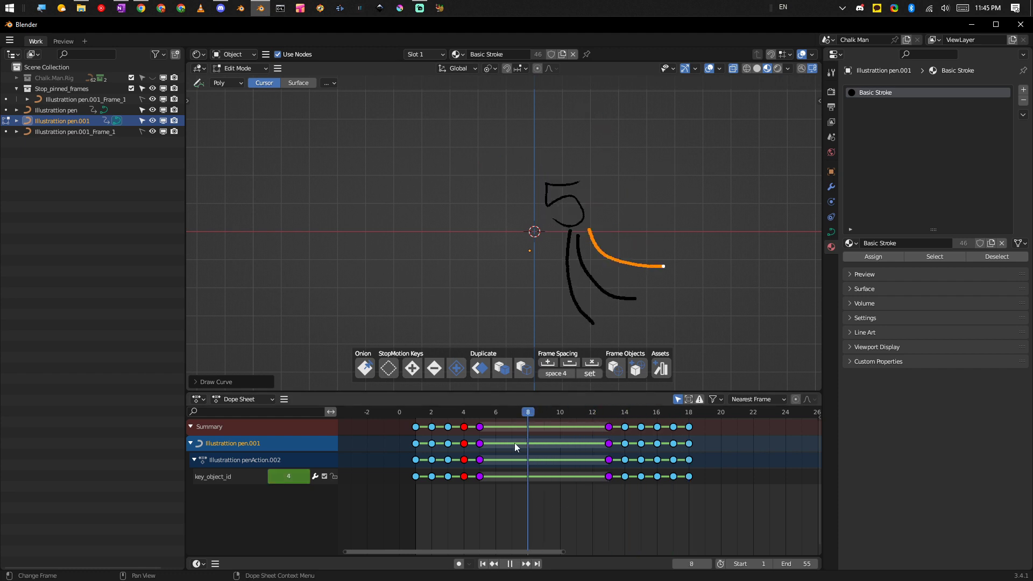
{"action": "left_click", "coordinate": [73, 130]}
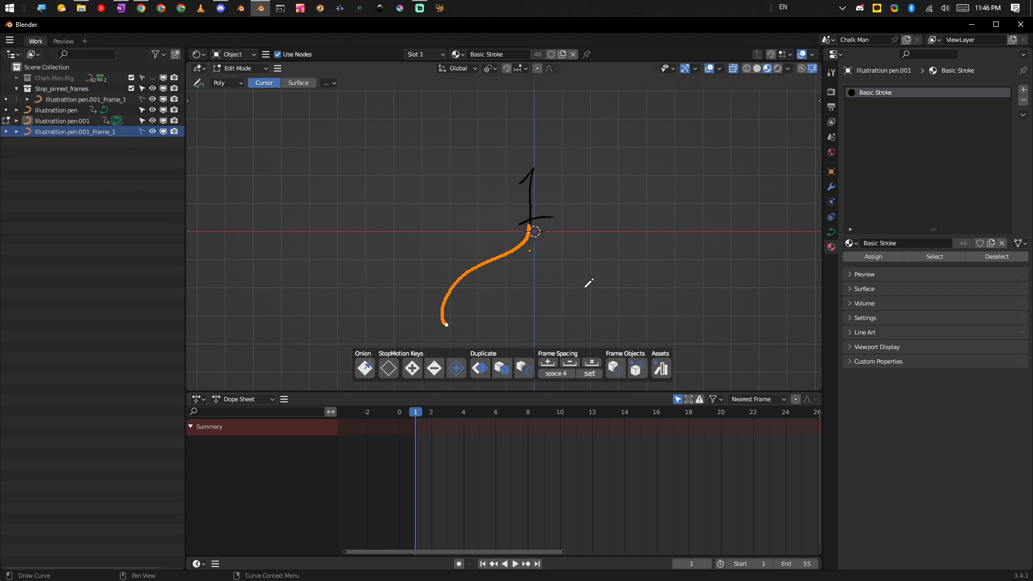
Return to Object Mode and delete the pinned Frame_1 onion copies.
{"action": "key", "text": "ctrl+z"}
{"action": "left_click", "coordinate": [92, 134]}
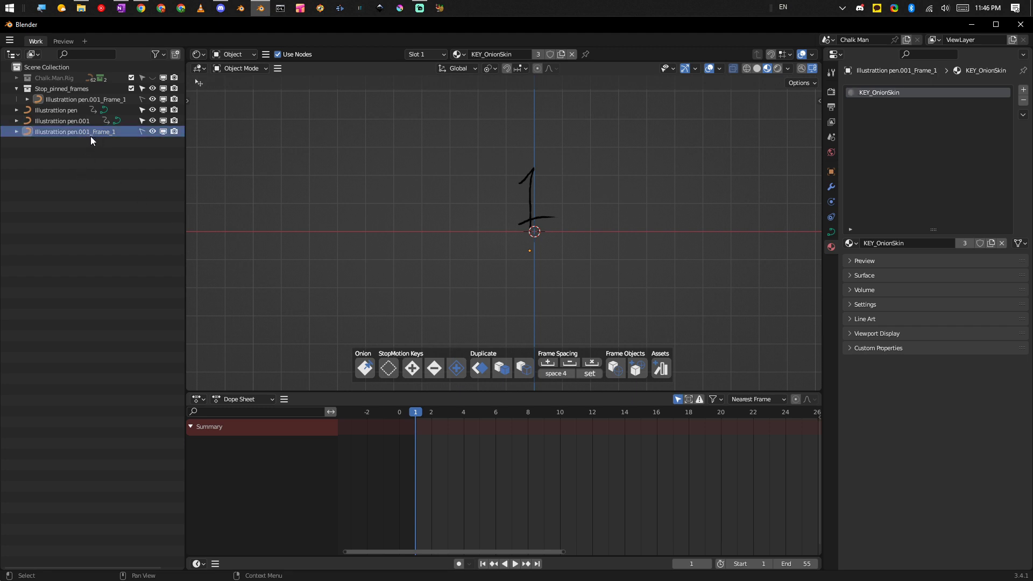
{"action": "key", "text": "Delete"}
{"action": "left_click", "coordinate": [63, 111]}
Hide the original Illustration pen and play back from frame 1 to review the duplicate's strokes.
{"action": "key", "text": "space"}
{"action": "left_click_drag", "start_coordinate": [530, 464], "coordinate": [447, 480]}
{"action": "key", "text": "space"}
{"action": "left_click", "coordinate": [152, 99]}
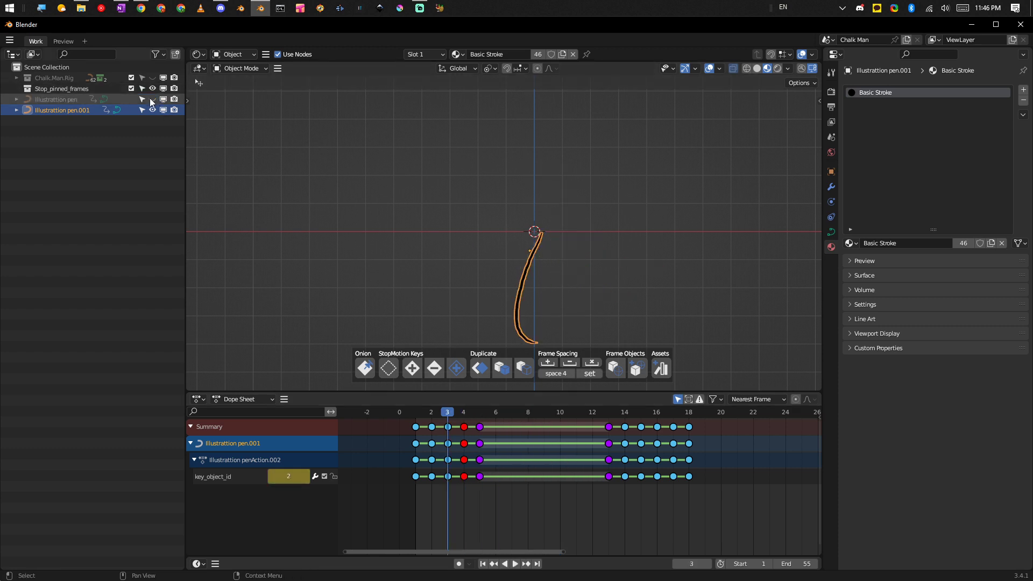
{"action": "left_click", "coordinate": [412, 415]}
{"action": "key", "text": "space"}
{"action": "mouse_move", "coordinate": [473, 417]}
{"action": "left_mouse_down"}
{"action": "mouse_move", "coordinate": [688, 441]}
{"action": "mouse_move", "coordinate": [425, 463]}
{"action": "mouse_move", "coordinate": [525, 465]}
{"action": "mouse_move", "coordinate": [447, 500]}
{"action": "left_mouse_up"}
{"action": "key", "text": "space"}
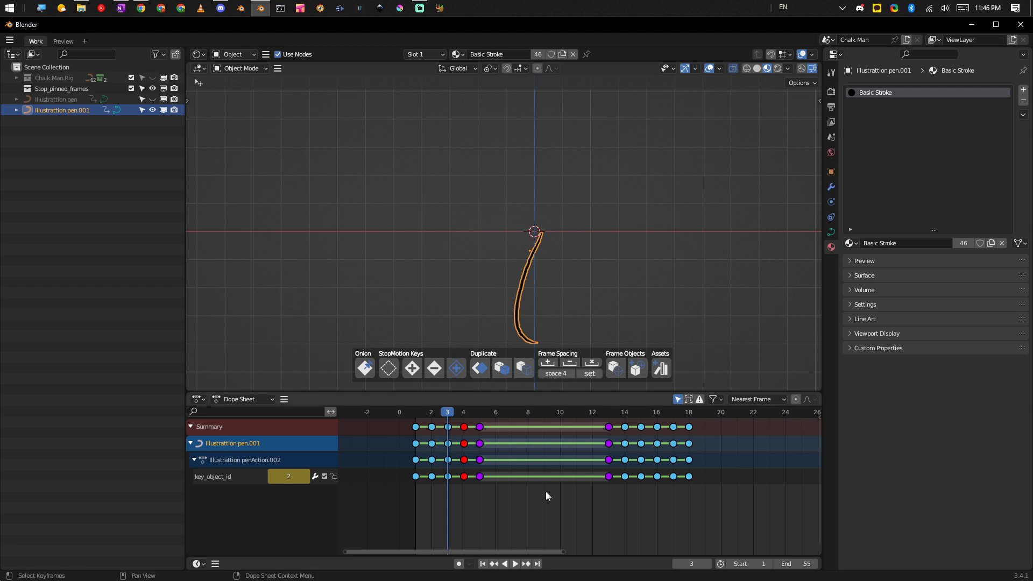
{"action": "left_click", "coordinate": [516, 473]}
Box-select then deselect Dope Sheet keys, and switch to the Streamlabs Desktop window with Alt+Tab.
{"action": "left_click_drag", "start_coordinate": [683, 486], "coordinate": [446, 444]}
{"action": "left_click", "coordinate": [579, 492]}
{"action": "key", "text": "alt+Tab"}
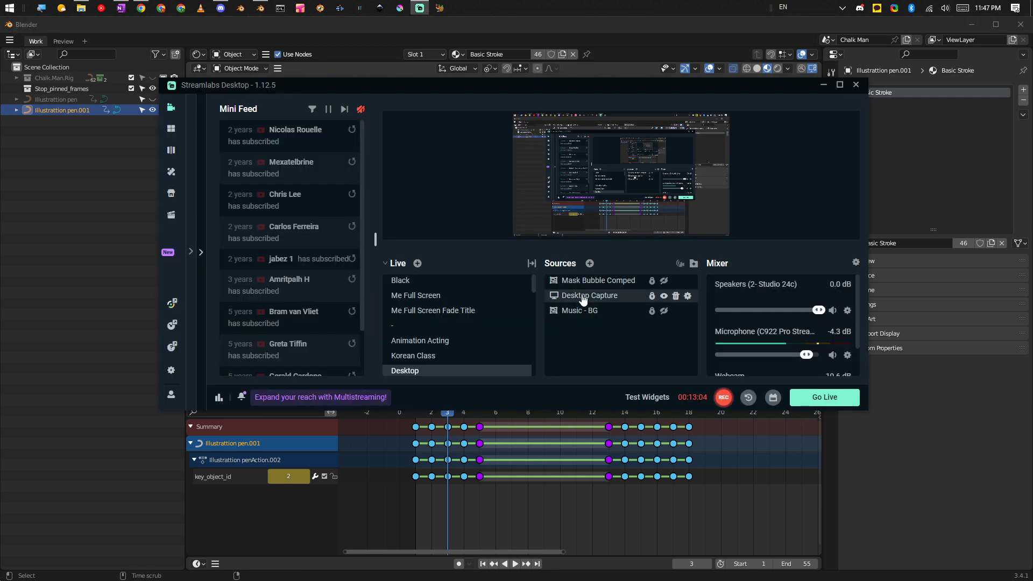